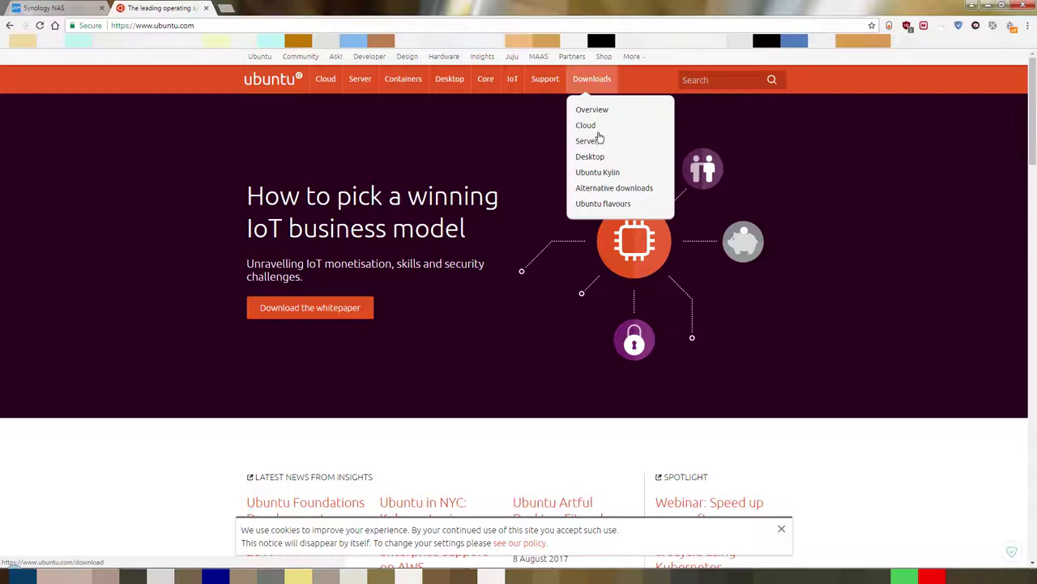
Step: Save the Ubuntu 17.04 desktop ISO to the Desktop, skip the donation page, and show all downloads
{"action": "left_click", "coordinate": [594, 157]}
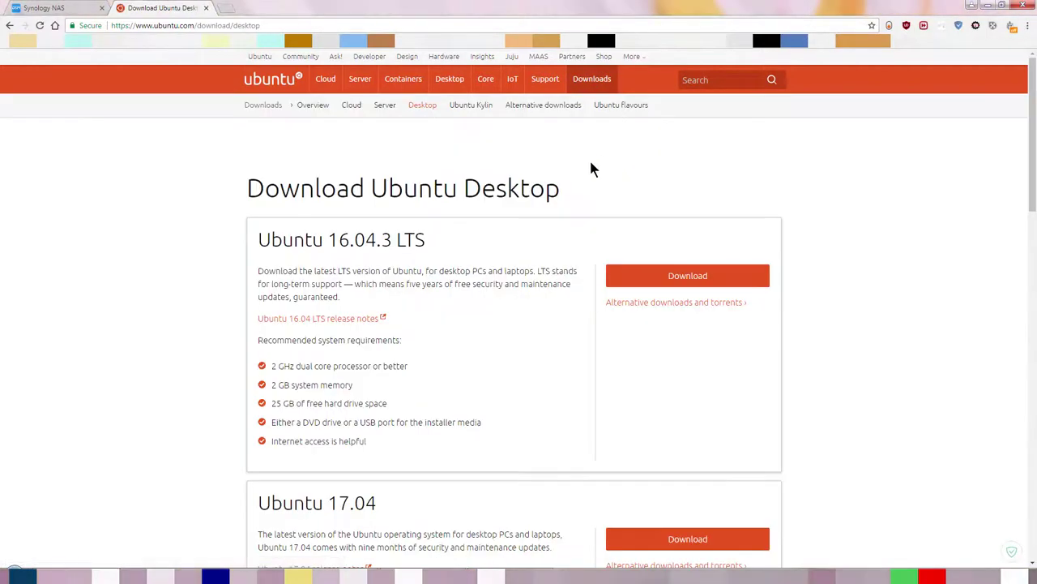
{"action": "scroll", "coordinate": [589, 158], "scroll_direction": "down", "scroll_amount": 3}
{"action": "left_click", "coordinate": [664, 321]}
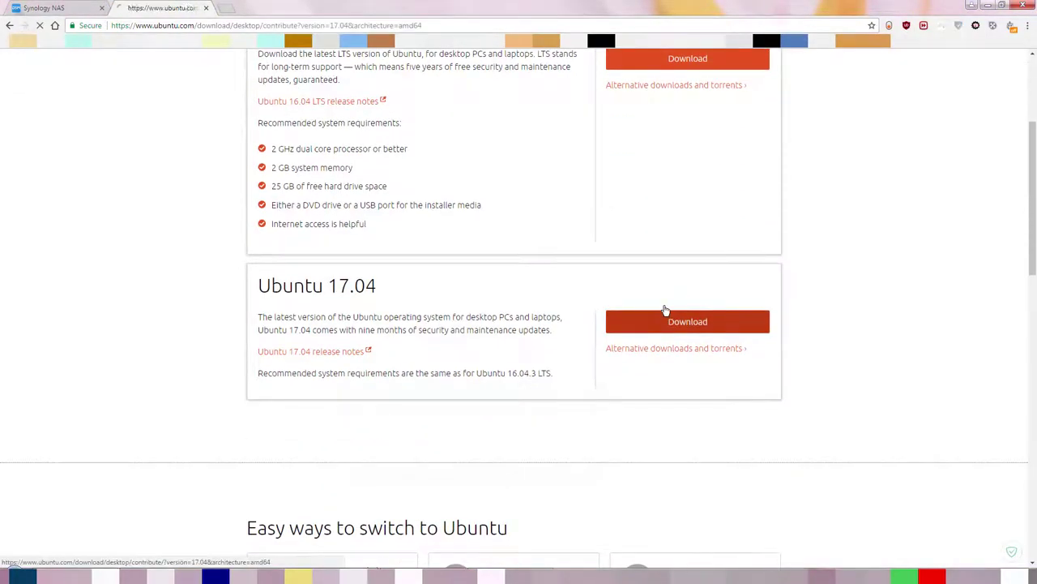
{"action": "scroll", "coordinate": [544, 338], "scroll_direction": "down", "scroll_amount": 5}
{"action": "left_click", "coordinate": [311, 359]}
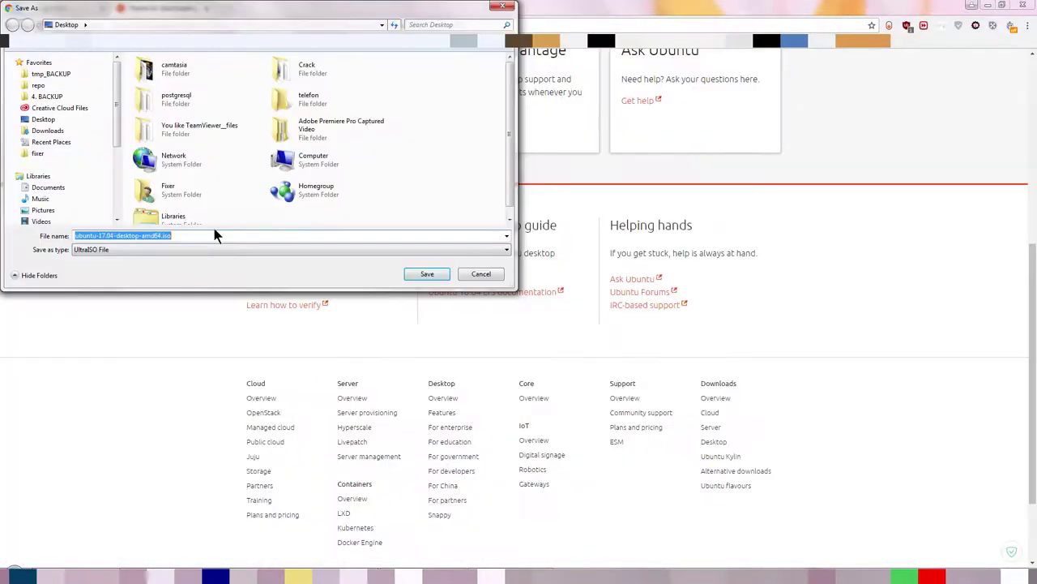
{"action": "left_click", "coordinate": [424, 275]}
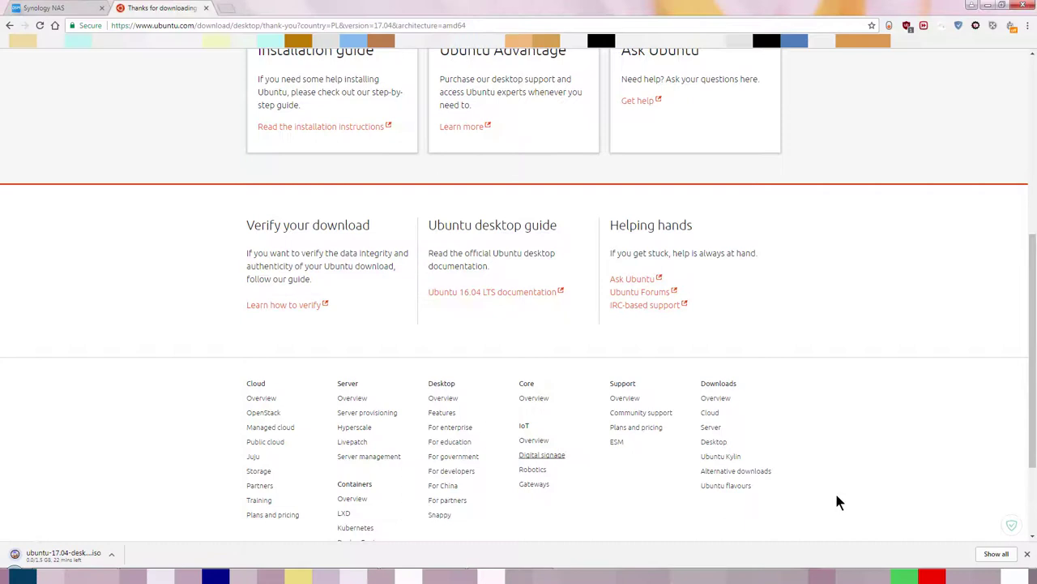
{"action": "left_click", "coordinate": [996, 553]}
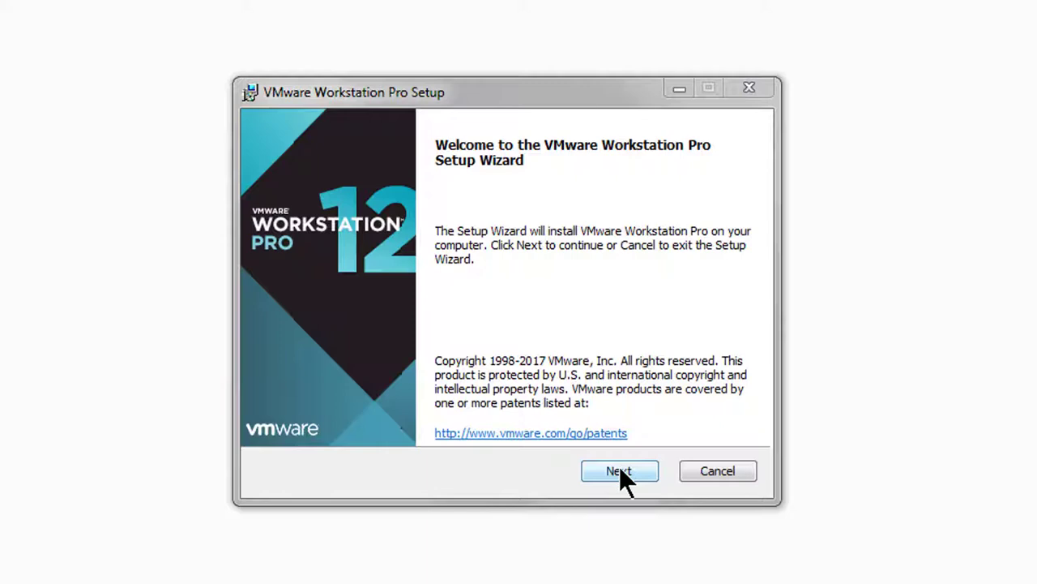
Step: Accept the VMware Workstation Pro licence and keep the default install location
{"action": "left_click", "coordinate": [620, 471]}
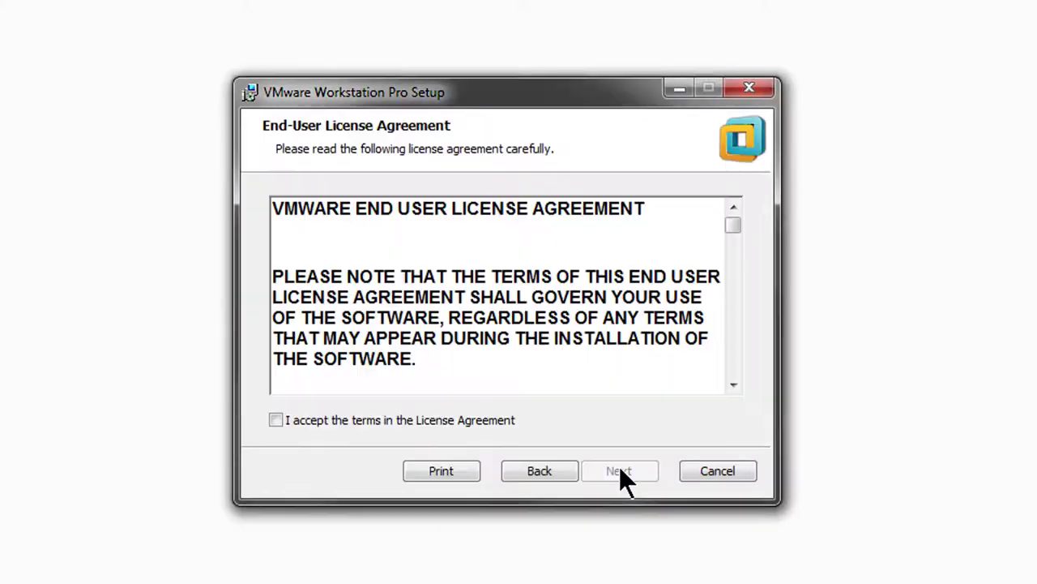
{"action": "left_click", "coordinate": [399, 420]}
{"action": "left_click", "coordinate": [612, 472]}
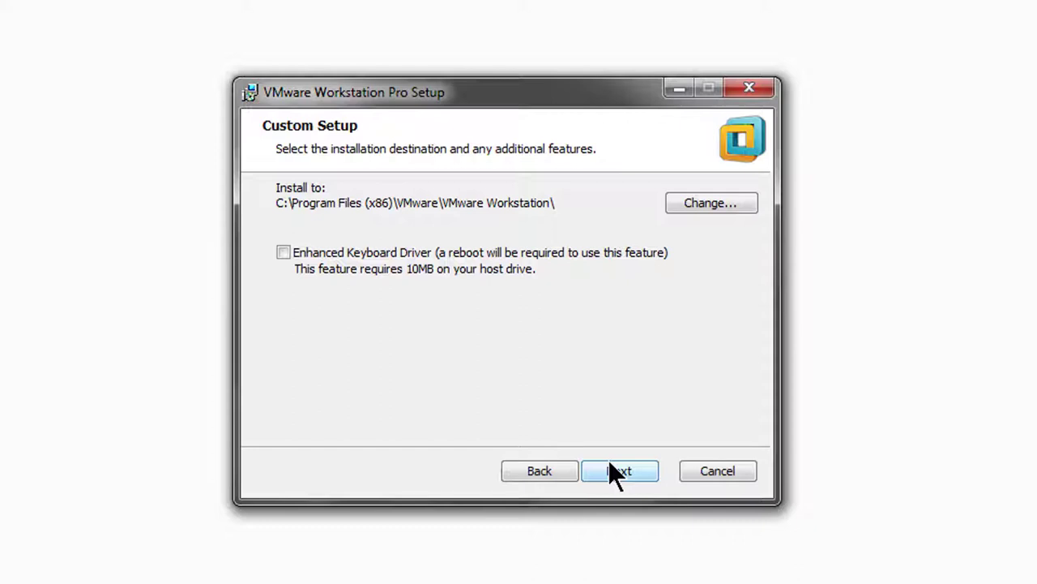
{"action": "left_click", "coordinate": [612, 469]}
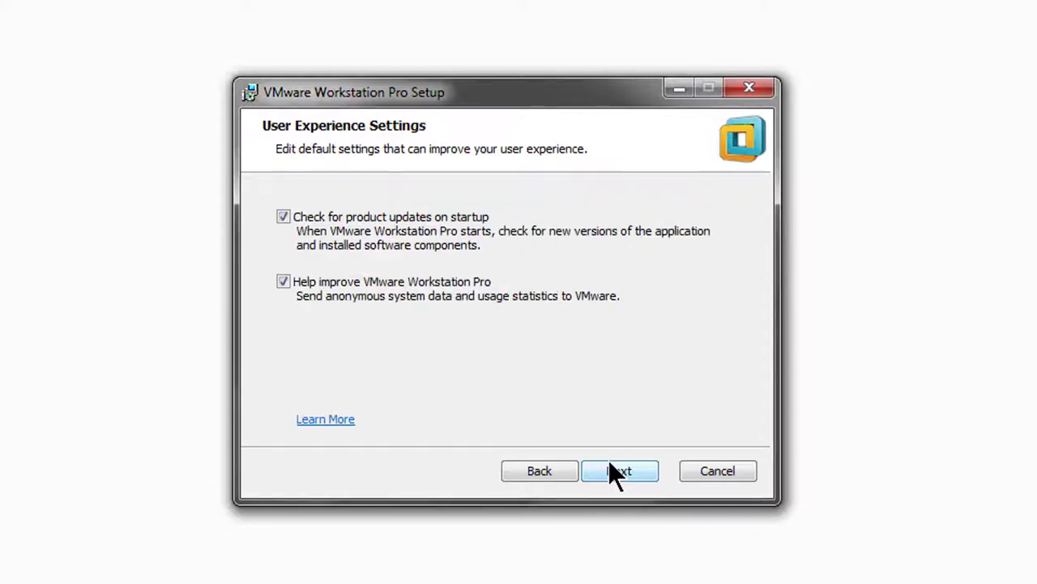
Step: Turn off startup update checks and usage statistics, keep both shortcuts, then install and finish
{"action": "left_click", "coordinate": [435, 216]}
{"action": "left_click", "coordinate": [383, 285]}
{"action": "left_click", "coordinate": [614, 467]}
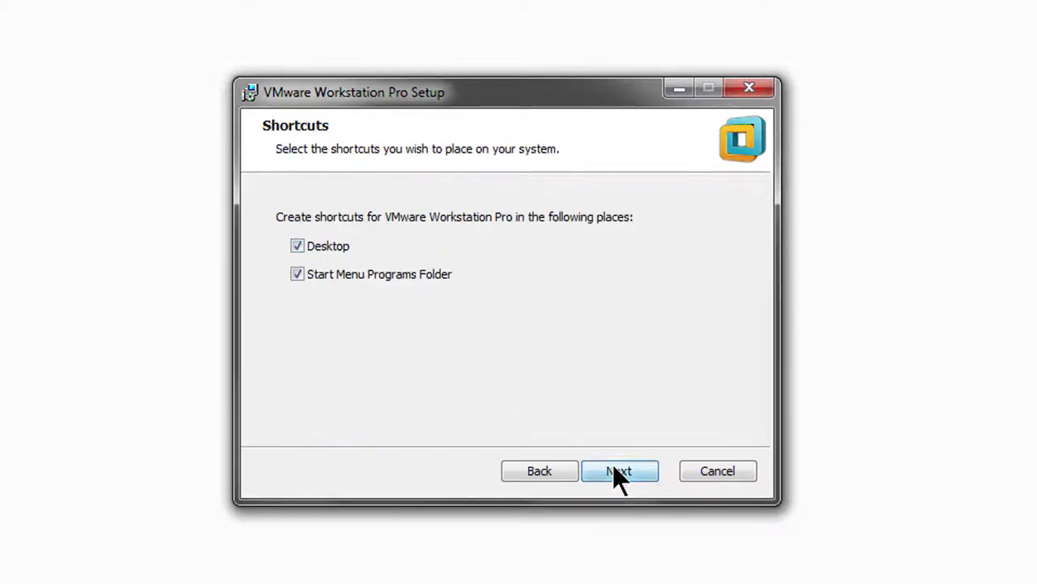
{"action": "left_click", "coordinate": [614, 467]}
{"action": "left_click", "coordinate": [614, 469]}
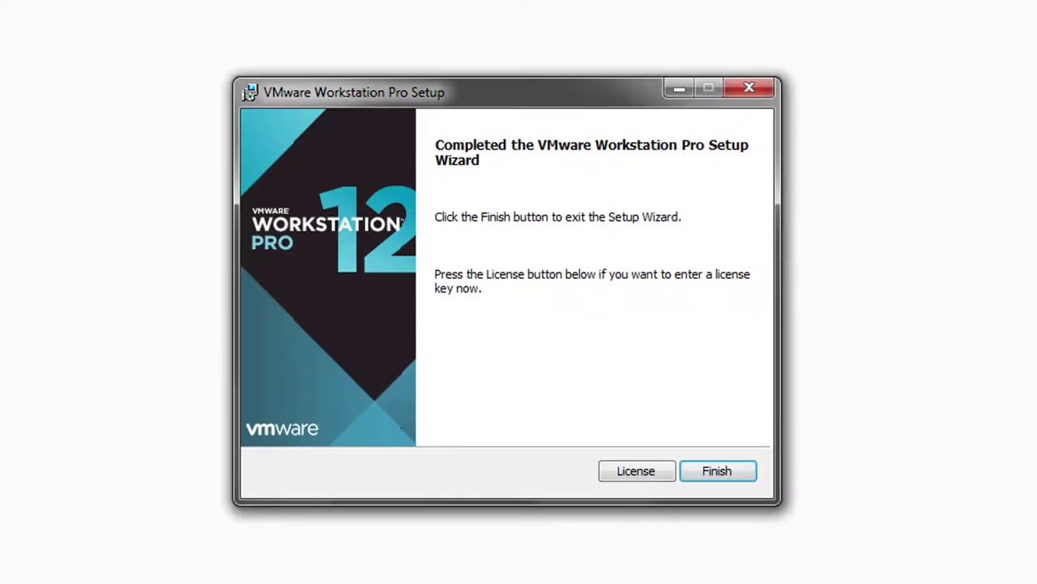
{"action": "left_click", "coordinate": [714, 469]}
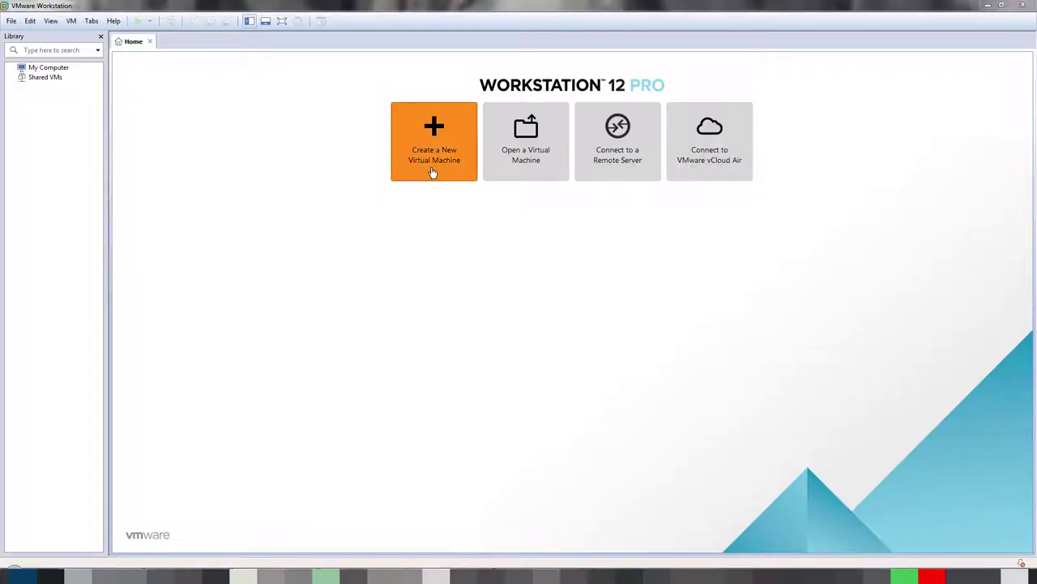
Step: Start the New Virtual Machine wizard and proceed to the Easy Install account page
{"action": "left_click", "coordinate": [433, 173]}
{"action": "left_click", "coordinate": [564, 380]}
{"action": "left_click", "coordinate": [563, 381]}
{"action": "left_click", "coordinate": [565, 382]}
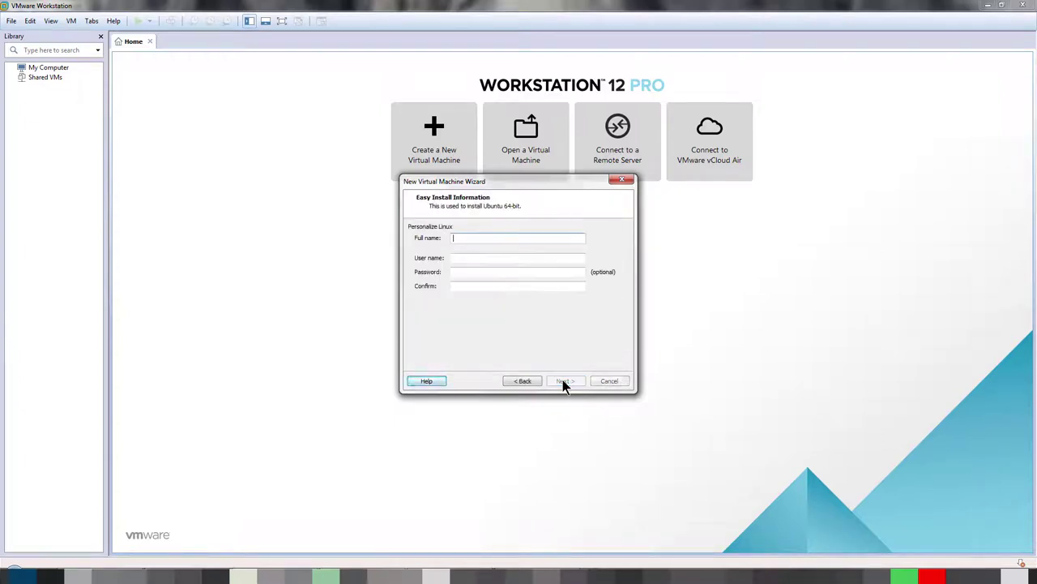
Step: Enter the Linux account name, password and password confirmation for Easy Install
{"action": "type", "text": "Fixerfixer"}
{"action": "key", "text": "Tab"}
{"action": "type", "text": "***"}
{"action": "key", "text": "Tab"}
{"action": "type", "text": "***"}
{"action": "left_click", "coordinate": [562, 381]}
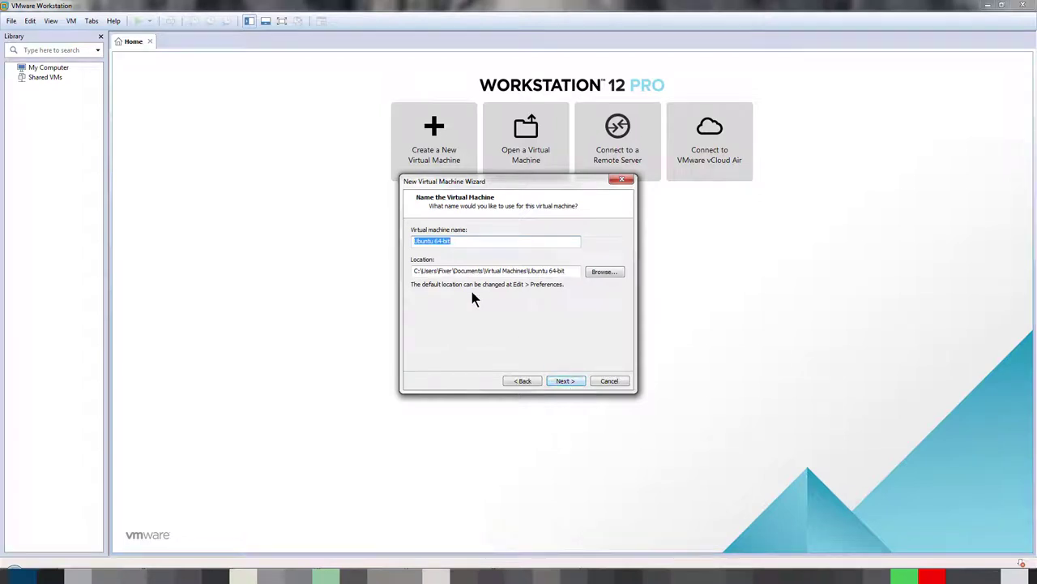
Step: Store the VM in the C:\vsystems\Ubuntu 17.04 64-bit folder
{"action": "left_click", "coordinate": [600, 273]}
{"action": "left_click", "coordinate": [507, 306]}
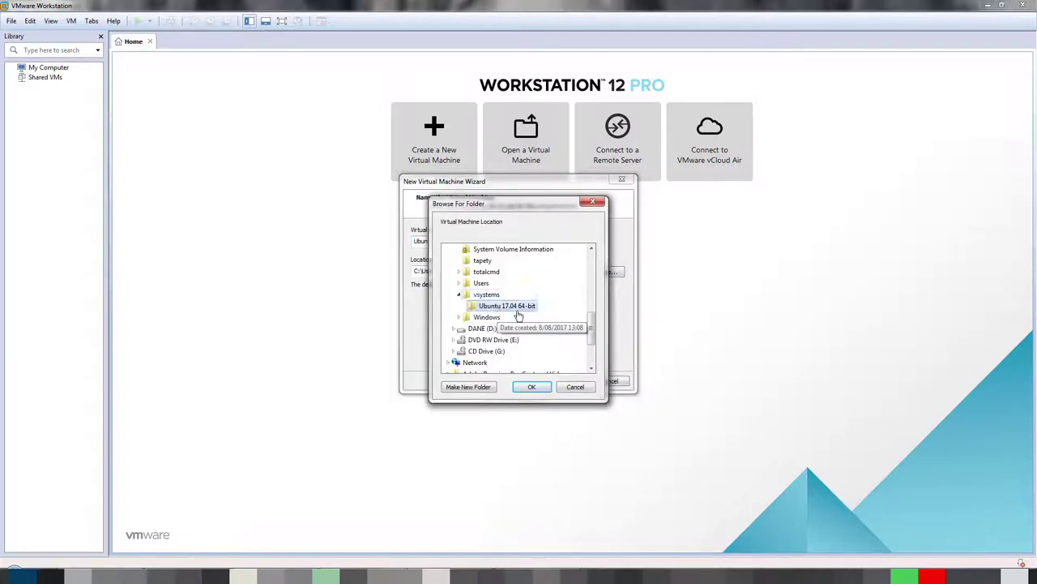
{"action": "left_click", "coordinate": [531, 386]}
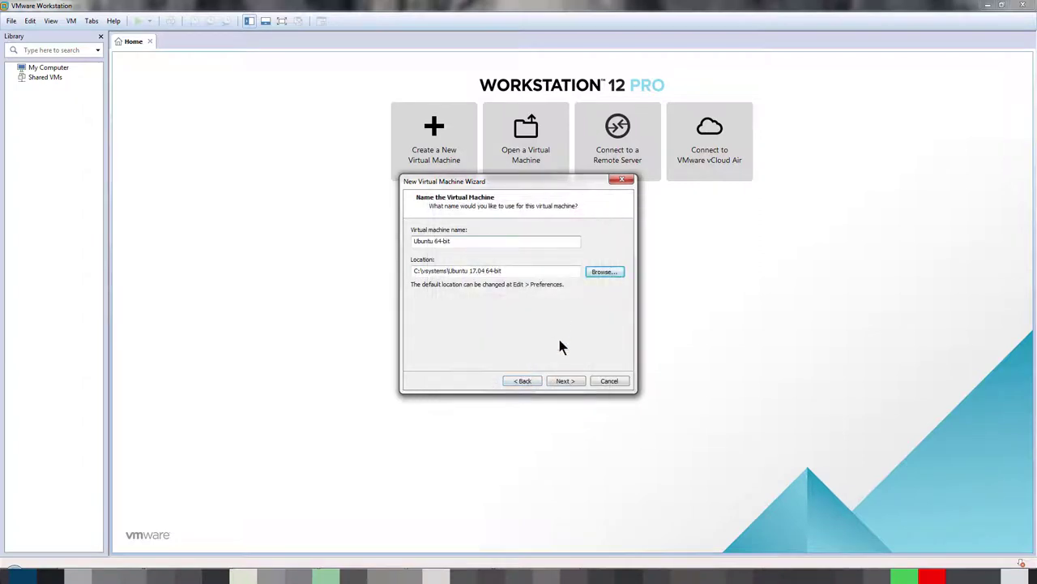
Step: Give the VM 2 processors with 4 cores per processor
{"action": "left_click", "coordinate": [563, 381]}
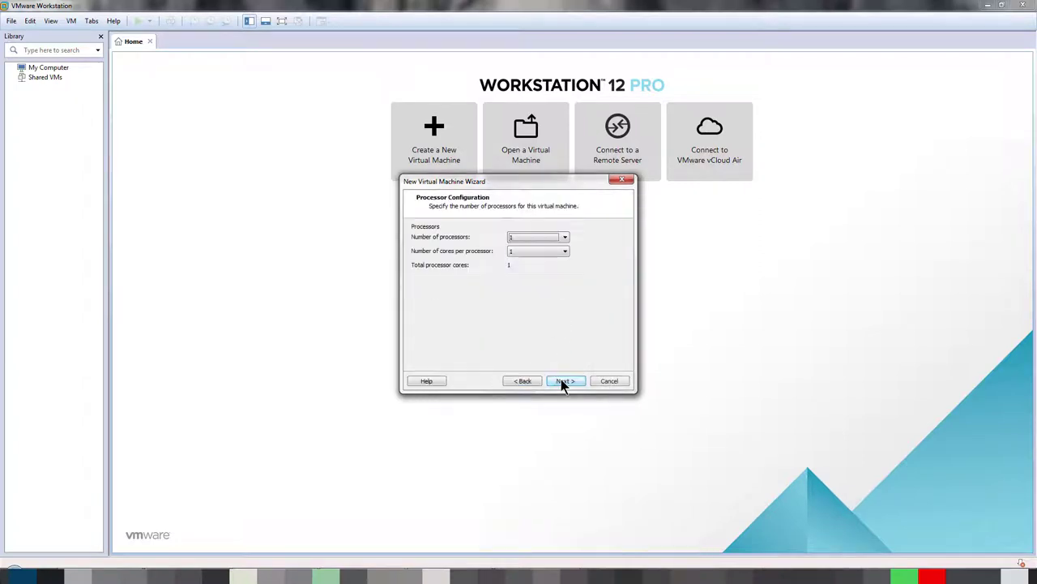
{"action": "left_click", "coordinate": [531, 242]}
{"action": "left_click", "coordinate": [523, 250]}
{"action": "left_click", "coordinate": [523, 250]}
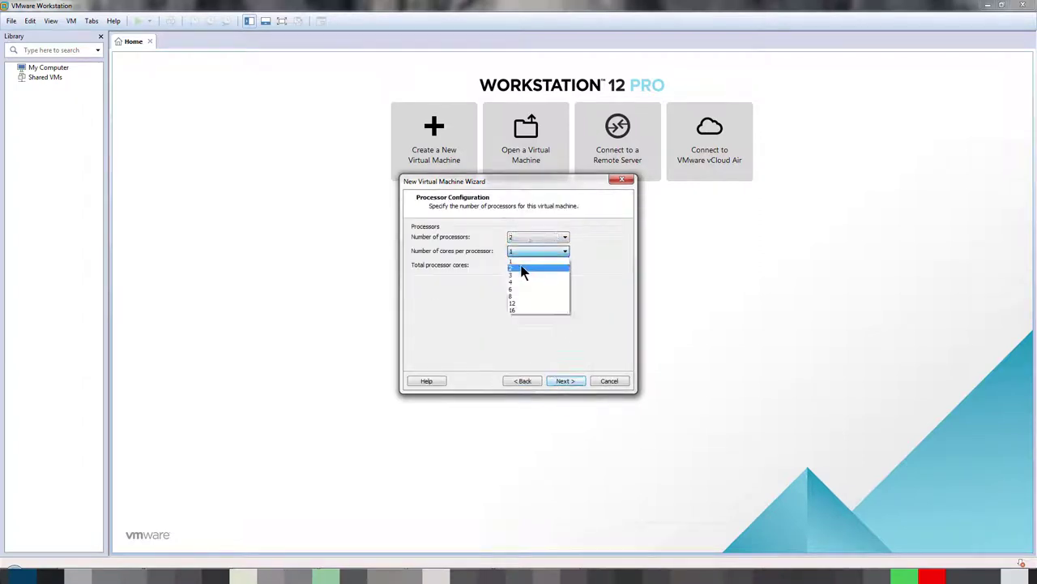
{"action": "left_click", "coordinate": [520, 284]}
Step: Set memory to 4096 MB, keep NAT and the recommended disk type, and make a 70 GB disk
{"action": "left_click", "coordinate": [563, 381]}
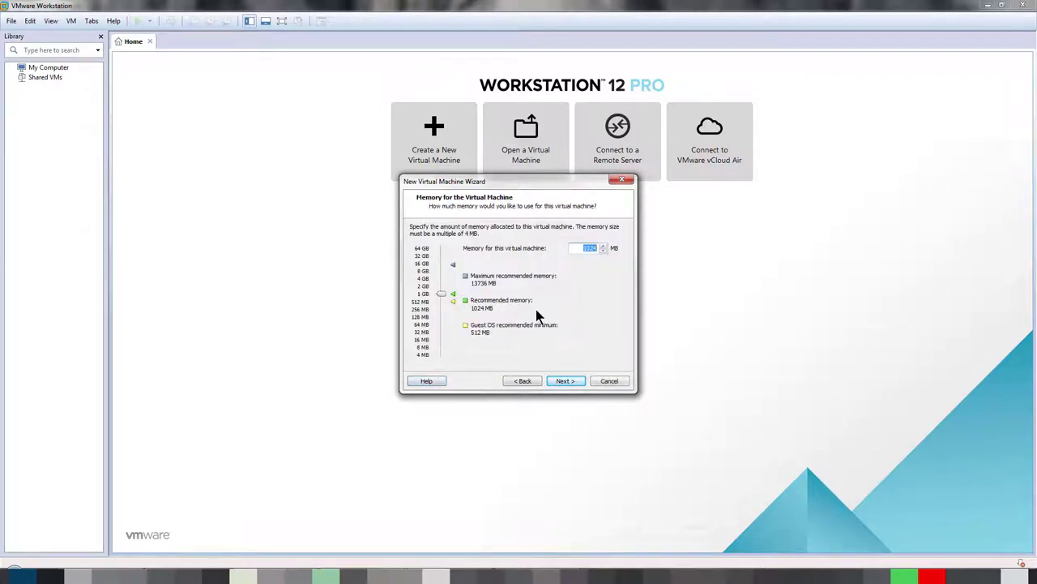
{"action": "left_click_drag", "start_coordinate": [442, 293], "coordinate": [439, 278]}
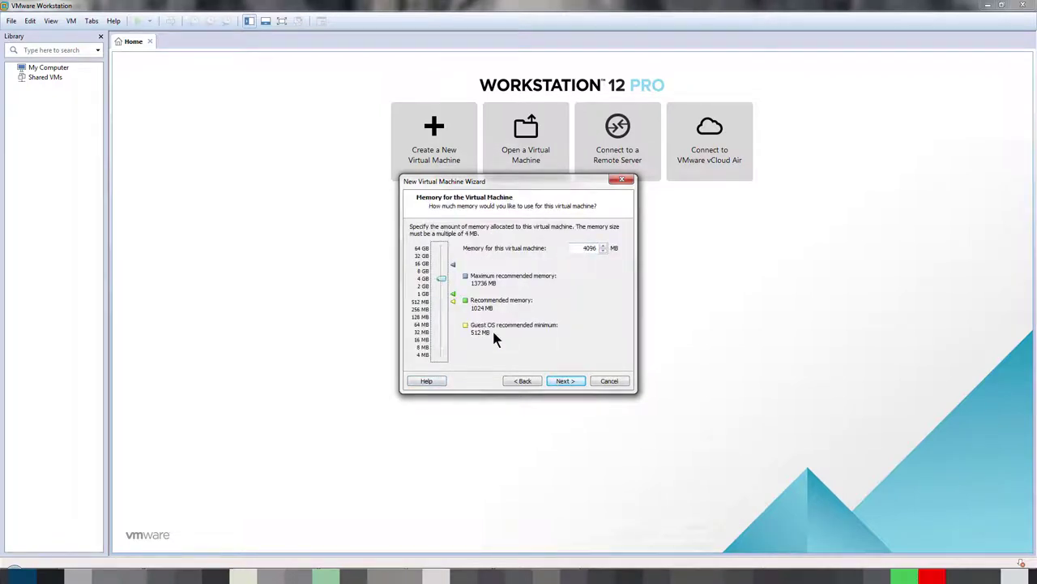
{"action": "left_click", "coordinate": [558, 383]}
{"action": "left_click", "coordinate": [557, 376]}
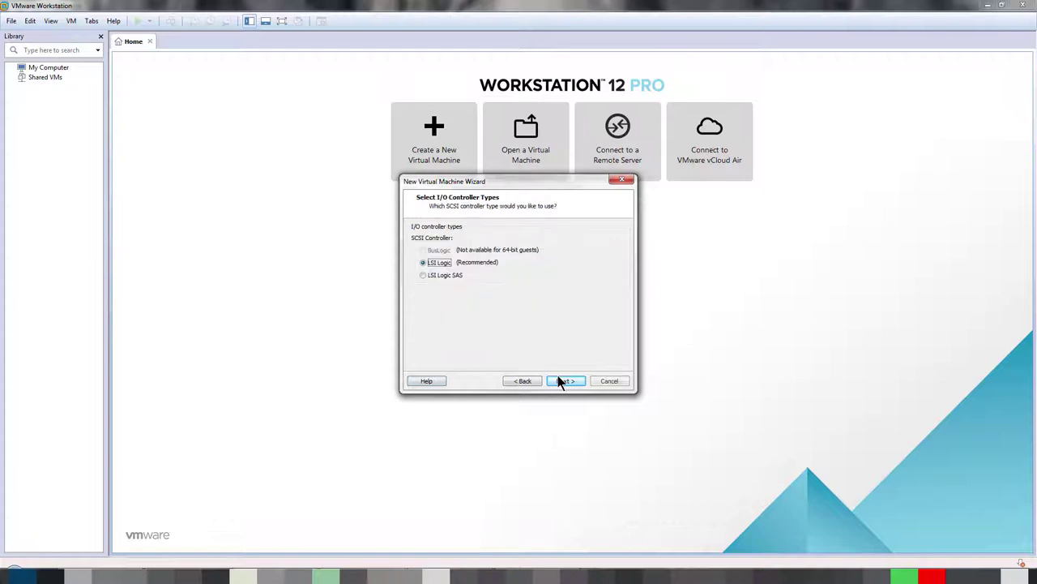
{"action": "left_click", "coordinate": [559, 380]}
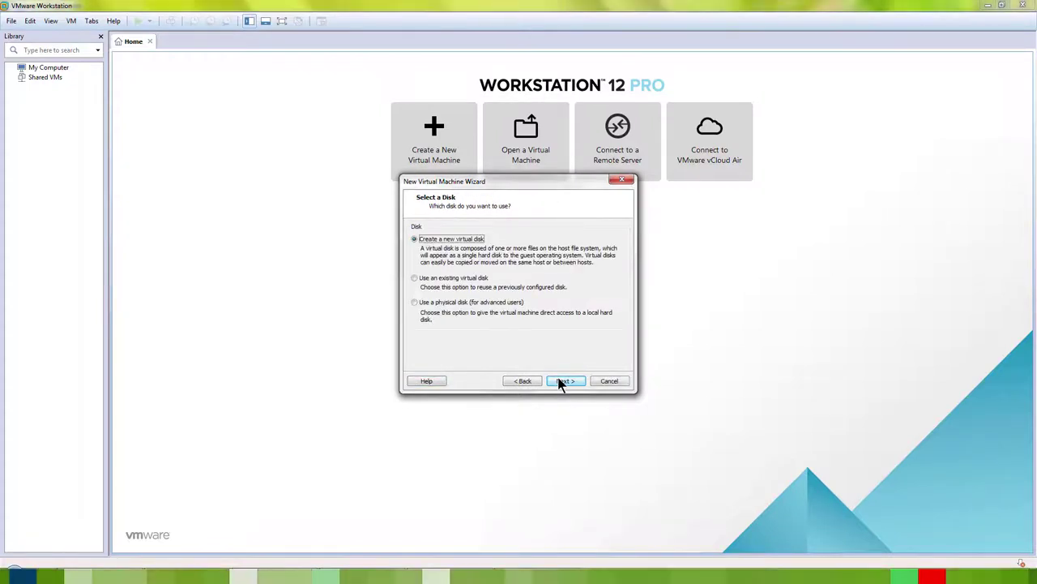
{"action": "left_click", "coordinate": [560, 382]}
{"action": "type", "text": "70"}
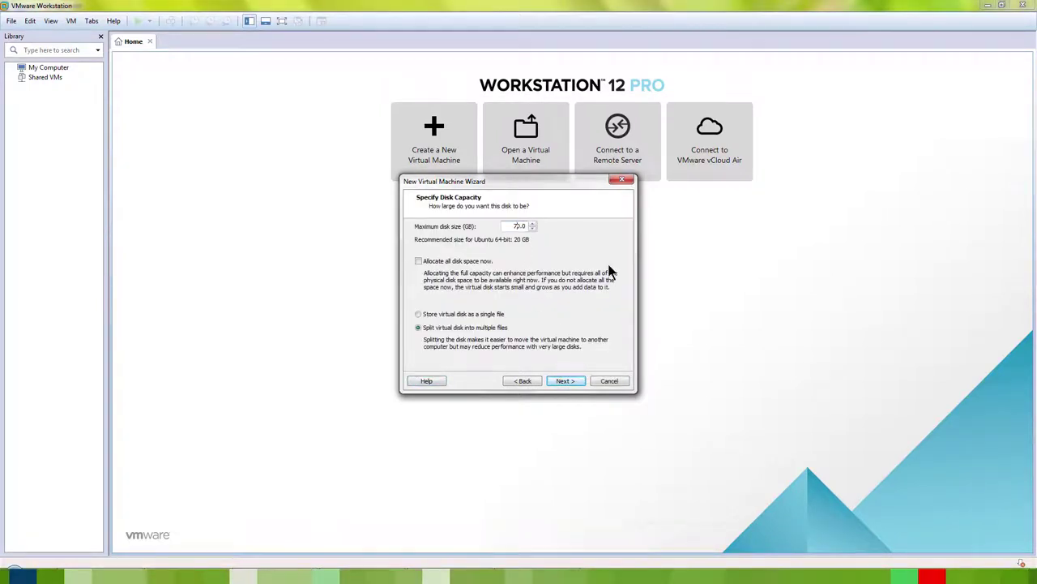
{"action": "left_click", "coordinate": [566, 383]}
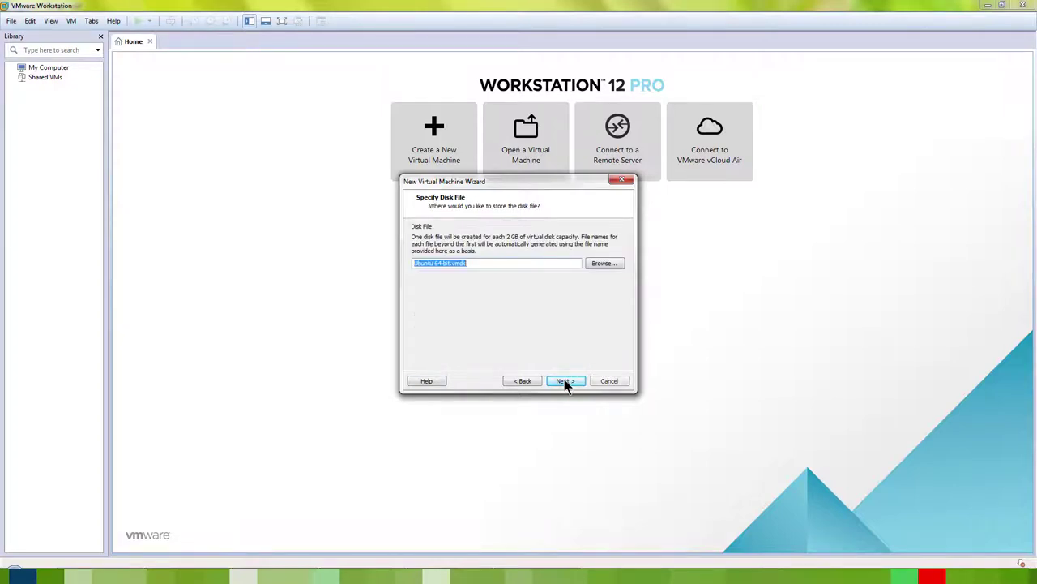
Step: Save the virtual disk as disk-0.vmdk and finish creating the Ubuntu 64-bit VM
{"action": "left_click", "coordinate": [601, 264]}
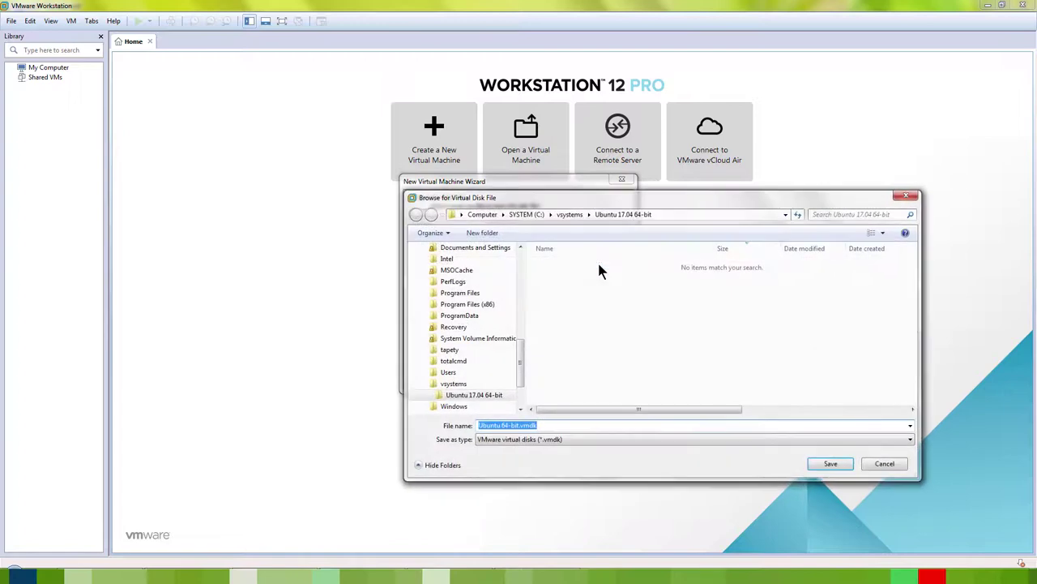
{"action": "left_click", "coordinate": [519, 424]}
{"action": "left_click_drag", "start_coordinate": [519, 424], "coordinate": [421, 425]}
{"action": "type", "text": "disk-0"}
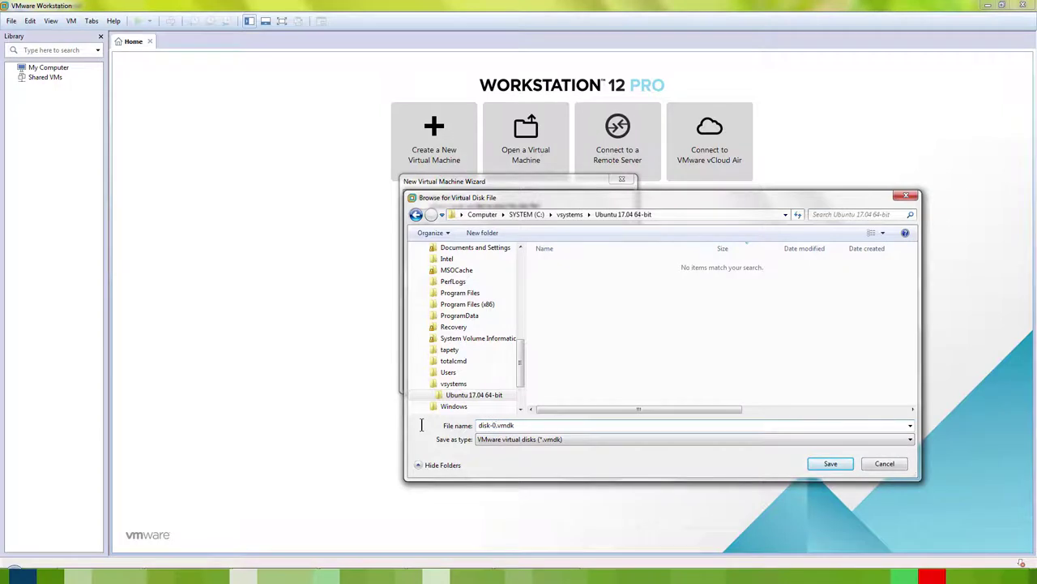
{"action": "left_click", "coordinate": [823, 464]}
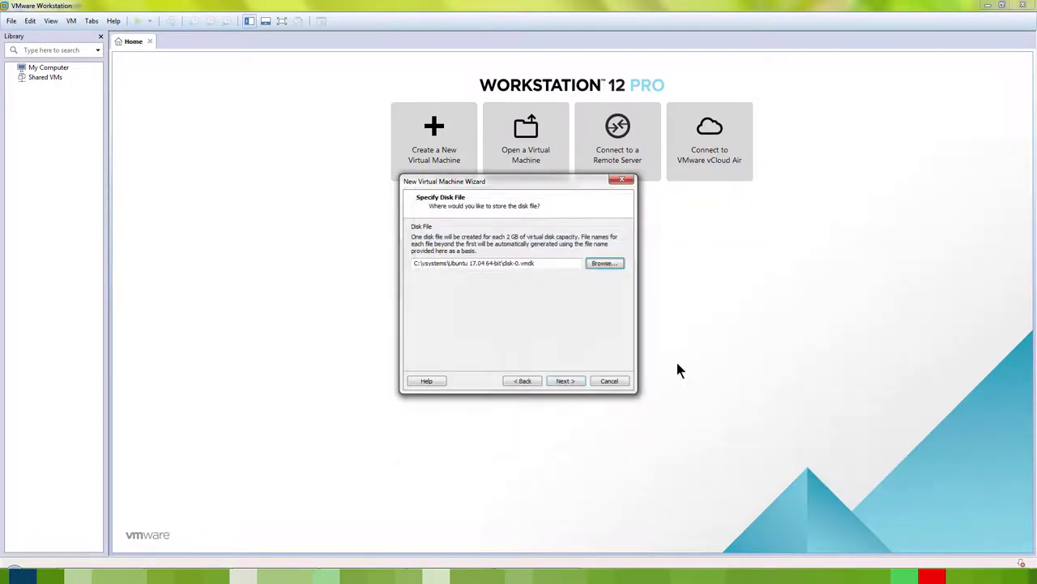
{"action": "left_click", "coordinate": [577, 378]}
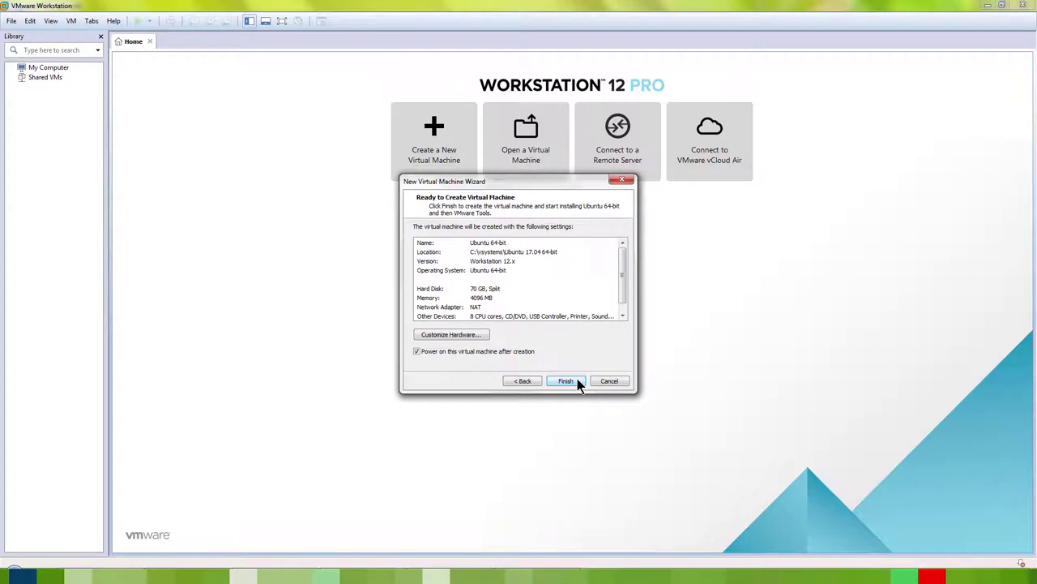
{"action": "left_click", "coordinate": [566, 381]}
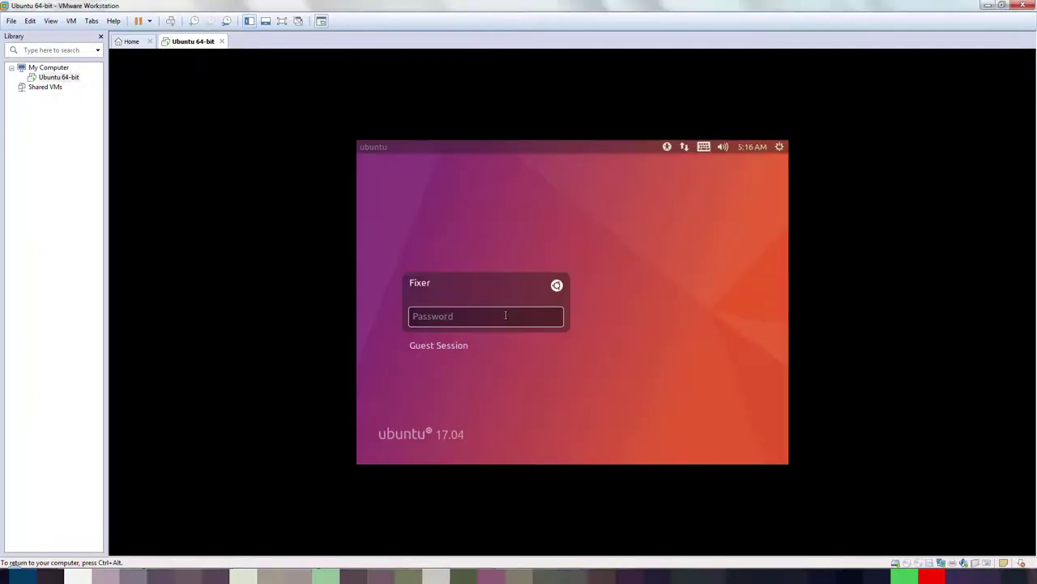
Step: Log in to the Ubuntu guest, then shut it down from the gear menu's Shut Down option
{"action": "type", "text": "1"}
{"action": "key", "text": "Return"}
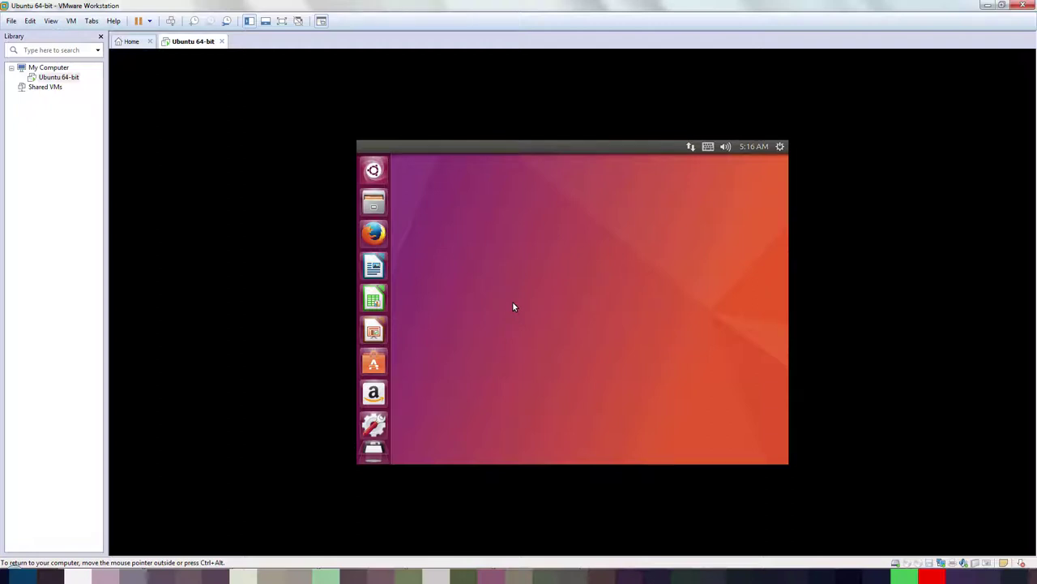
{"action": "left_click", "coordinate": [781, 147]}
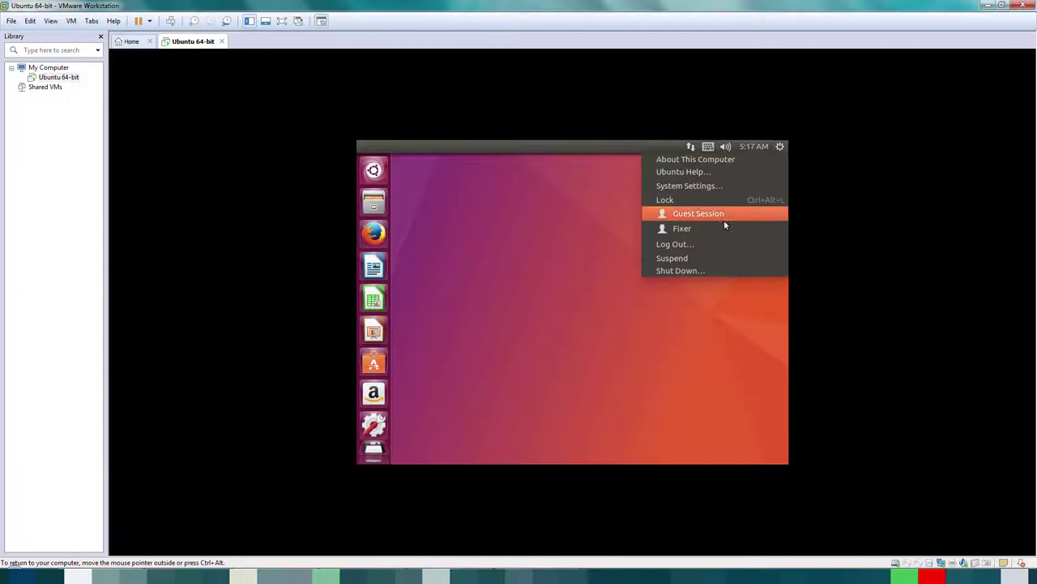
{"action": "left_click", "coordinate": [690, 270]}
{"action": "left_click", "coordinate": [634, 304]}
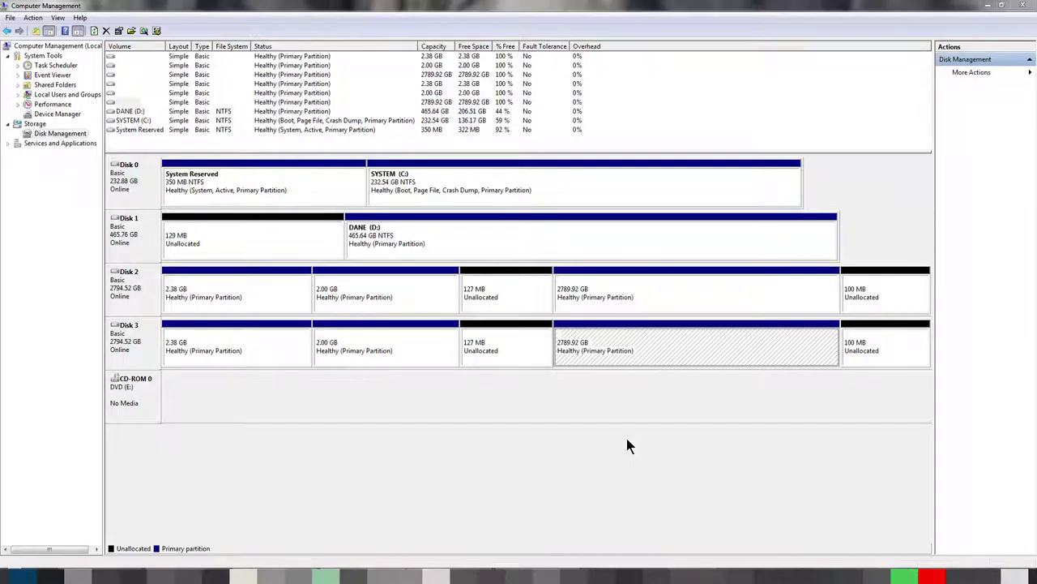
{"action": "left_click", "coordinate": [601, 294]}
{"action": "left_click", "coordinate": [598, 350]}
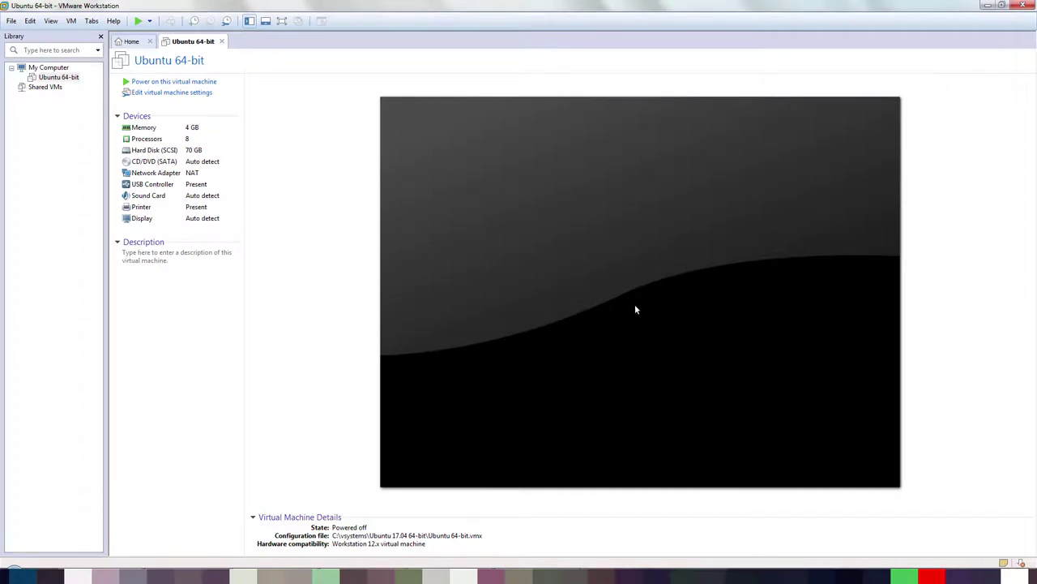
Step: Open the Ubuntu VM's settings and start adding a SCSI hard disk using a physical disk
{"action": "right_click", "coordinate": [60, 79]}
{"action": "left_click", "coordinate": [89, 267]}
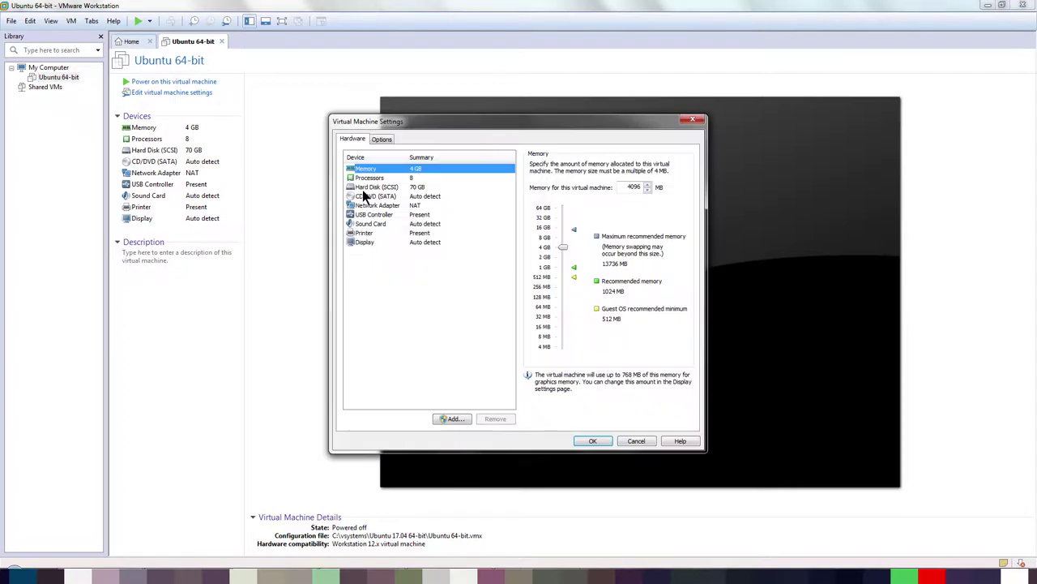
{"action": "left_click", "coordinate": [367, 187]}
{"action": "left_click", "coordinate": [448, 418]}
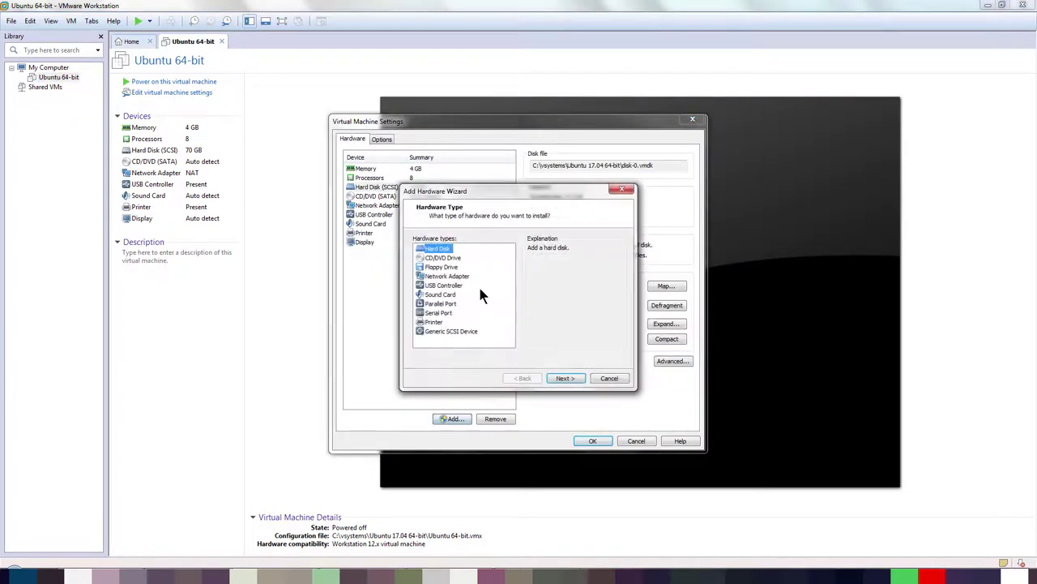
{"action": "left_click", "coordinate": [559, 378]}
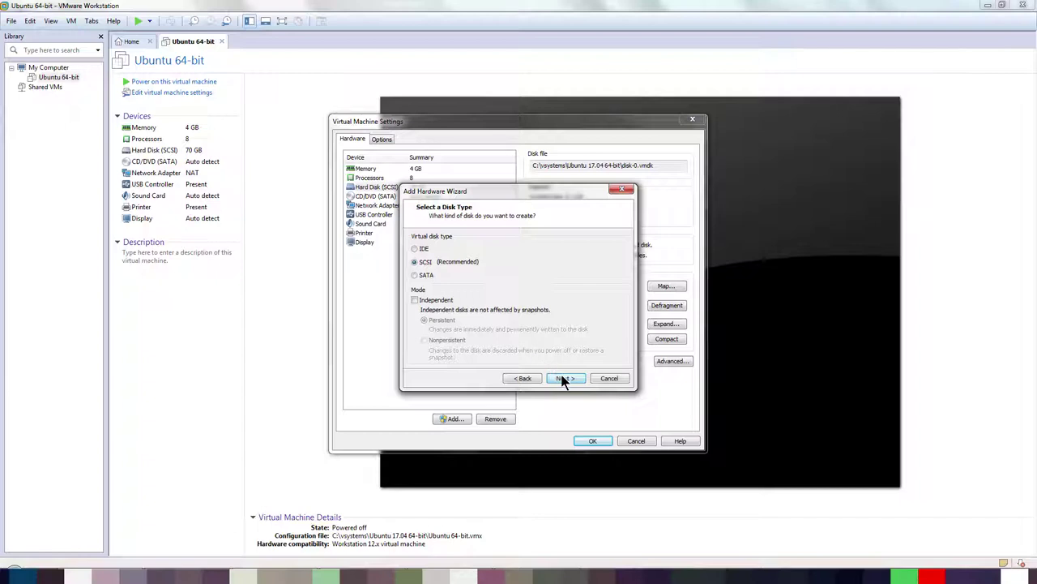
{"action": "left_click", "coordinate": [563, 379]}
{"action": "left_click", "coordinate": [483, 325]}
{"action": "left_click", "coordinate": [560, 378]}
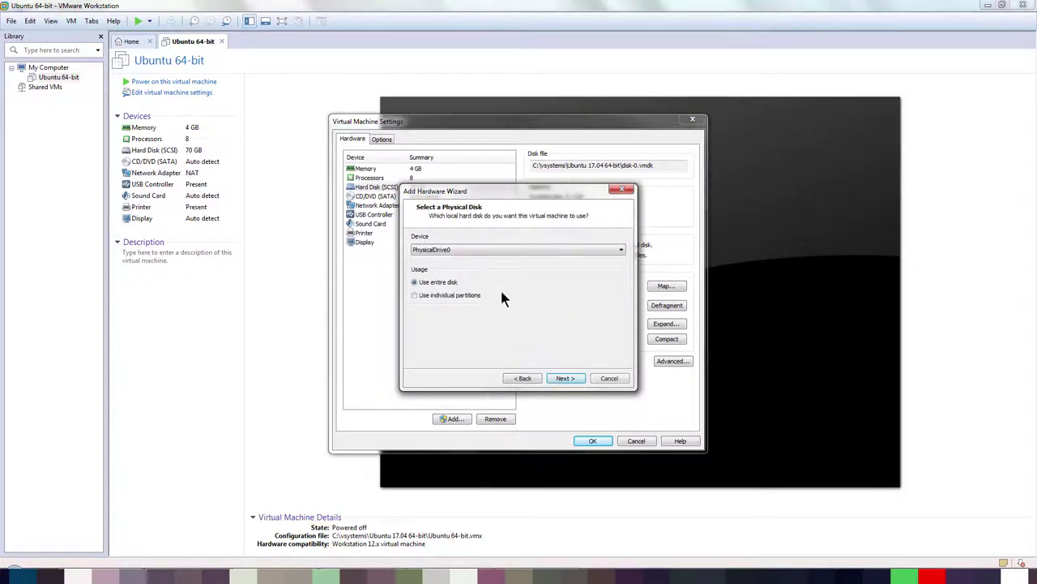
Step: Attach PhysicalDrive2's 2.7 TB Partition 2 as disk-1.vmdk
{"action": "left_click", "coordinate": [466, 246]}
{"action": "left_click", "coordinate": [462, 270]}
{"action": "left_click", "coordinate": [565, 378]}
{"action": "left_click", "coordinate": [417, 292]}
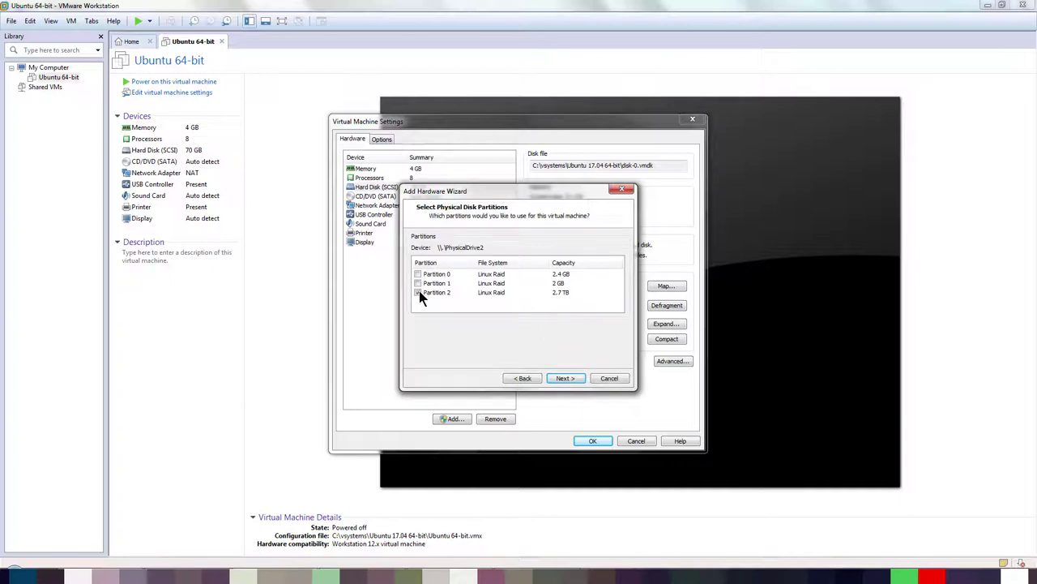
{"action": "left_click", "coordinate": [559, 379]}
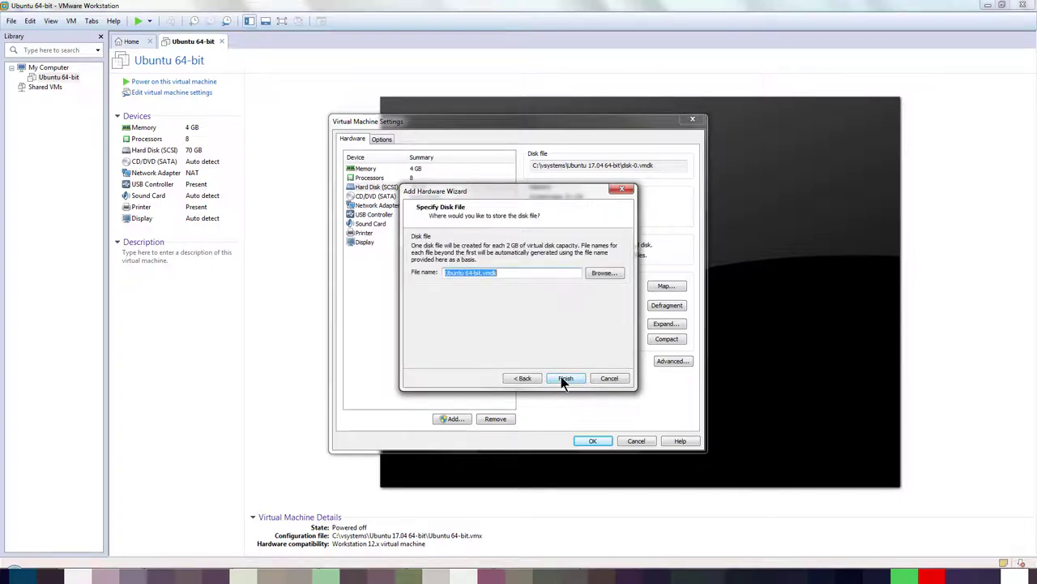
{"action": "left_click_drag", "start_coordinate": [483, 275], "coordinate": [411, 274]}
{"action": "type", "text": "disk"}
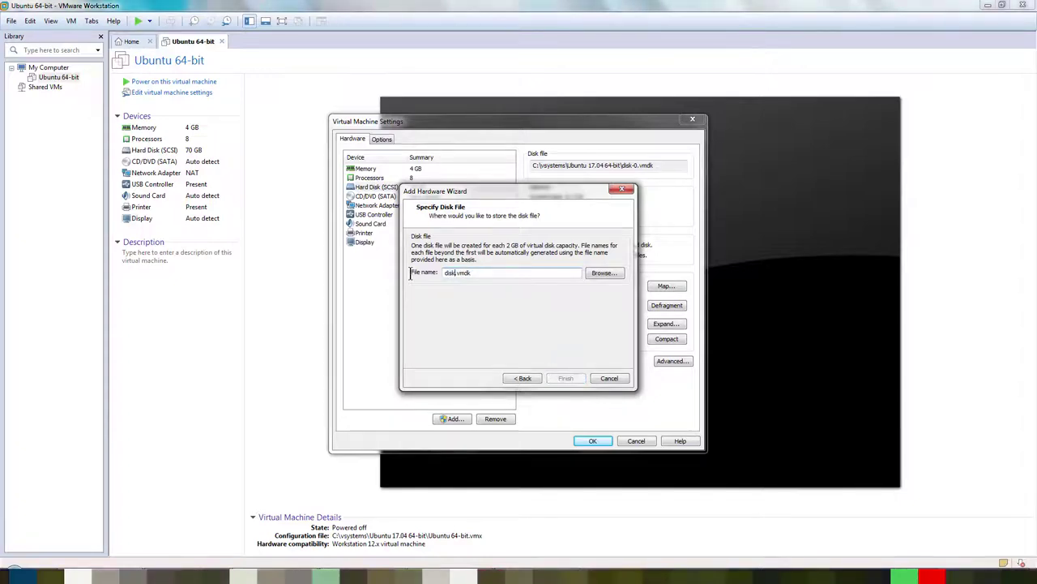
{"action": "type", "text": "-1"}
{"action": "left_click", "coordinate": [565, 378]}
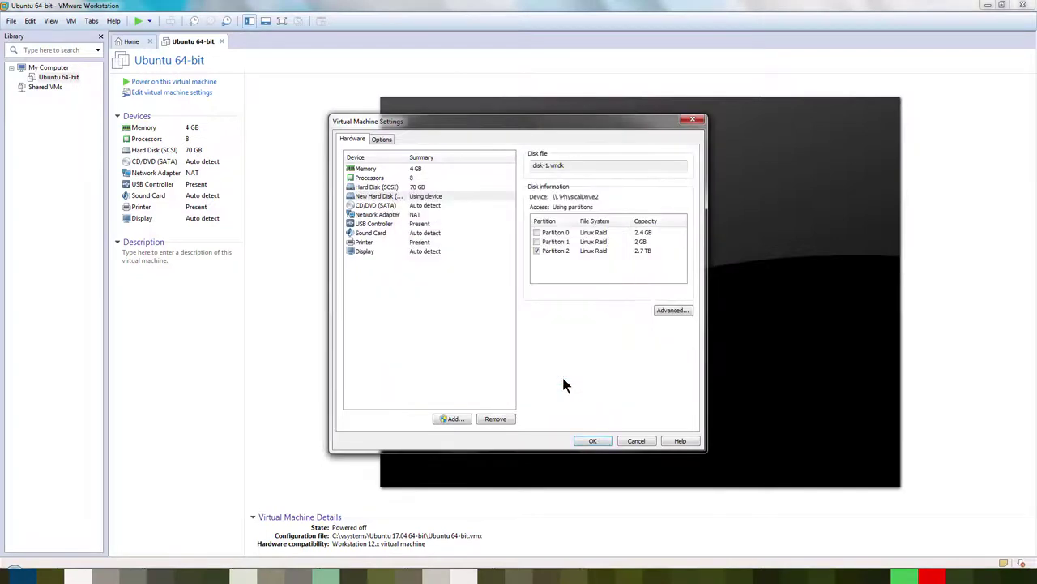
Step: Add a second SCSI physical hard disk on PhysicalDrive3
{"action": "left_click", "coordinate": [442, 419]}
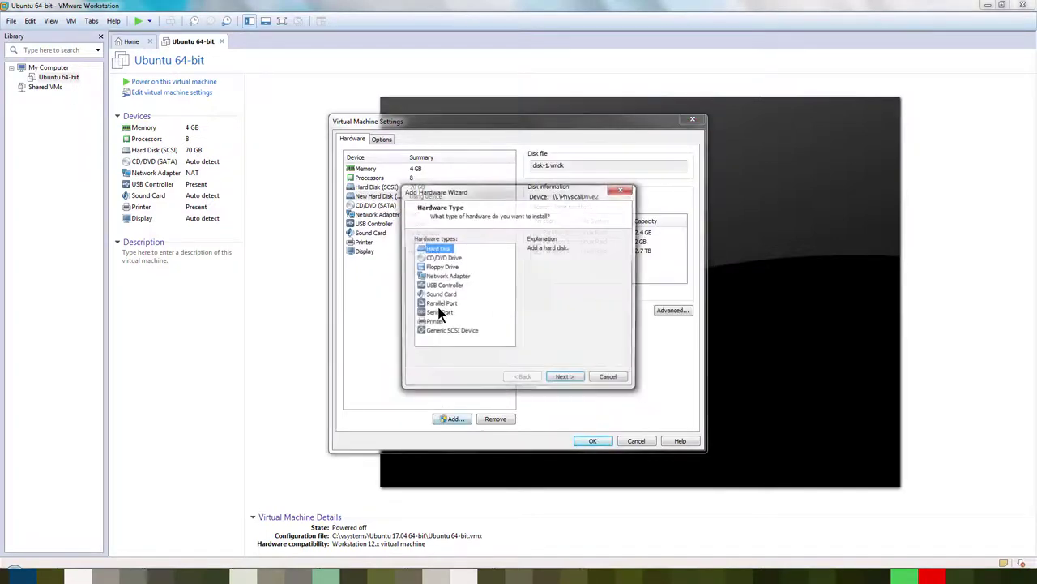
{"action": "left_click", "coordinate": [556, 378]}
{"action": "left_click", "coordinate": [555, 375]}
{"action": "left_click", "coordinate": [496, 313]}
{"action": "left_click", "coordinate": [566, 378]}
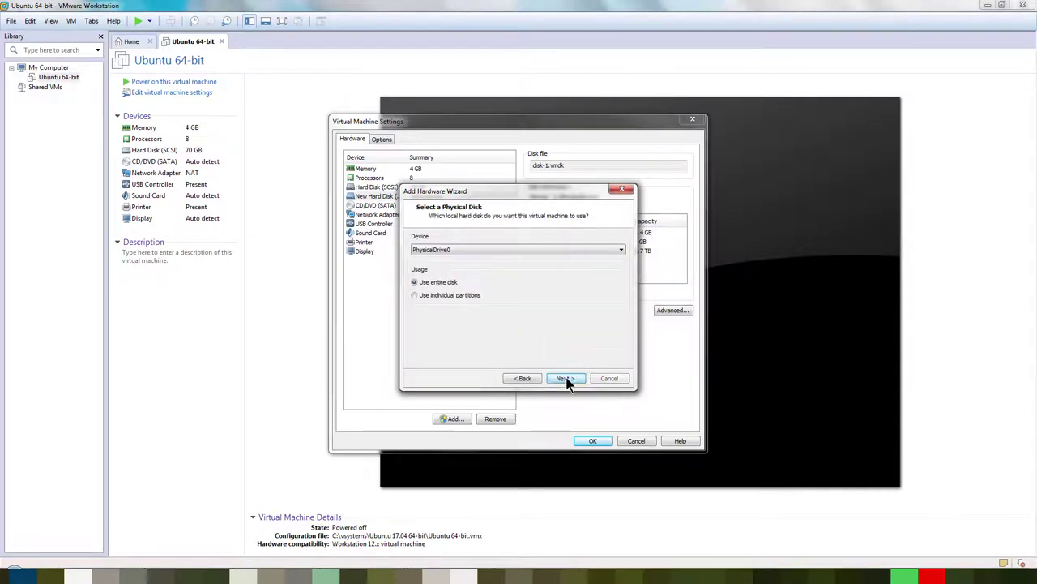
{"action": "left_click", "coordinate": [461, 250]}
{"action": "left_click", "coordinate": [463, 279]}
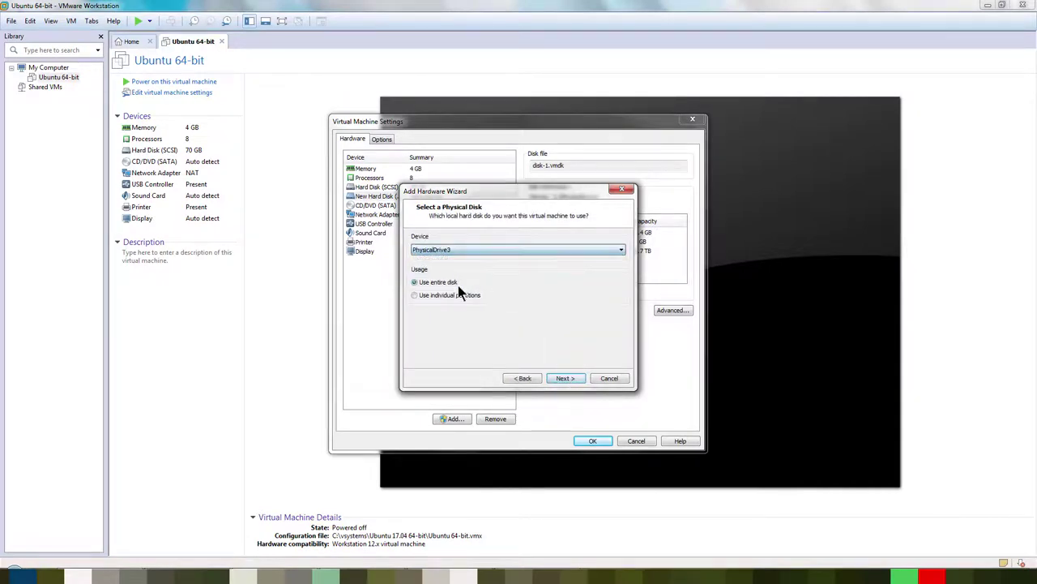
Step: Use PhysicalDrive3's Partition 2 as disk-2.vmdk and save the VM settings
{"action": "left_click", "coordinate": [460, 296]}
{"action": "left_click", "coordinate": [417, 293]}
{"action": "left_click", "coordinate": [563, 377]}
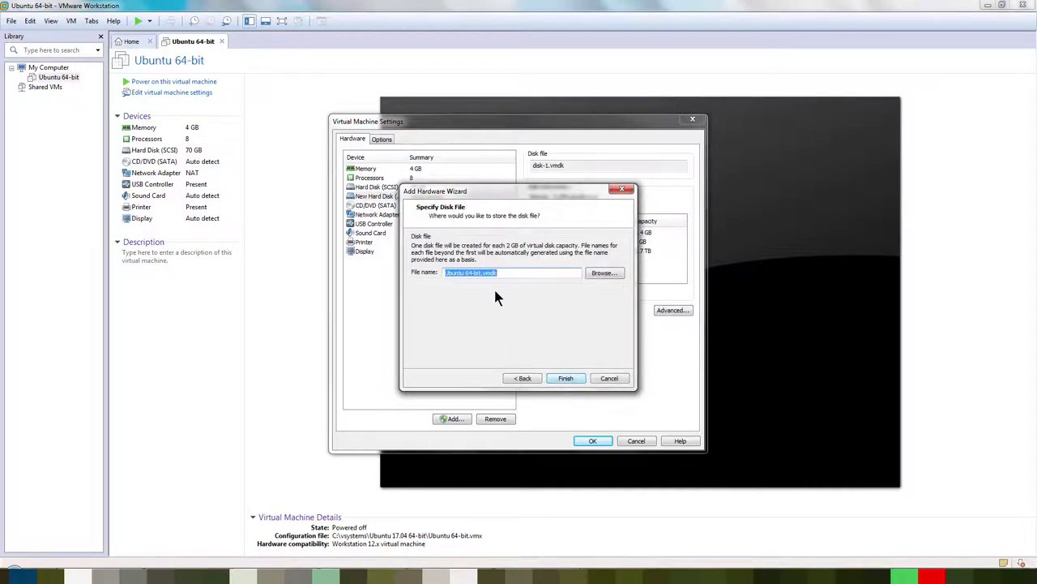
{"action": "left_click_drag", "start_coordinate": [483, 273], "coordinate": [398, 274]}
{"action": "type", "text": "disk-2"}
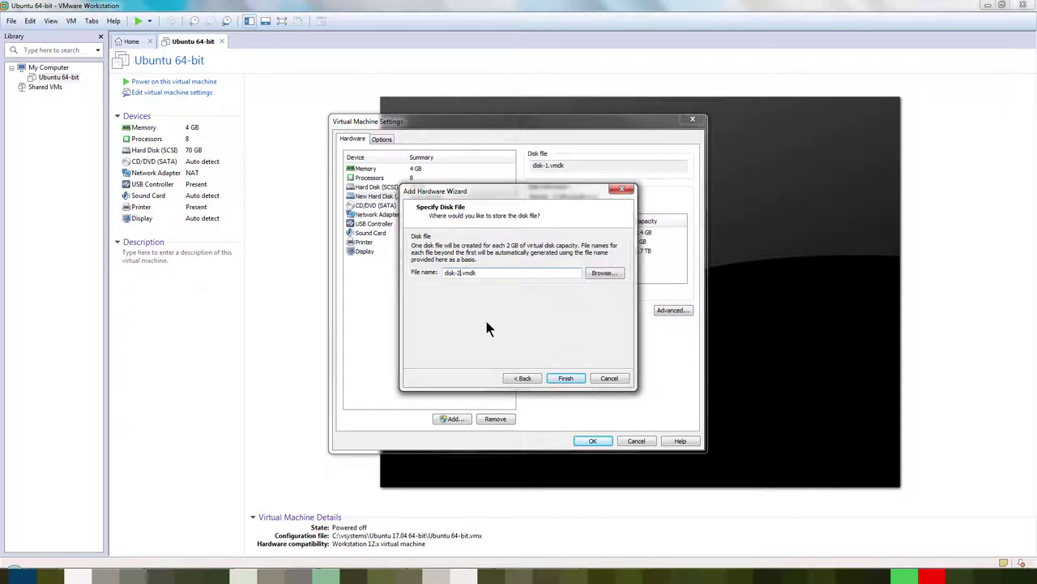
{"action": "left_click", "coordinate": [560, 376]}
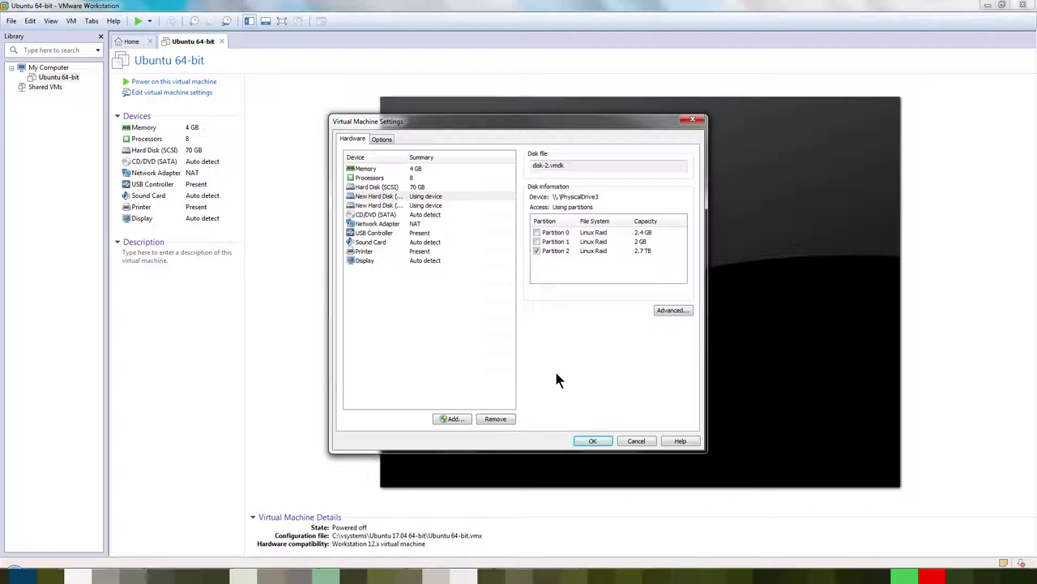
{"action": "left_click", "coordinate": [588, 444]}
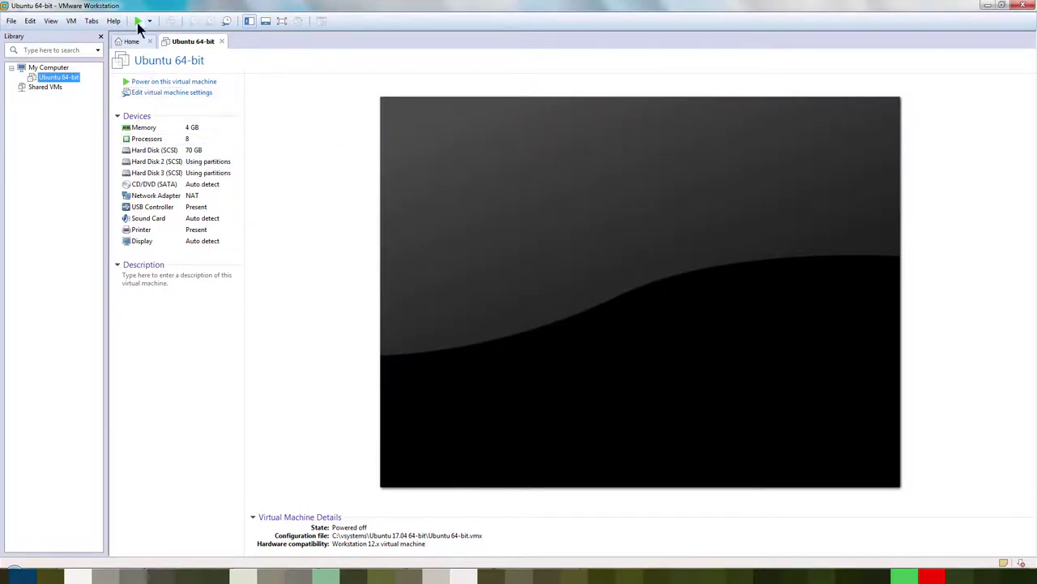
Step: Power on the Ubuntu VM and log in with the account password
{"action": "left_click", "coordinate": [138, 20]}
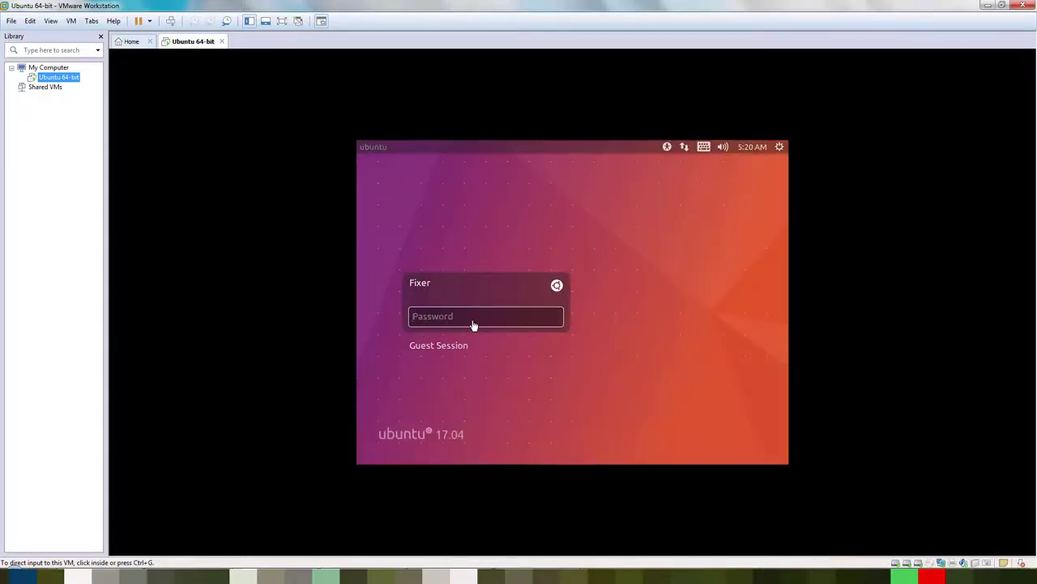
{"action": "left_click", "coordinate": [473, 324]}
{"action": "type", "text": "123"}
{"action": "key", "text": "Return"}
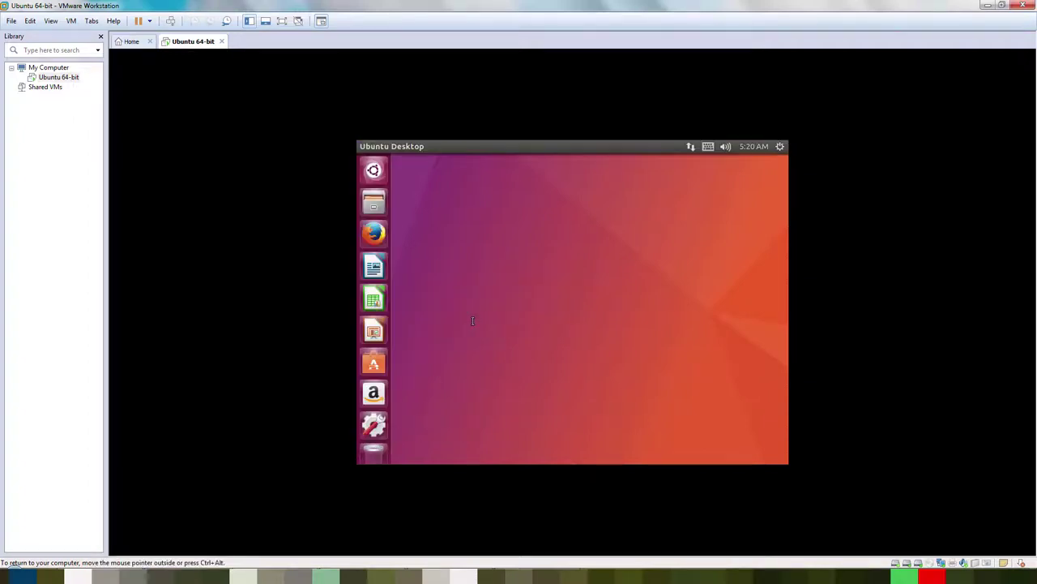
Step: Open Files, launch Terminal from the Dash search, and bring up the komendy.txt notes
{"action": "left_click", "coordinate": [374, 204]}
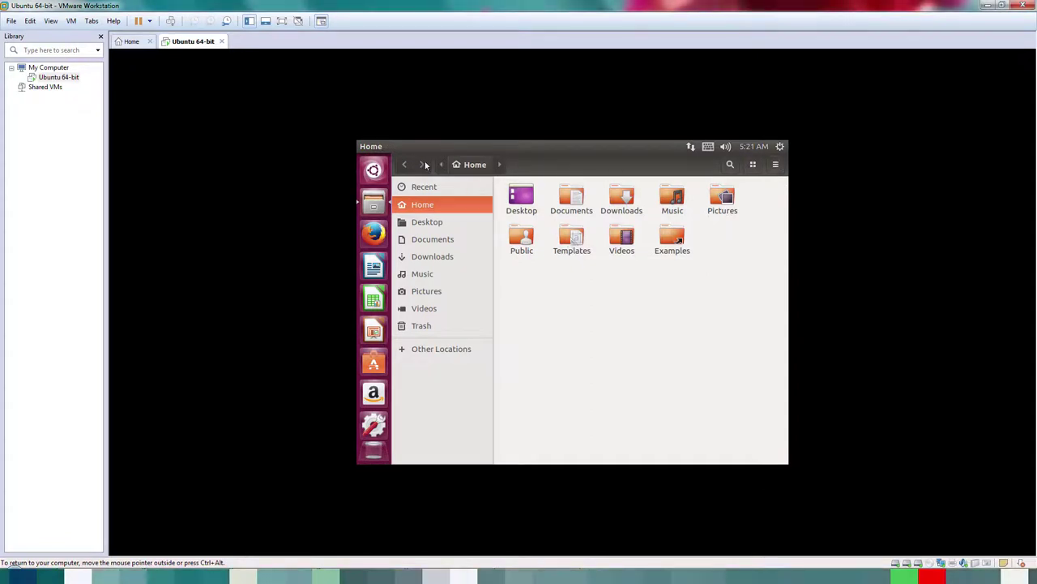
{"action": "left_click", "coordinate": [380, 167]}
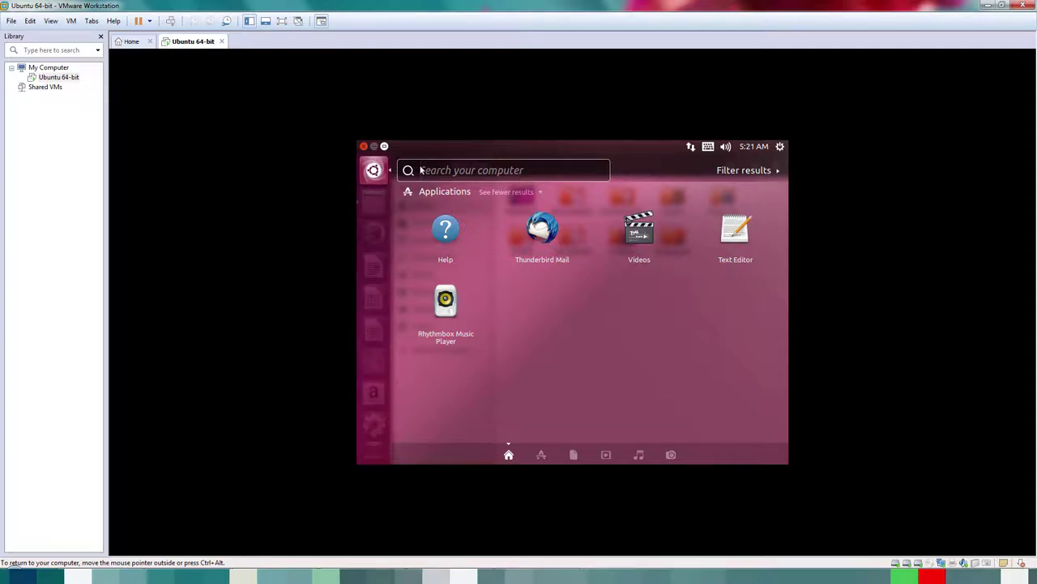
{"action": "type", "text": "com"}
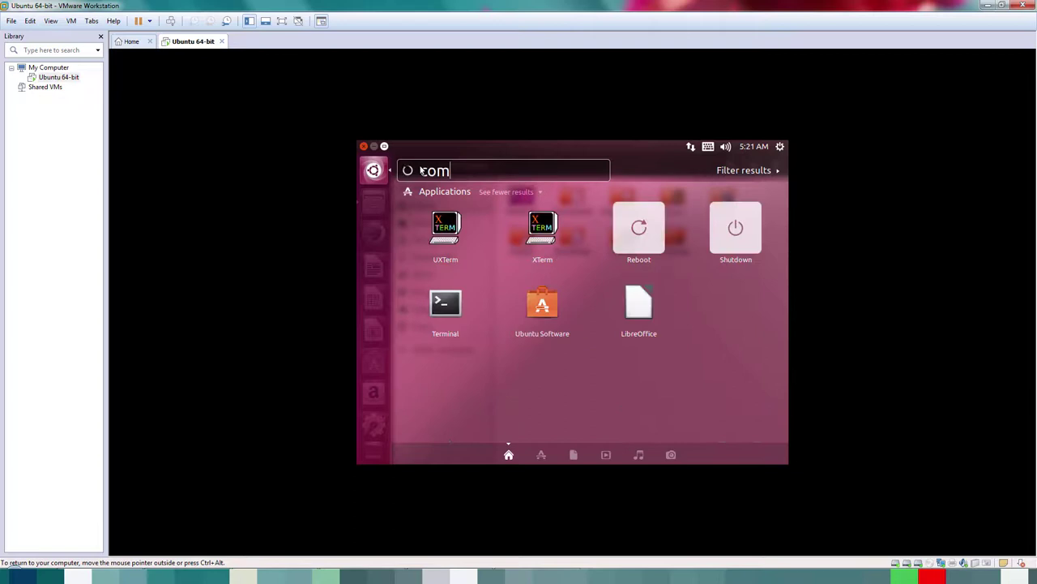
{"action": "left_click", "coordinate": [443, 308]}
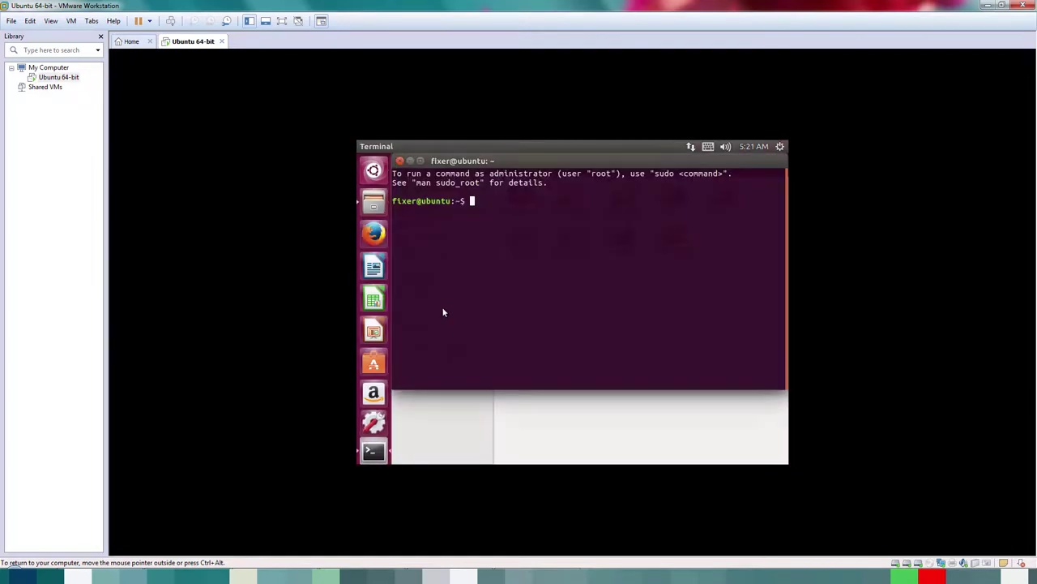
{"action": "key", "text": "alt+Tab"}
Step: Become root by pasting and running sudo -i from the notes
{"action": "left_click_drag", "start_coordinate": [23, 122], "coordinate": [51, 122]}
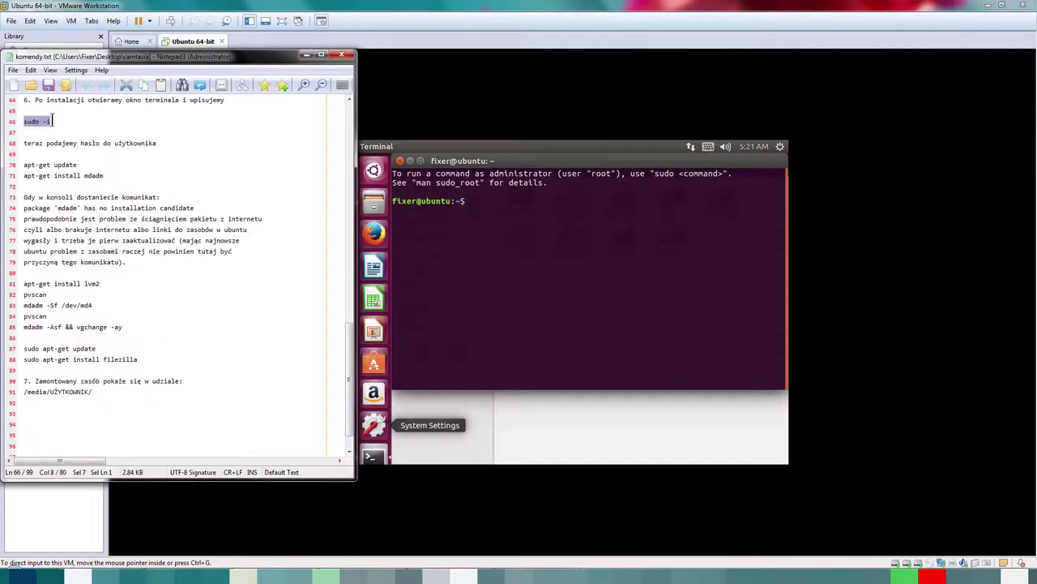
{"action": "right_click", "coordinate": [469, 204]}
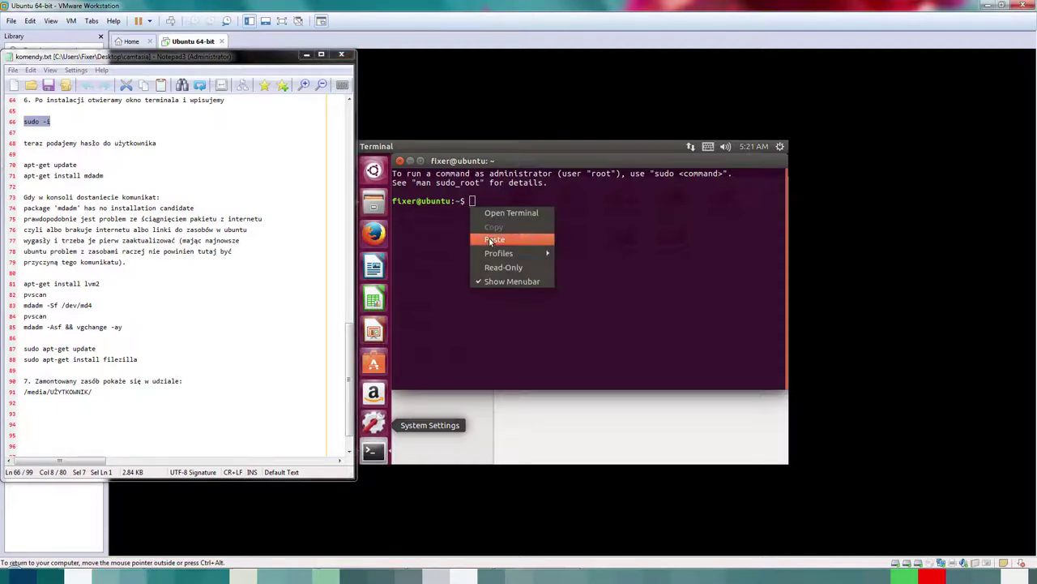
{"action": "left_click", "coordinate": [489, 238]}
{"action": "key", "text": "Return"}
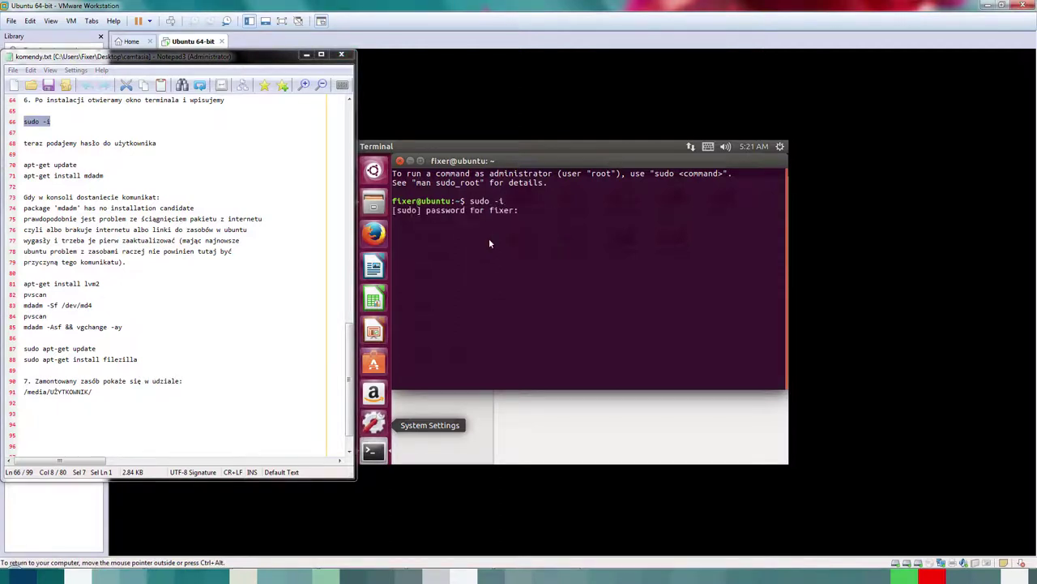
{"action": "key", "text": "Return"}
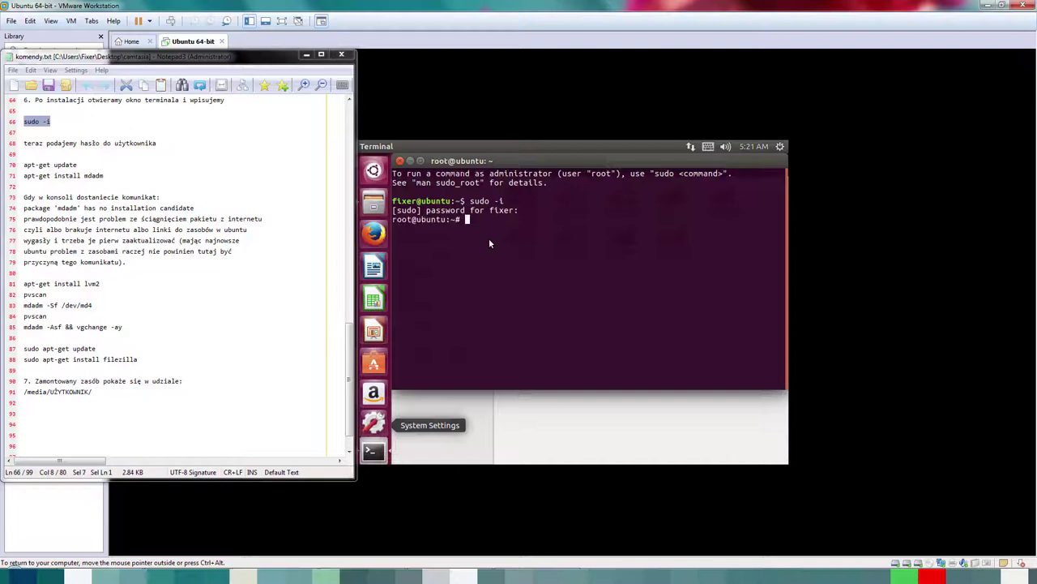
Step: Paste and run apt-get update, then select the apt-get install mdadm line in the notes
{"action": "left_click_drag", "start_coordinate": [24, 164], "coordinate": [77, 164]}
{"action": "key", "text": "ctrl+c"}
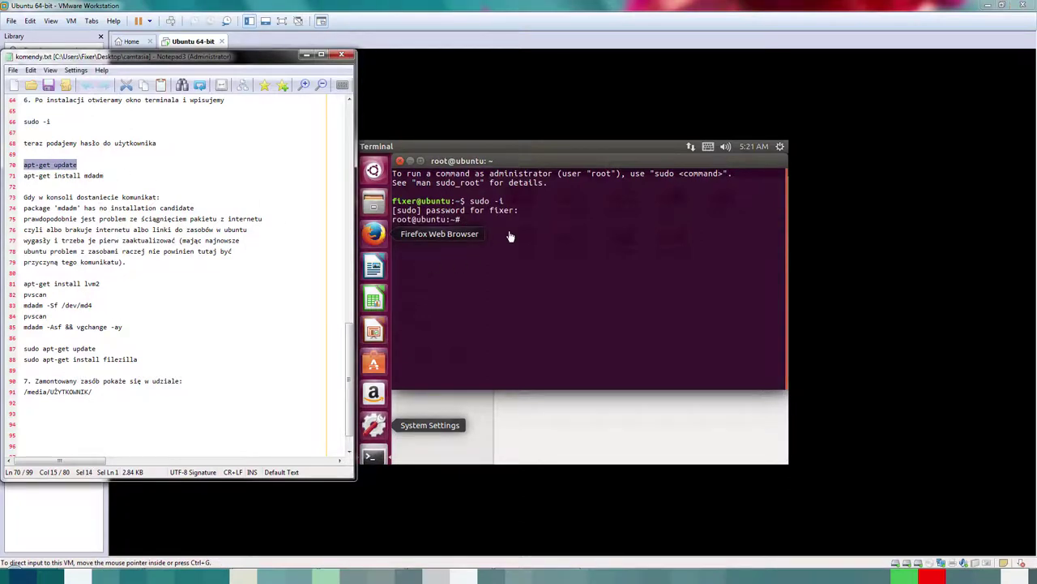
{"action": "right_click", "coordinate": [512, 231]}
{"action": "left_click", "coordinate": [525, 254]}
{"action": "key", "text": "Return"}
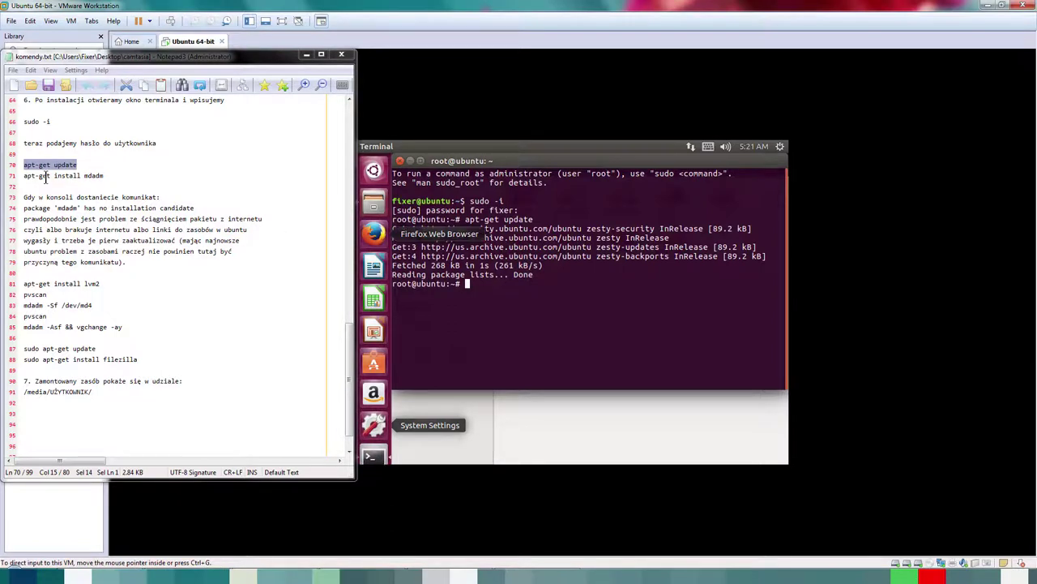
{"action": "left_click_drag", "start_coordinate": [25, 175], "coordinate": [104, 175]}
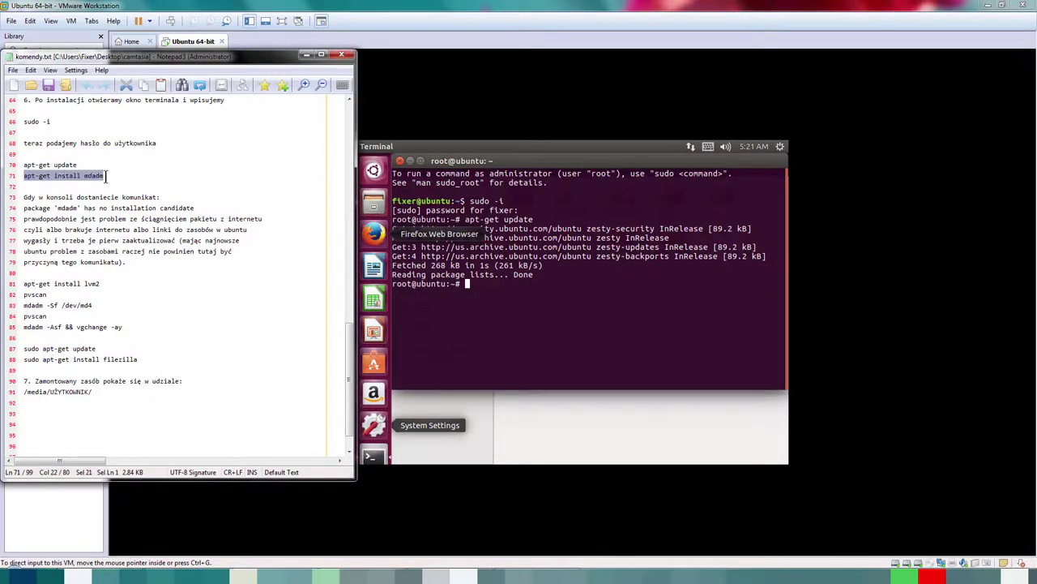
Step: Paste and run 'apt-get install mdadm' in the root terminal, then select the lvm2 line in the notes
{"action": "right_click", "coordinate": [489, 290]}
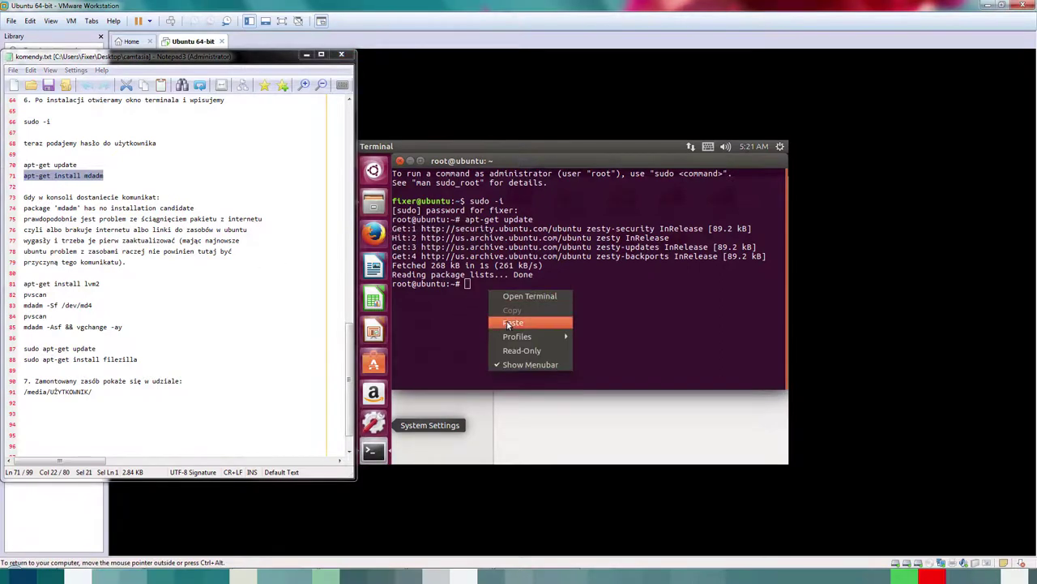
{"action": "left_click", "coordinate": [508, 322]}
{"action": "key", "text": "Return"}
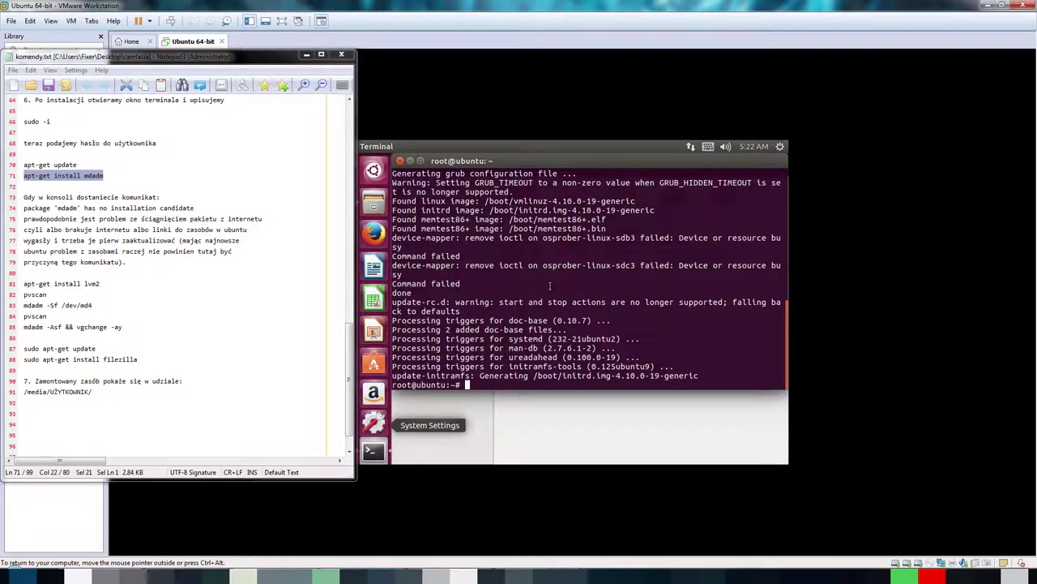
{"action": "left_click_drag", "start_coordinate": [22, 283], "coordinate": [99, 284]}
{"action": "right_click", "coordinate": [97, 290]}
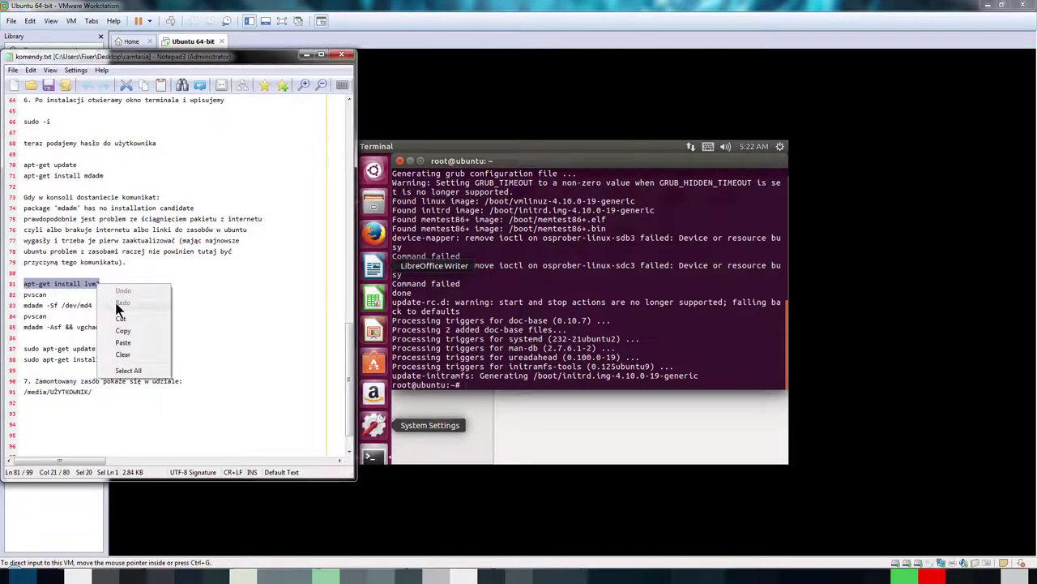
Step: Run 'apt-get install lvm2' in the VM terminal and answer y to the continue prompt
{"action": "left_click", "coordinate": [134, 328]}
{"action": "left_click", "coordinate": [479, 384]}
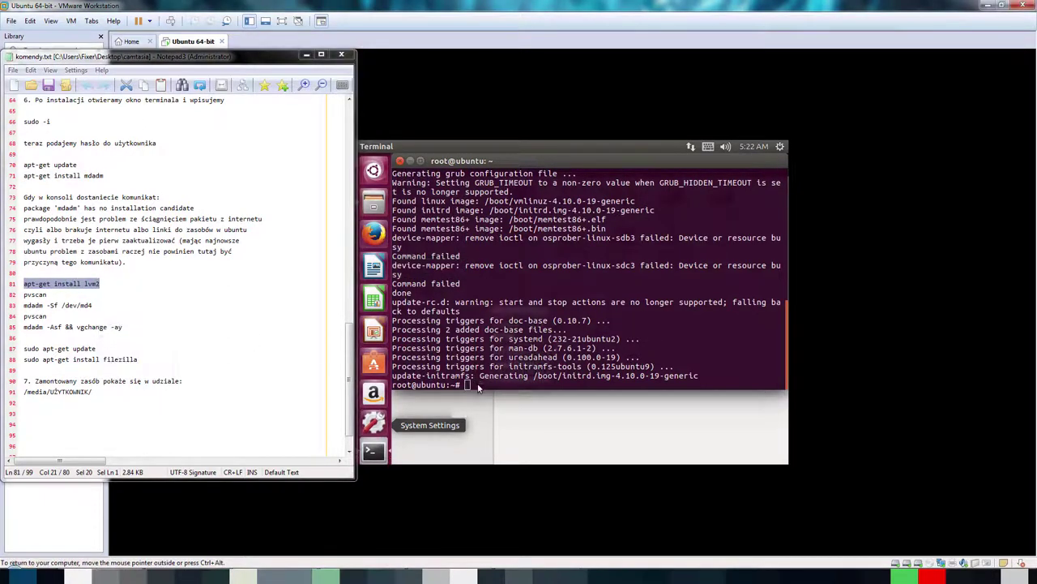
{"action": "right_click", "coordinate": [476, 384]}
{"action": "left_click", "coordinate": [500, 339]}
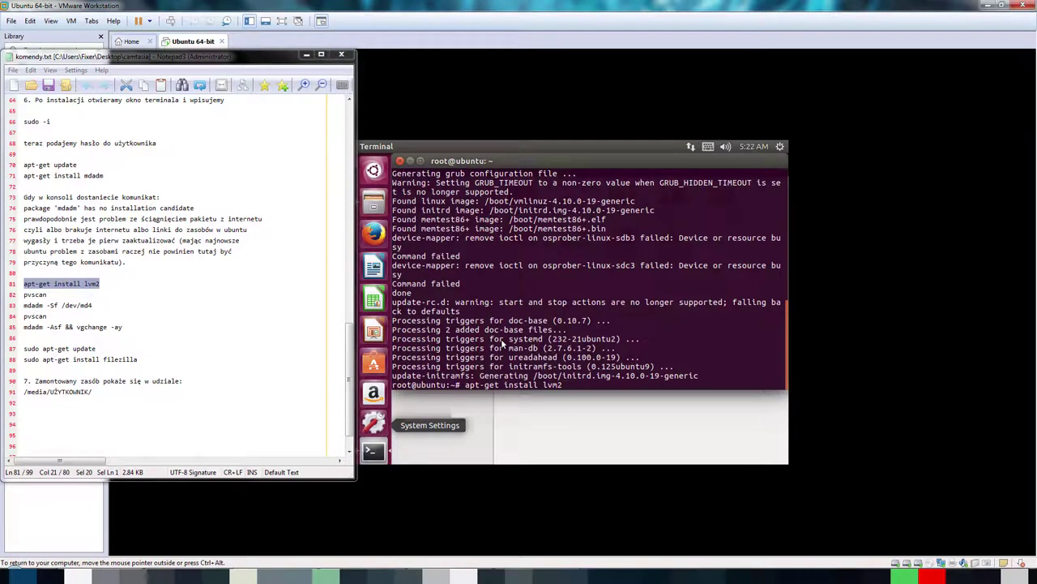
{"action": "key", "text": "Return"}
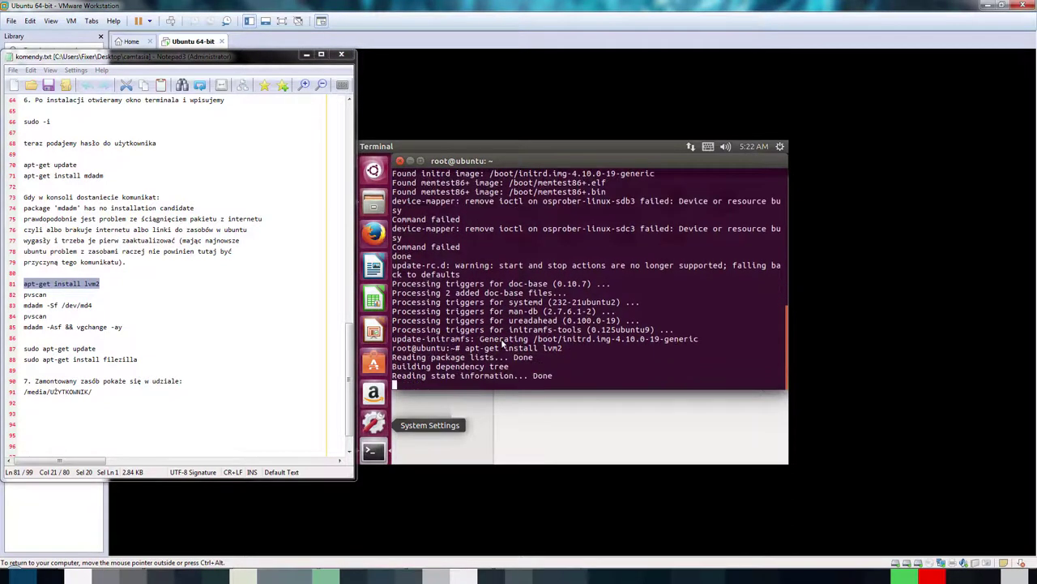
{"action": "type", "text": "y"}
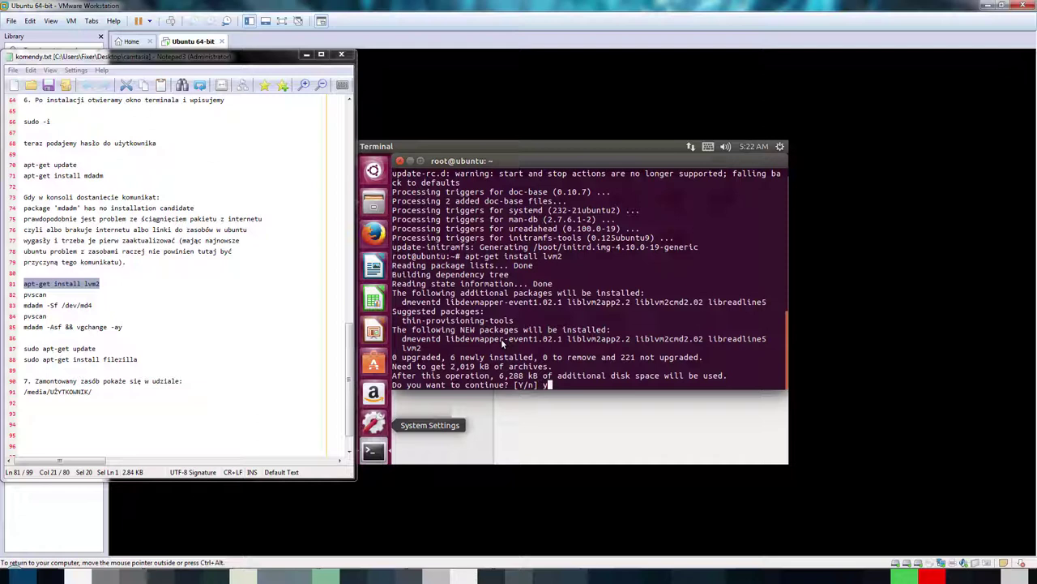
{"action": "key", "text": "Return"}
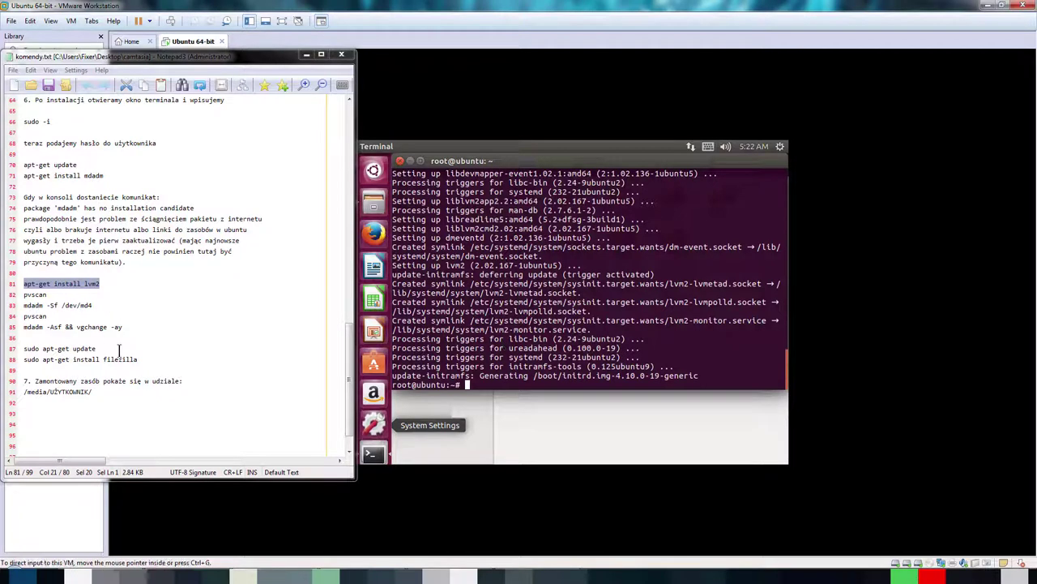
Step: Run pvscan, then stop the array with 'mdadm -Sf /dev/md4'
{"action": "left_click_drag", "start_coordinate": [46, 295], "coordinate": [22, 295]}
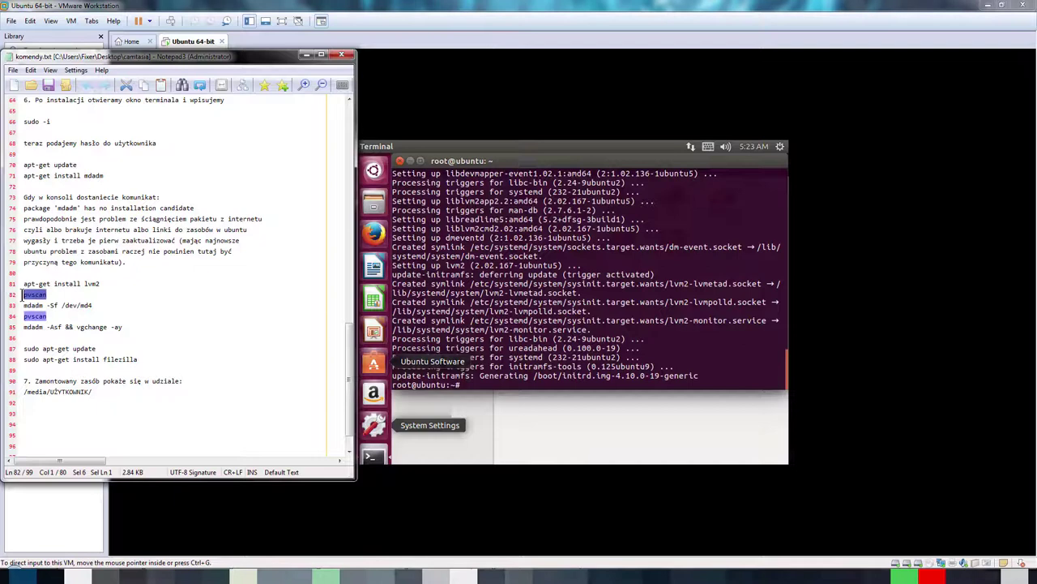
{"action": "left_click", "coordinate": [482, 371]}
{"action": "right_click", "coordinate": [482, 371]}
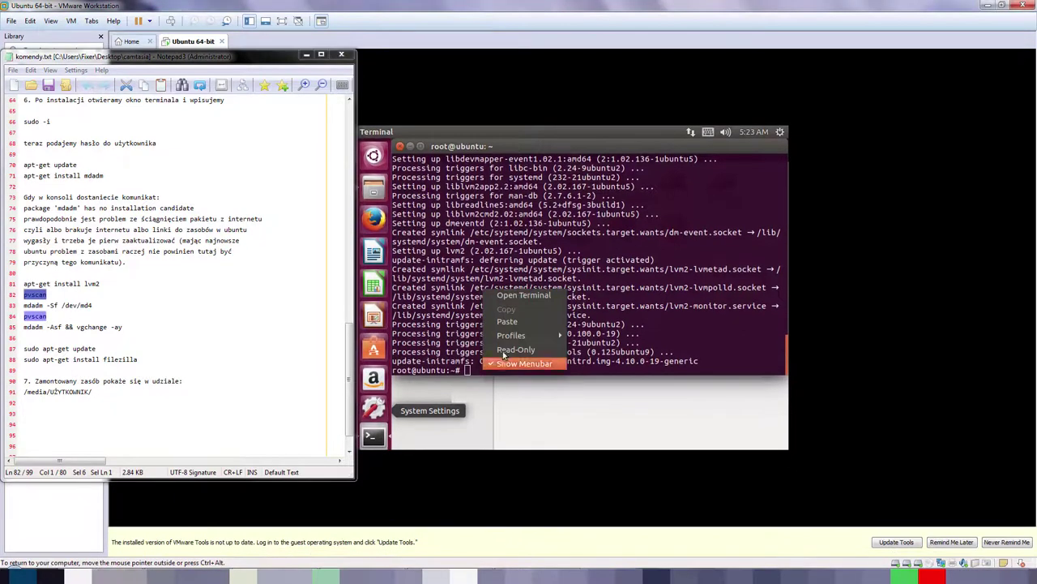
{"action": "left_click", "coordinate": [509, 326]}
{"action": "key", "text": "Return"}
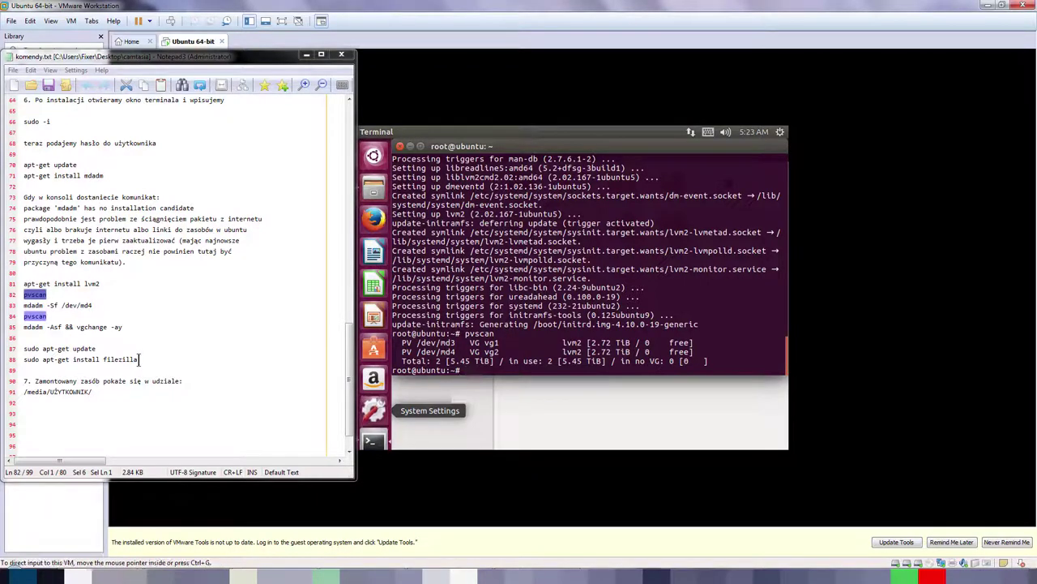
{"action": "left_click_drag", "start_coordinate": [94, 306], "coordinate": [19, 306]}
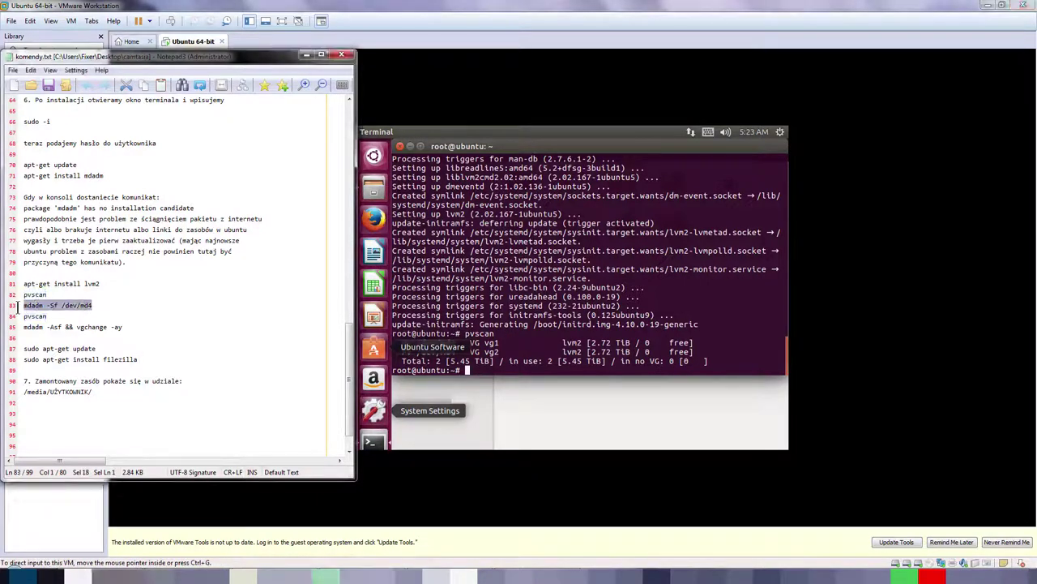
{"action": "right_click", "coordinate": [487, 371]}
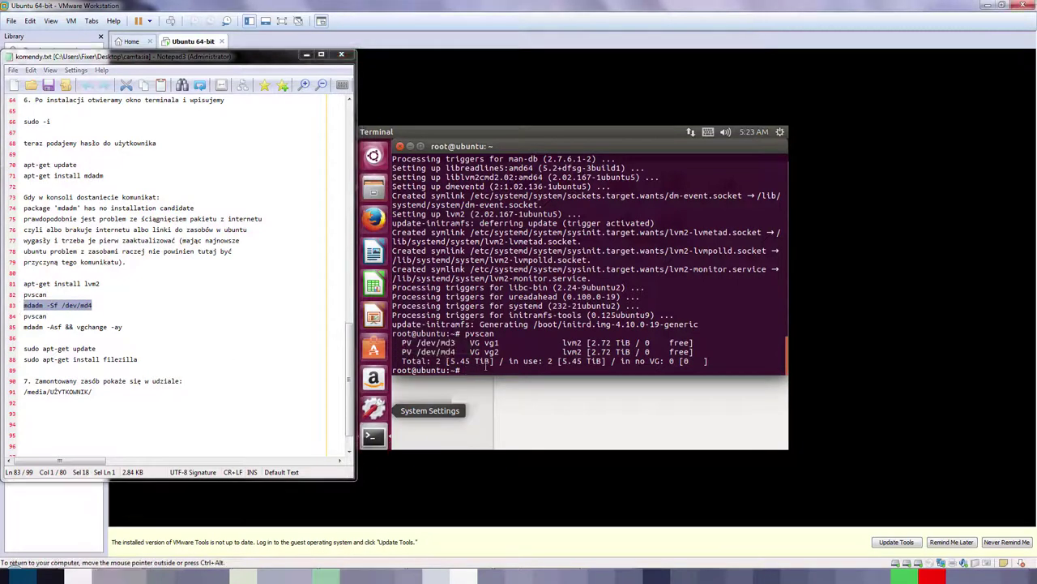
{"action": "left_click", "coordinate": [504, 401]}
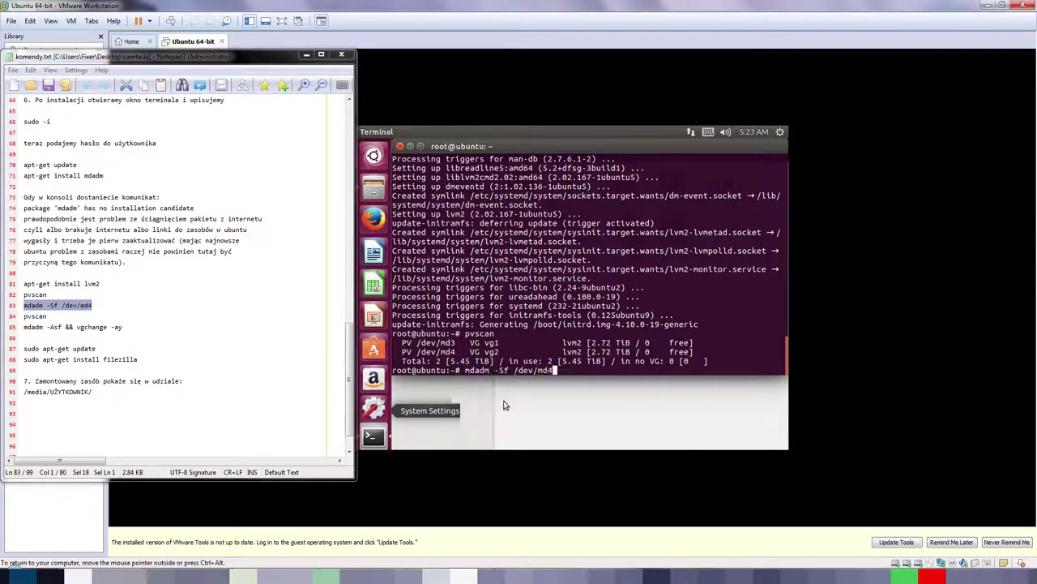
{"action": "key", "text": "Return"}
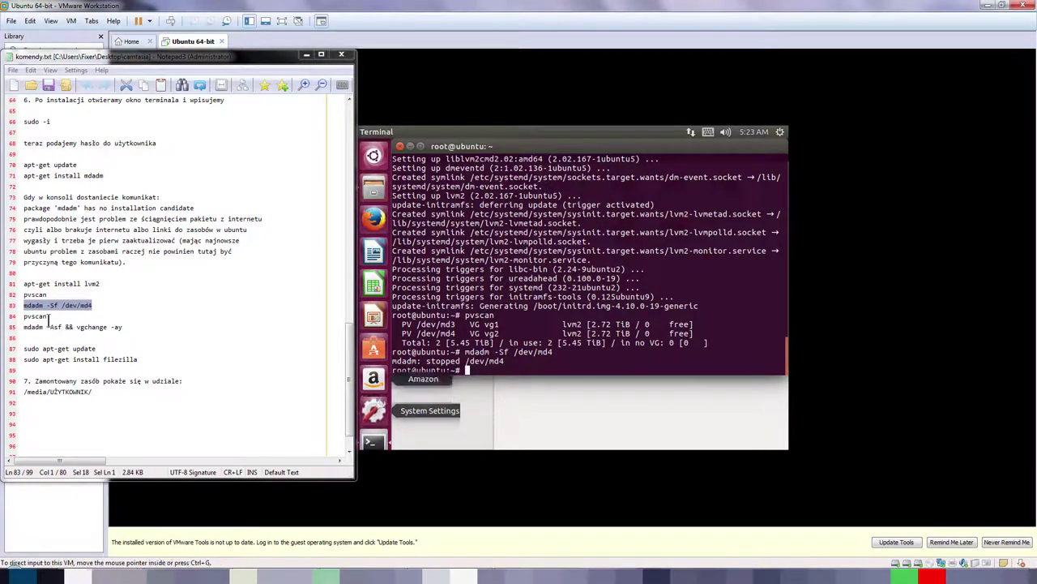
Step: Rerun pvscan, then reassemble arrays with 'mdadm -Asf && vgchange -ay'
{"action": "left_click_drag", "start_coordinate": [46, 315], "coordinate": [22, 316]}
{"action": "right_click", "coordinate": [497, 369]}
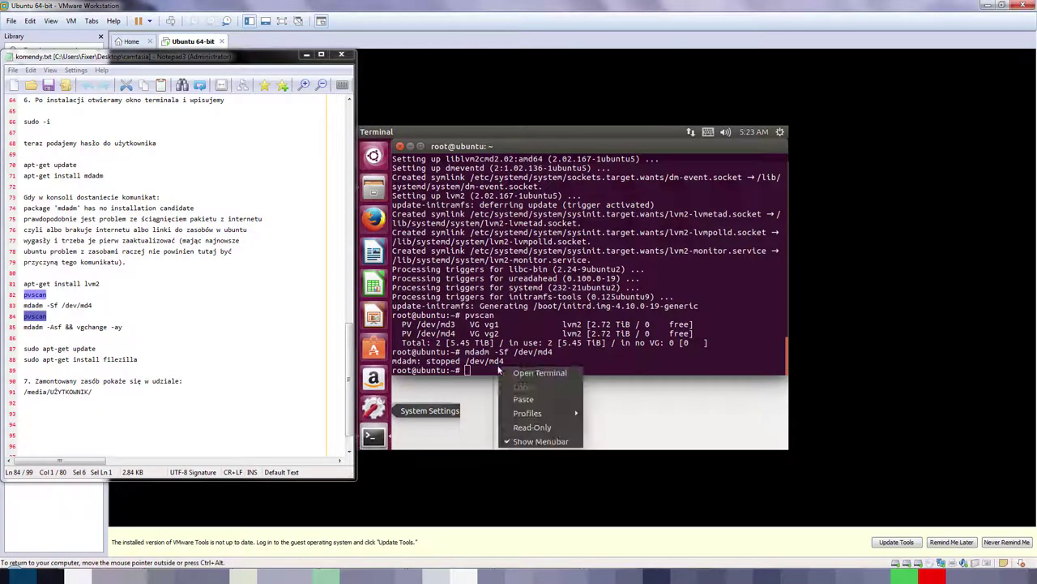
{"action": "left_click", "coordinate": [515, 403]}
{"action": "key", "text": "Return"}
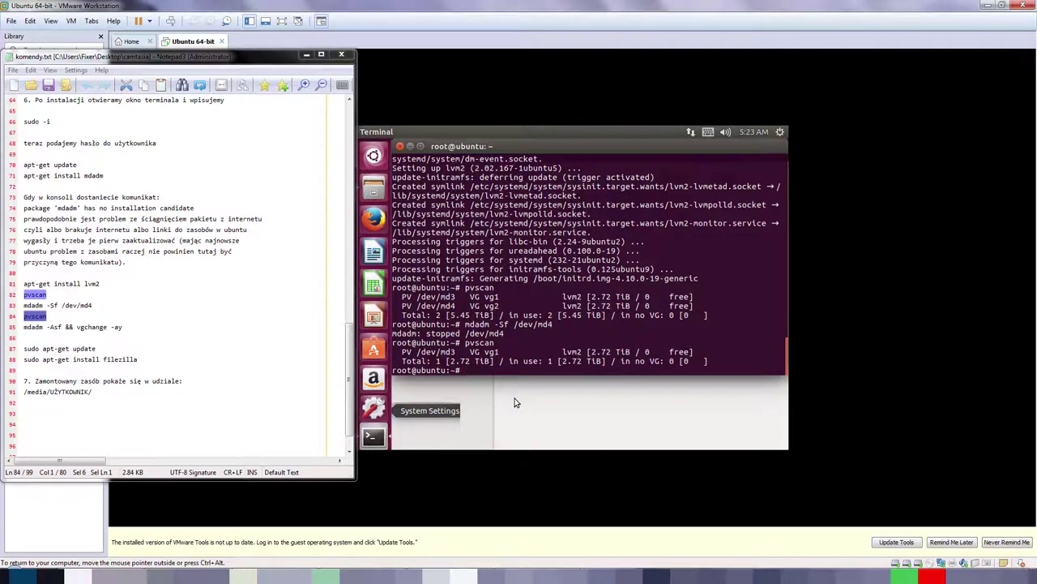
{"action": "left_click_drag", "start_coordinate": [124, 327], "coordinate": [23, 327]}
{"action": "key", "text": "ctrl+c"}
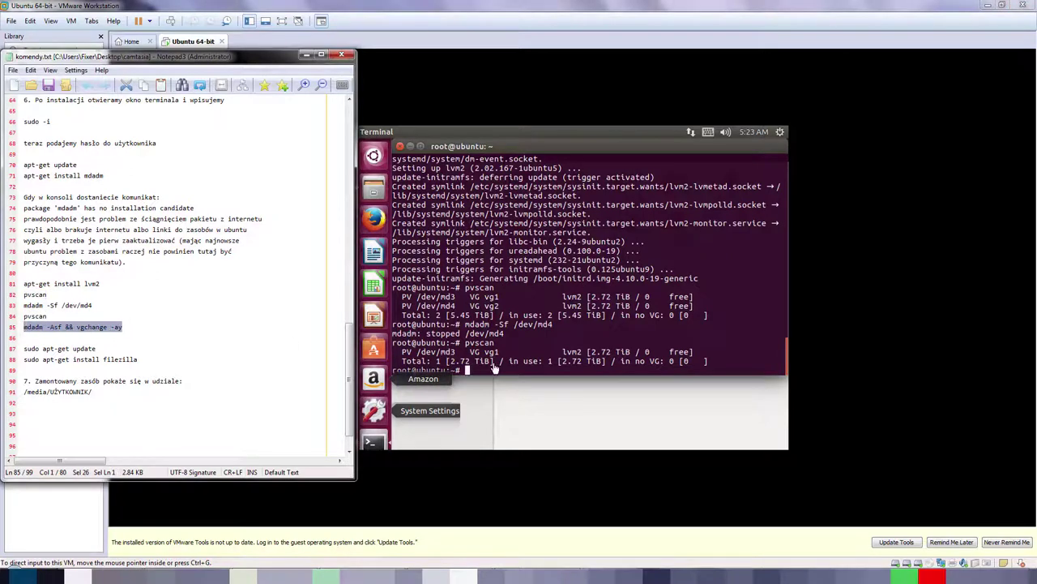
{"action": "right_click", "coordinate": [483, 369]}
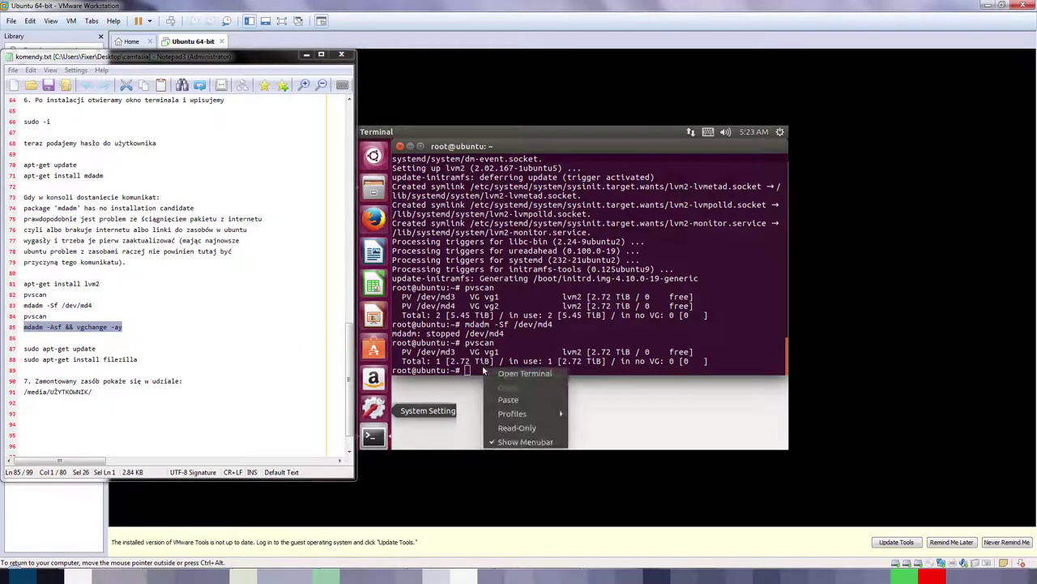
{"action": "left_click", "coordinate": [508, 400]}
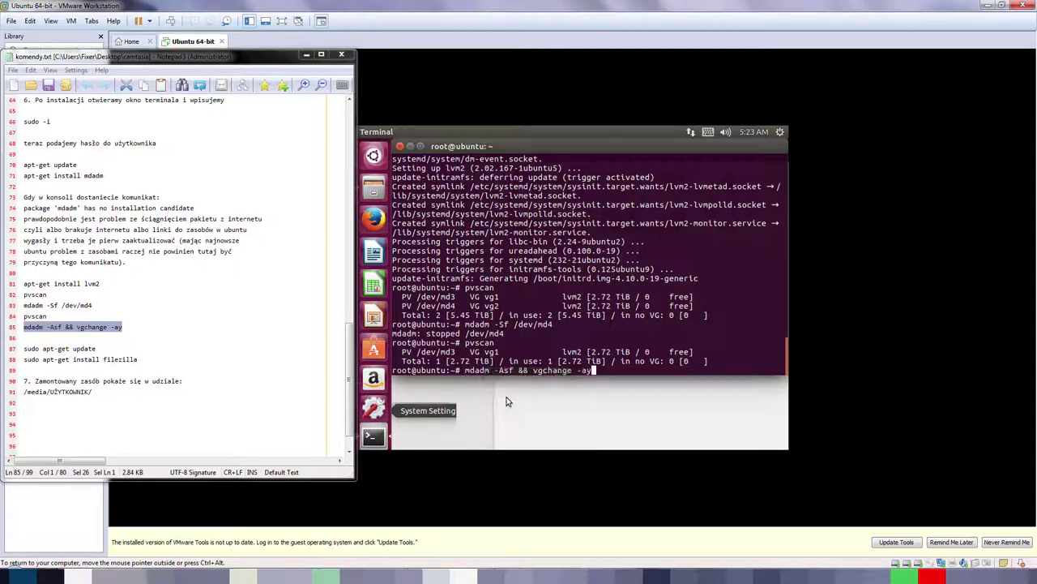
{"action": "key", "text": "Return"}
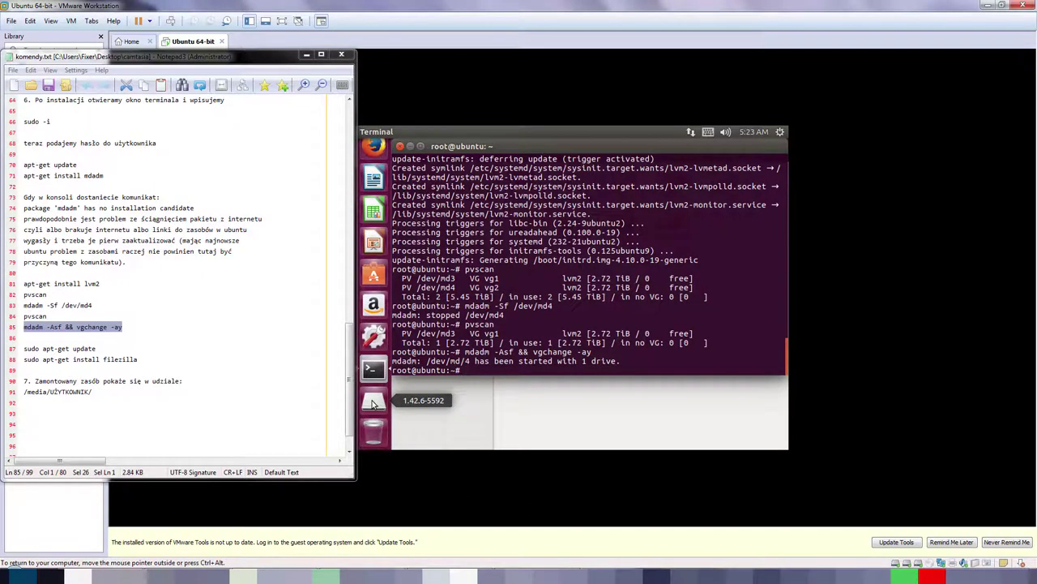
Step: Browse the 1.42.6-5592 volume's folders, then return to the terminal and select the apt-get update line
{"action": "left_click", "coordinate": [373, 403]}
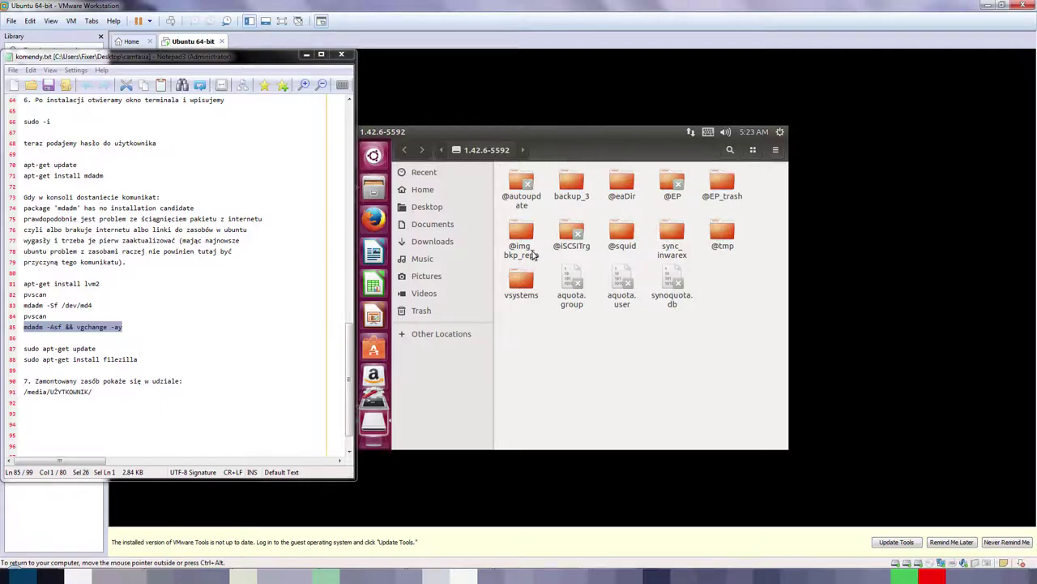
{"action": "left_click", "coordinate": [377, 431]}
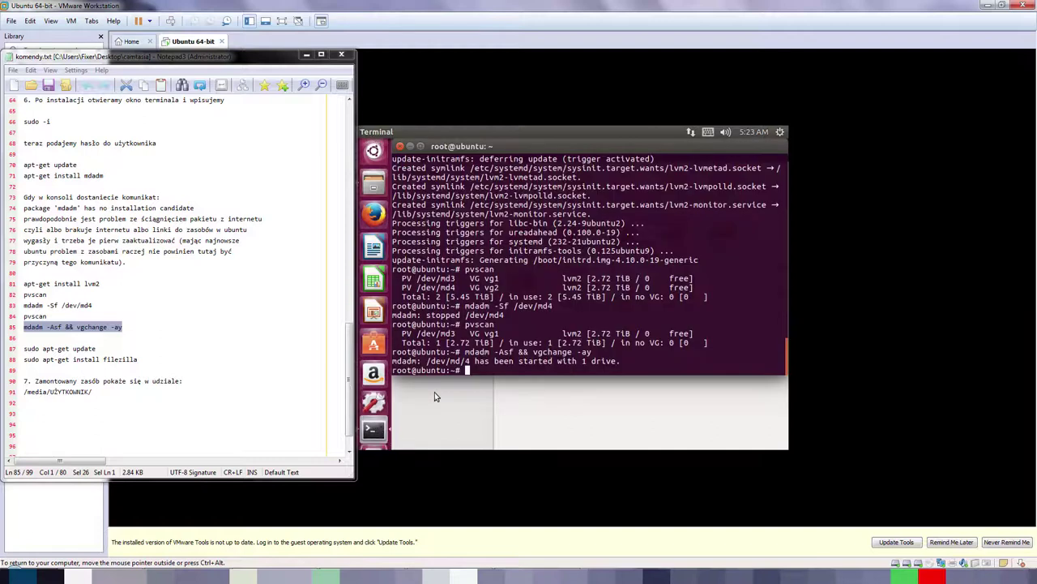
{"action": "left_click_drag", "start_coordinate": [103, 348], "coordinate": [13, 349]}
{"action": "key", "text": "ctrl+c"}
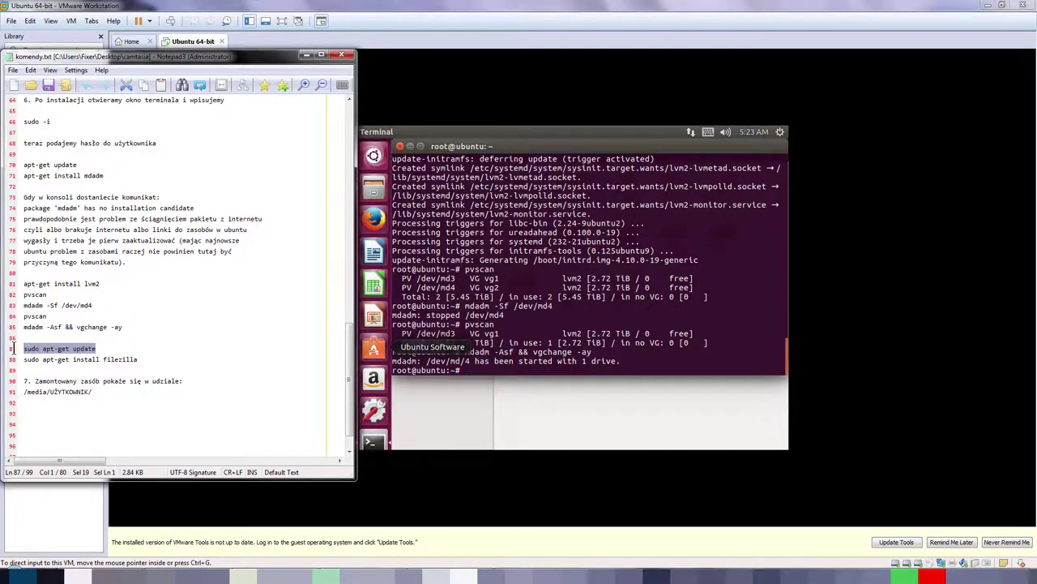
Step: Refresh the package lists with 'sudo apt-get update'
{"action": "right_click", "coordinate": [468, 371]}
{"action": "left_click", "coordinate": [492, 321]}
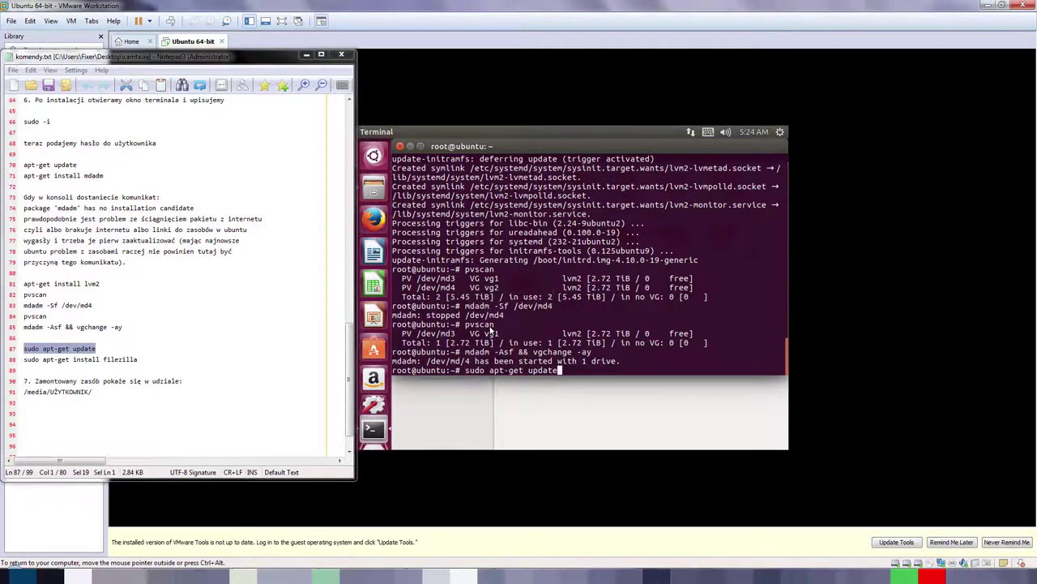
{"action": "key", "text": "Return"}
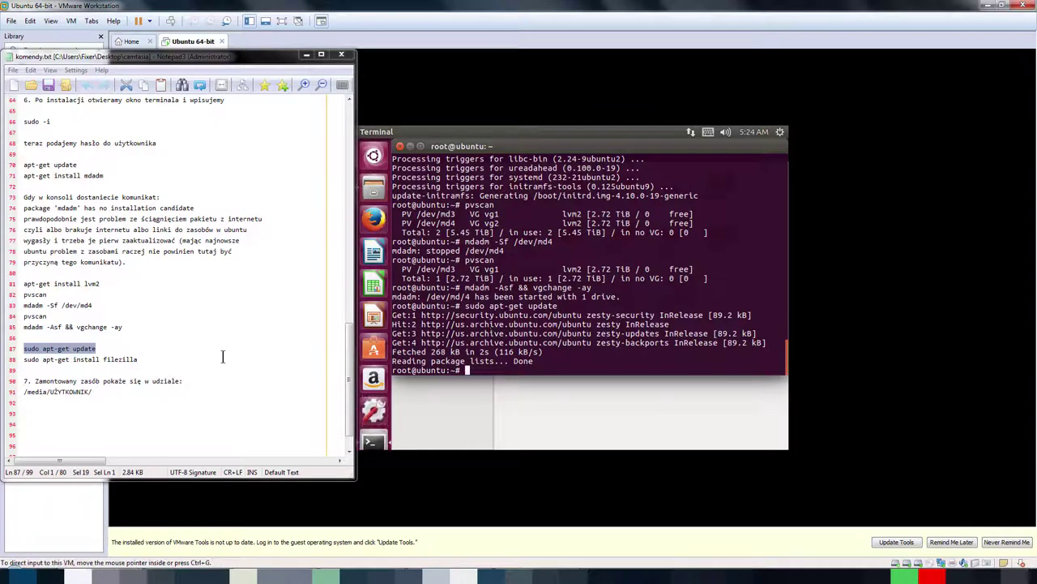
Step: Run 'sudo apt-get install filezilla' and confirm with y
{"action": "left_click_drag", "start_coordinate": [158, 360], "coordinate": [19, 359]}
{"action": "key", "text": "ctrl+c"}
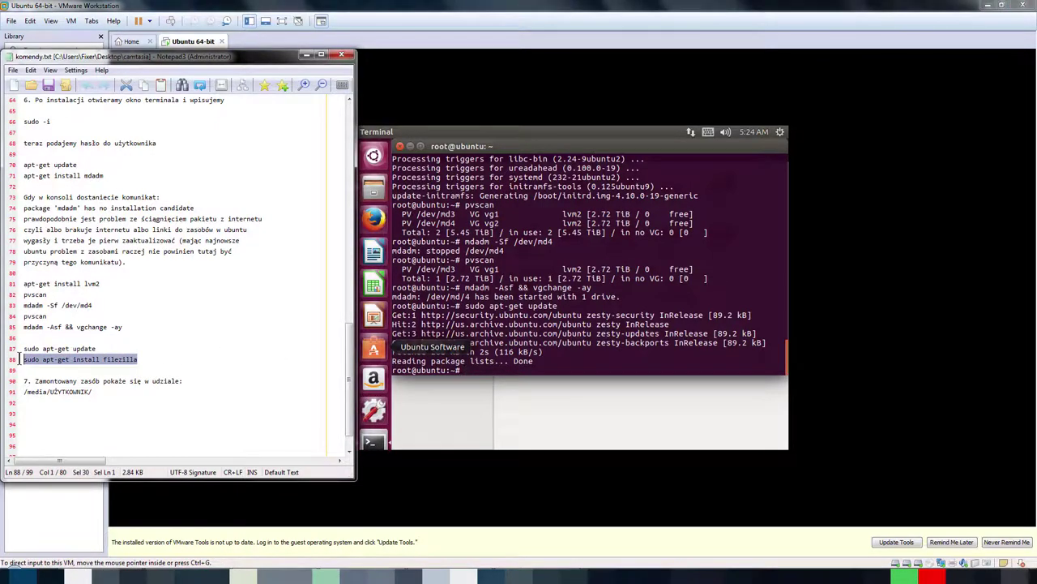
{"action": "left_click", "coordinate": [491, 369]}
{"action": "right_click", "coordinate": [490, 370]}
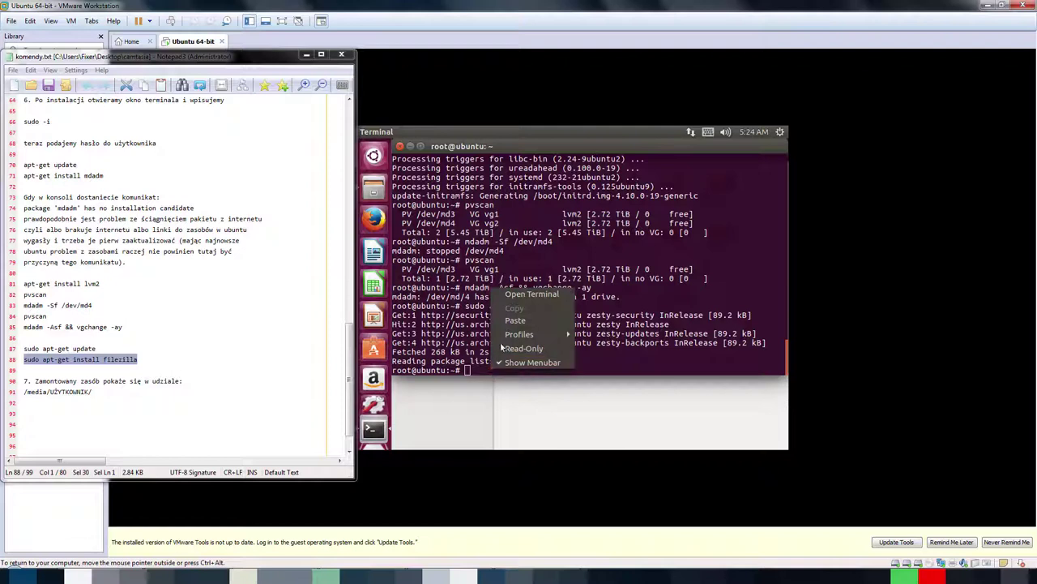
{"action": "left_click", "coordinate": [506, 322]}
{"action": "key", "text": "Return"}
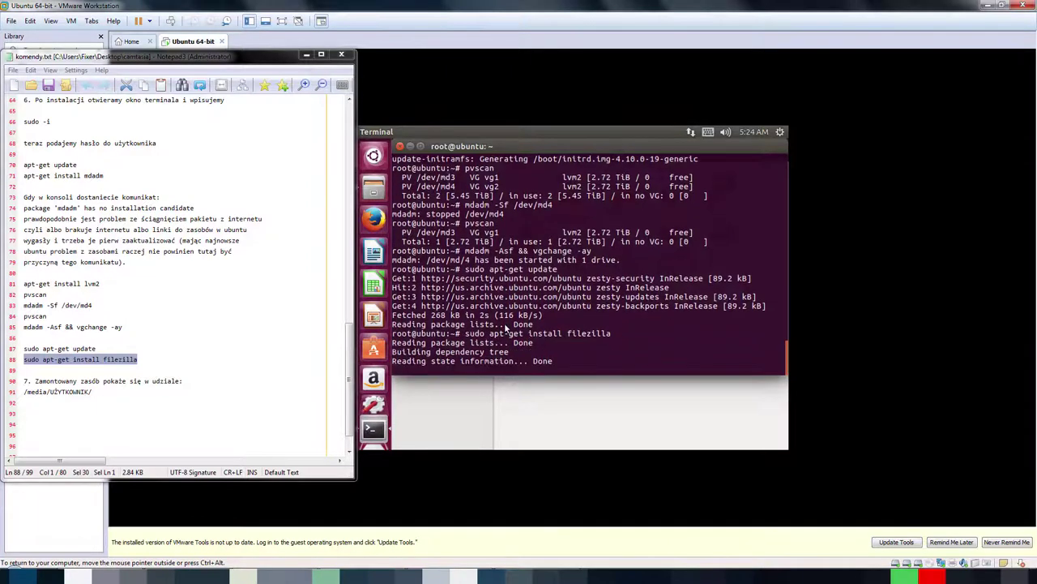
{"action": "type", "text": "y"}
{"action": "key", "text": "Return"}
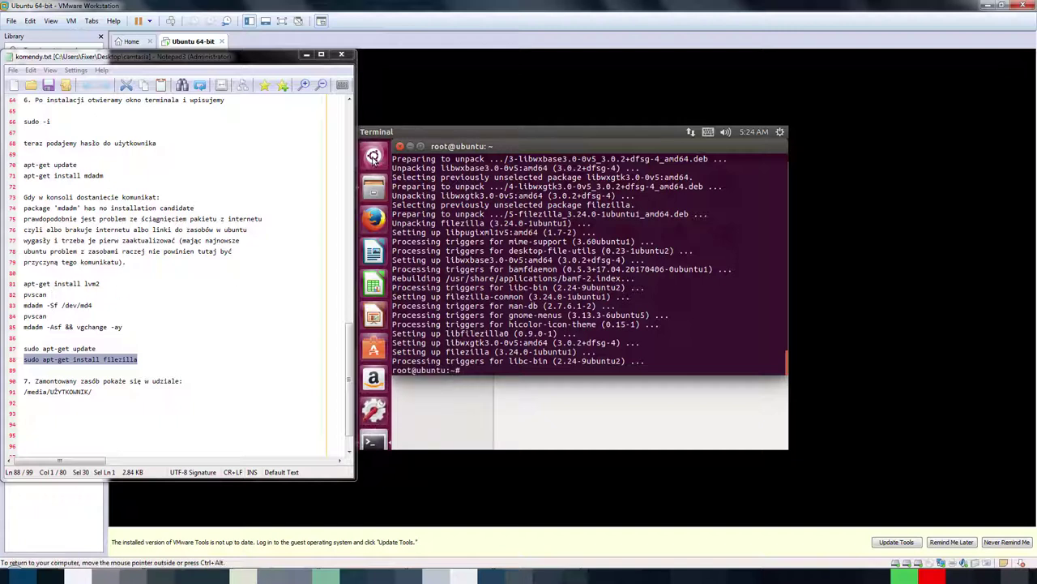
Step: Search the Dash for 'file', launch FileZilla, and close its Welcome dialog with OK
{"action": "left_click", "coordinate": [374, 155]}
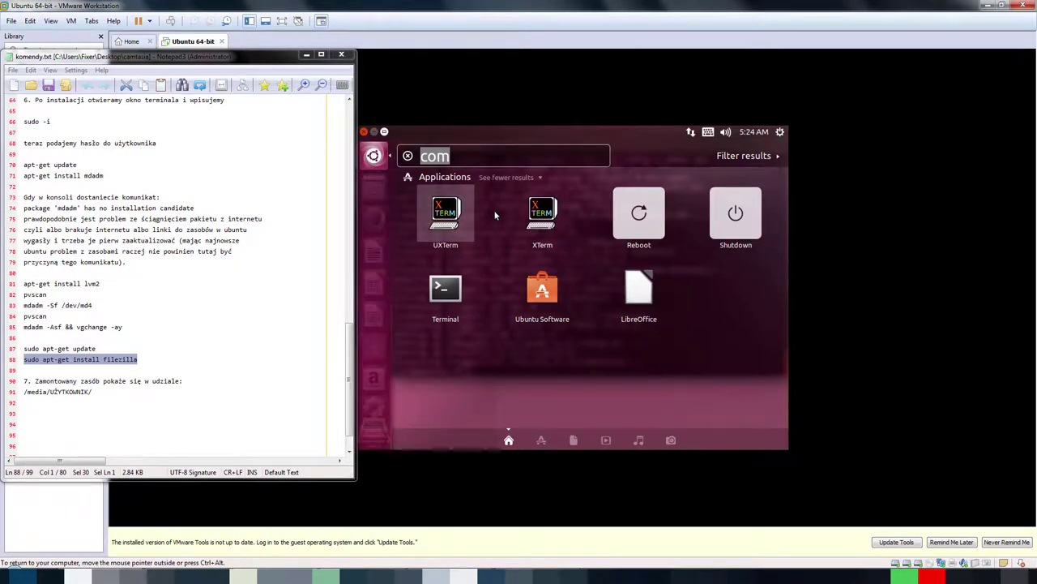
{"action": "type", "text": "file"}
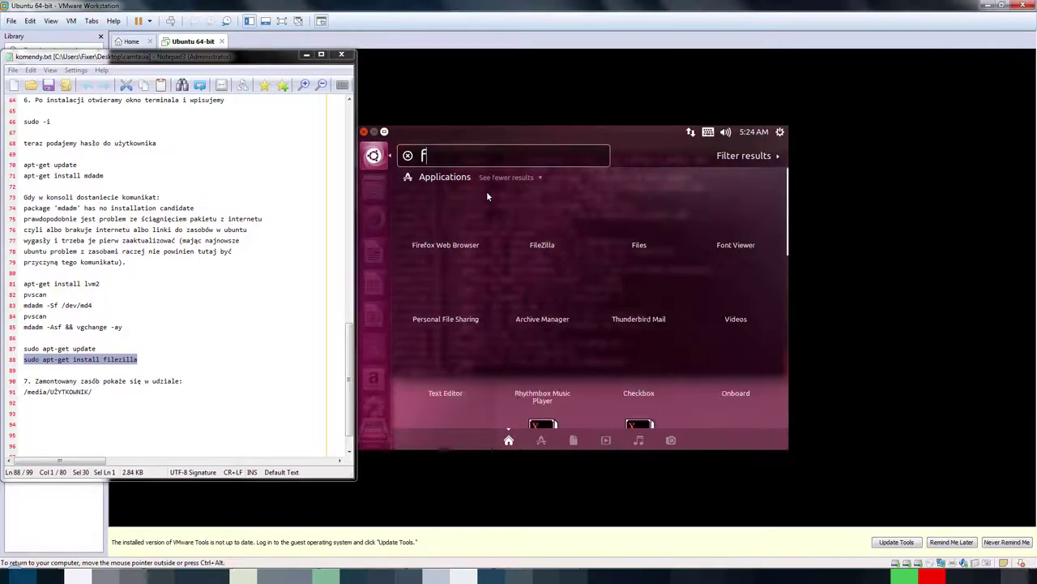
{"action": "left_click", "coordinate": [447, 212]}
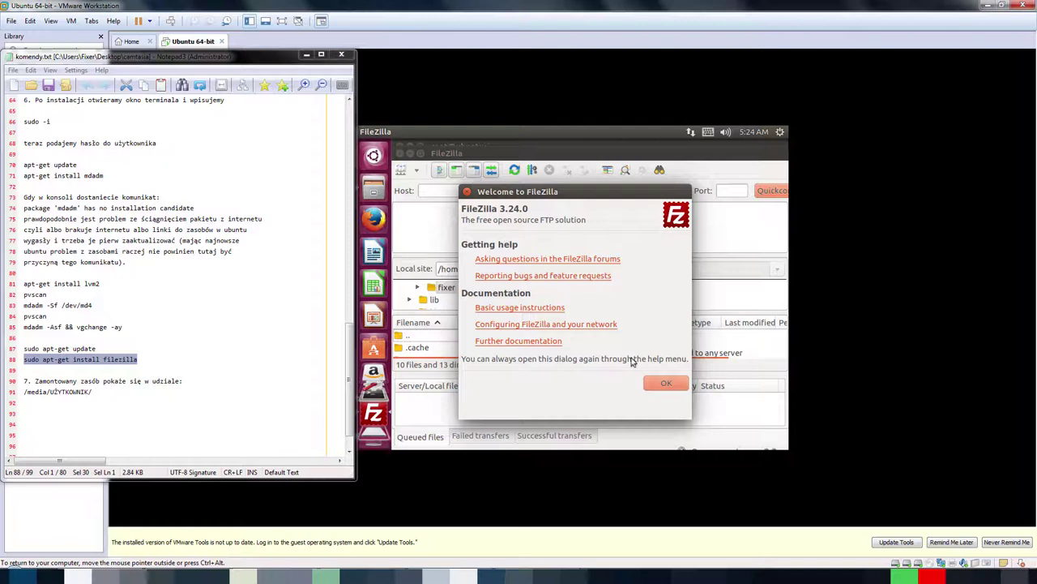
{"action": "left_click", "coordinate": [663, 382]}
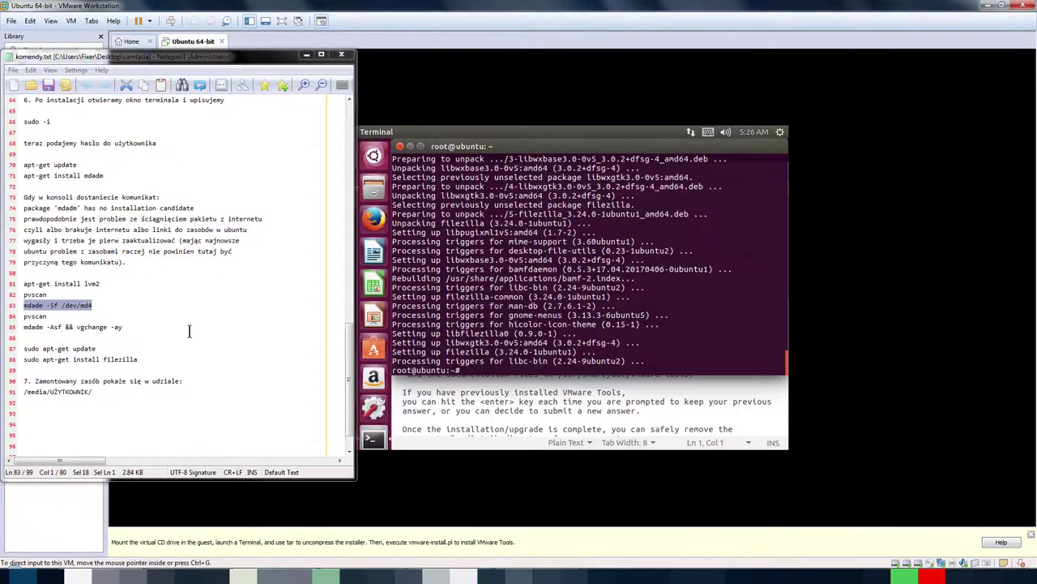
Step: Run 'mdadm -Asf && vgchange -ay', then list physical volumes with pvscan
{"action": "left_click_drag", "start_coordinate": [142, 328], "coordinate": [23, 328]}
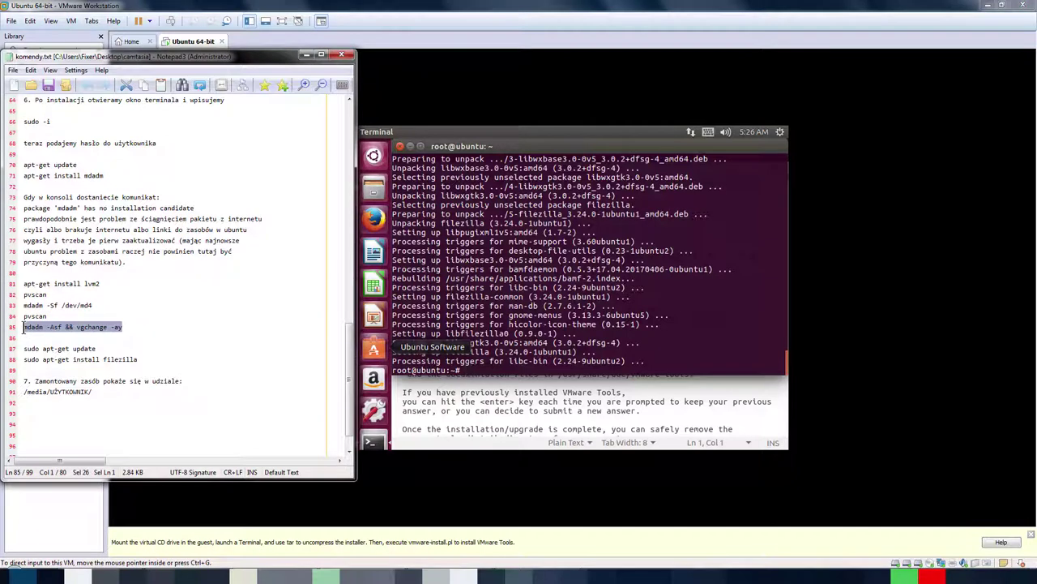
{"action": "left_click", "coordinate": [453, 372]}
{"action": "right_click", "coordinate": [465, 363]}
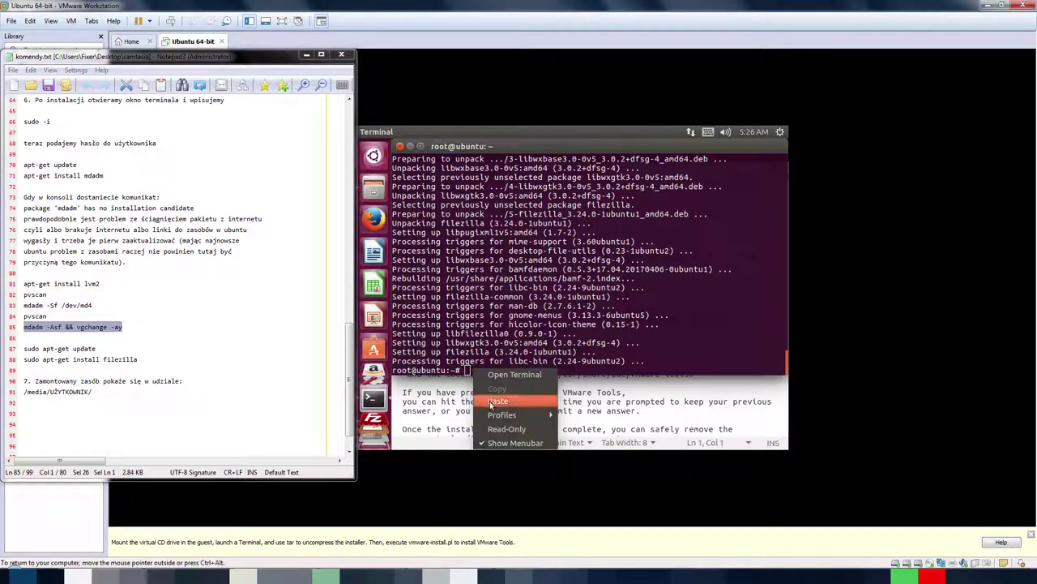
{"action": "left_click", "coordinate": [493, 402]}
{"action": "key", "text": "Return"}
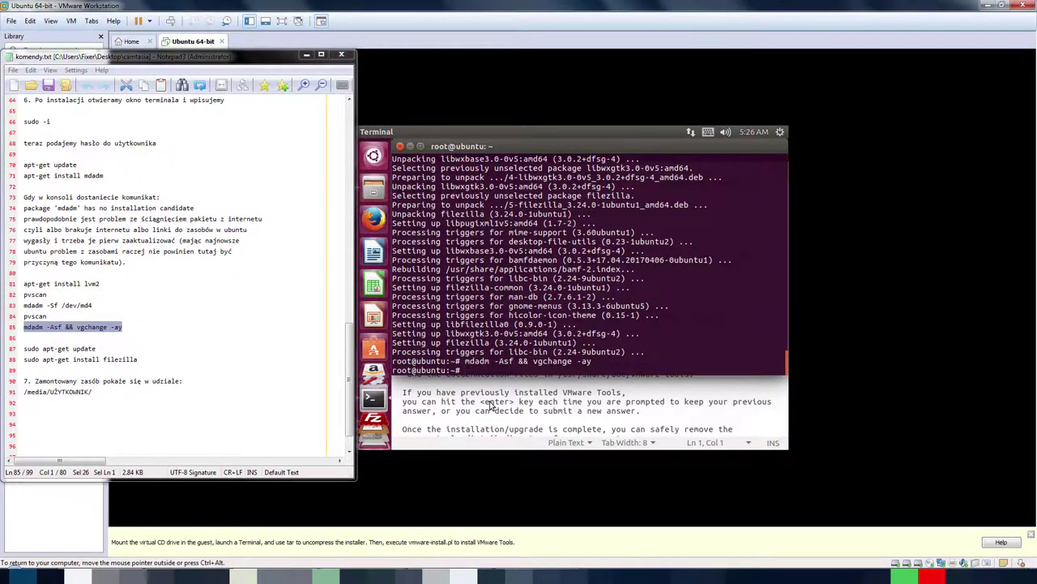
{"action": "double_click", "coordinate": [35, 315]}
{"action": "key", "text": "ctrl+c"}
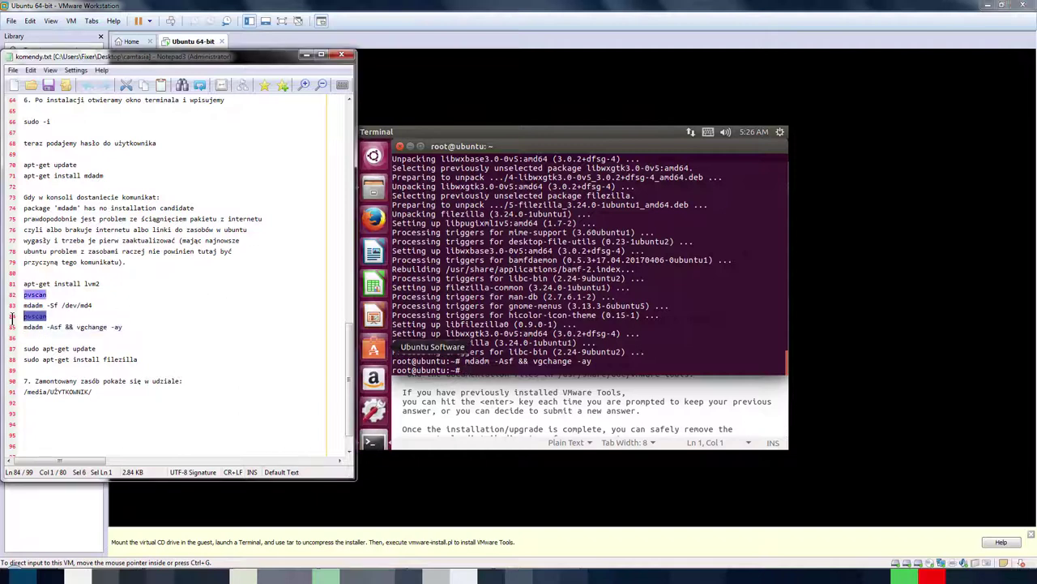
{"action": "left_click", "coordinate": [490, 370]}
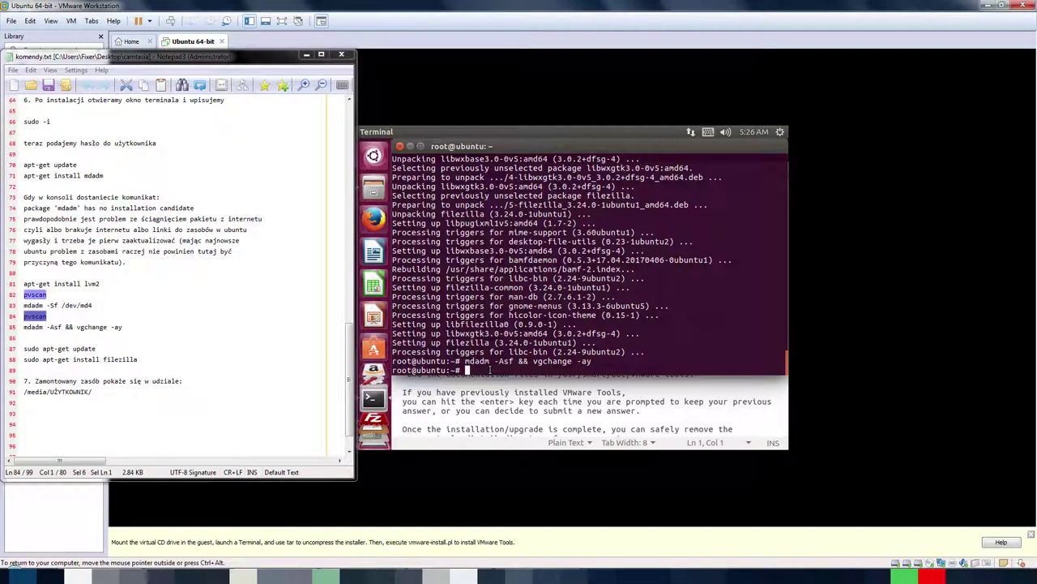
{"action": "right_click", "coordinate": [489, 370]}
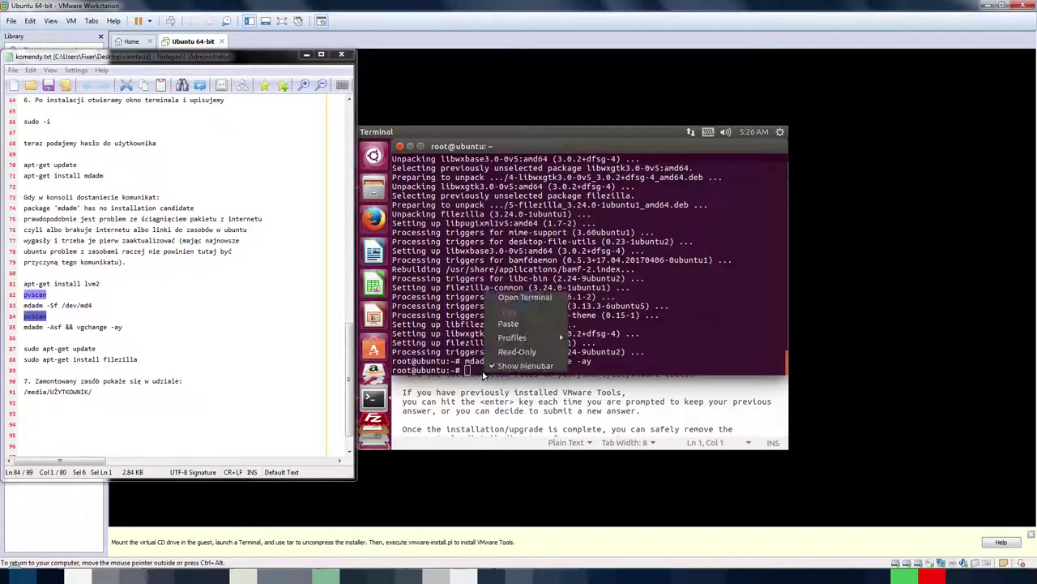
{"action": "left_click", "coordinate": [507, 327]}
{"action": "key", "text": "Return"}
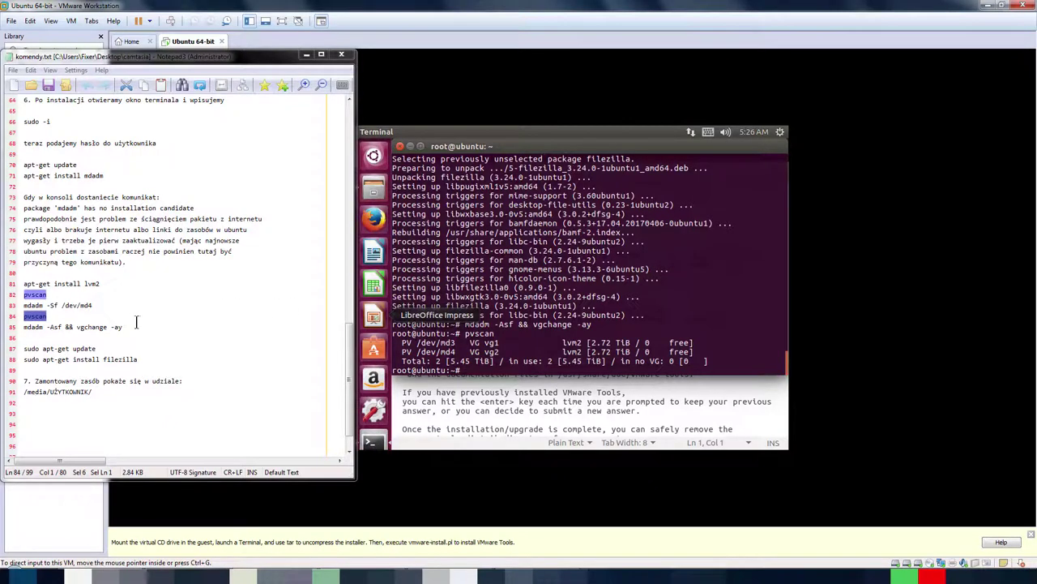
Step: Stop the /dev/md3 array with 'mdadm -Sf /dev/md3'
{"action": "left_click_drag", "start_coordinate": [96, 305], "coordinate": [10, 305]}
{"action": "key", "text": "ctrl+c"}
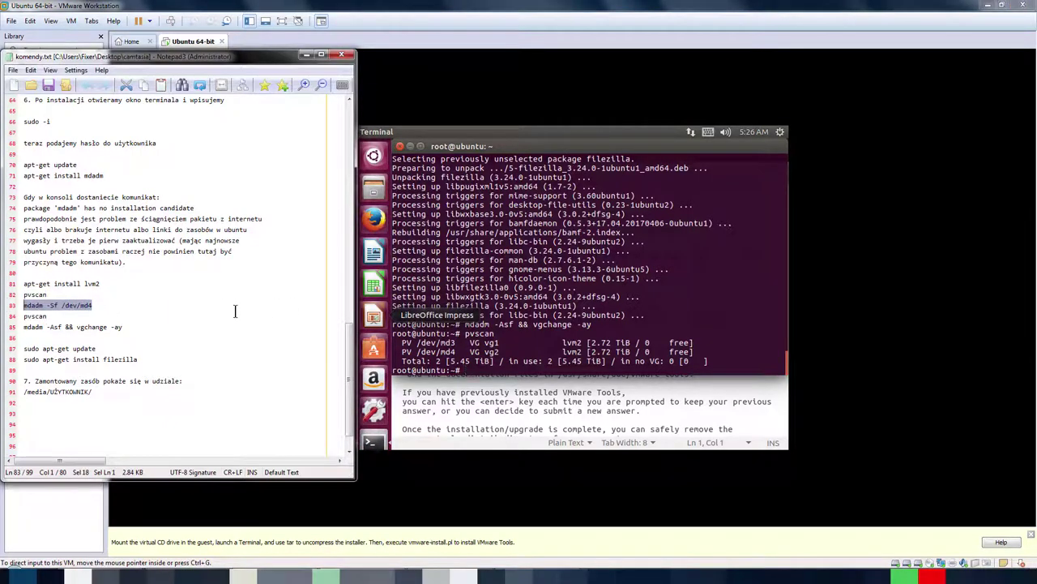
{"action": "right_click", "coordinate": [461, 367]}
{"action": "left_click", "coordinate": [486, 398]}
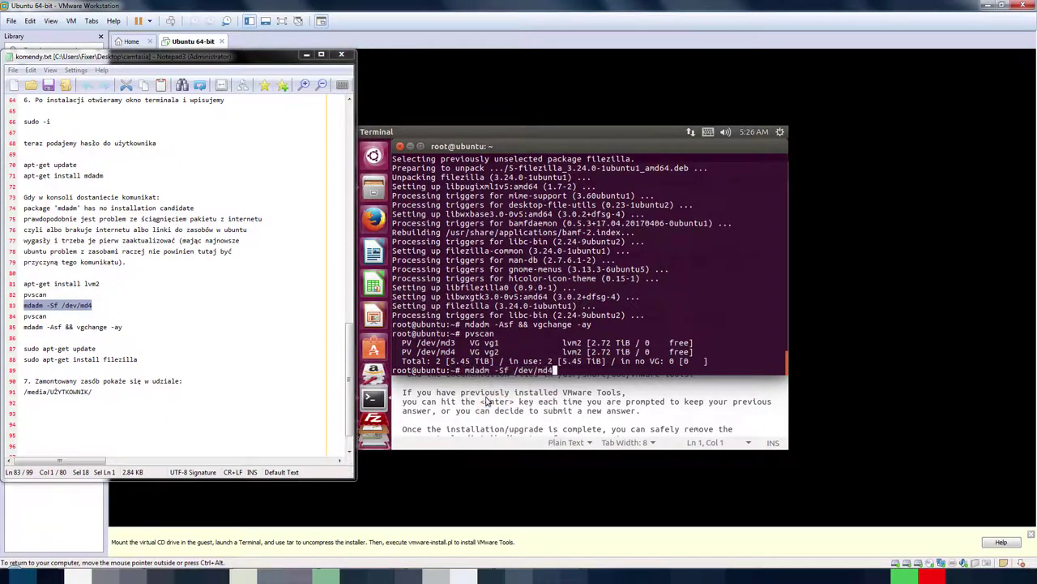
{"action": "type", "text": "3"}
{"action": "key", "text": "Return"}
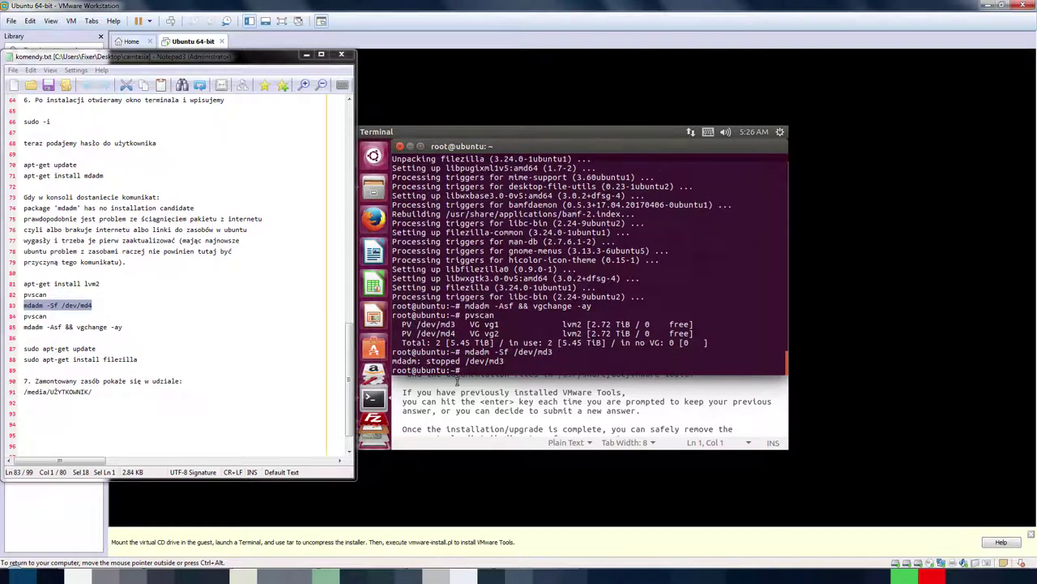
Step: Rerun pvscan, then try stopping /dev/md4 with 'mdadm -Sf /dev/md4', answering y
{"action": "left_click_drag", "start_coordinate": [73, 316], "coordinate": [18, 319]}
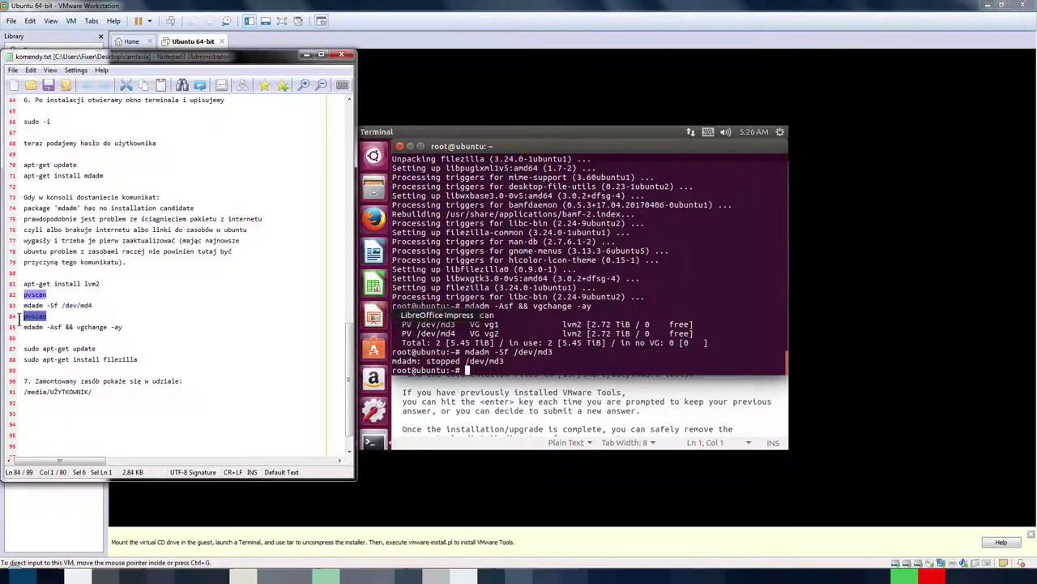
{"action": "left_click", "coordinate": [475, 369]}
{"action": "right_click", "coordinate": [474, 370]}
{"action": "left_click", "coordinate": [490, 395]}
{"action": "key", "text": "Return"}
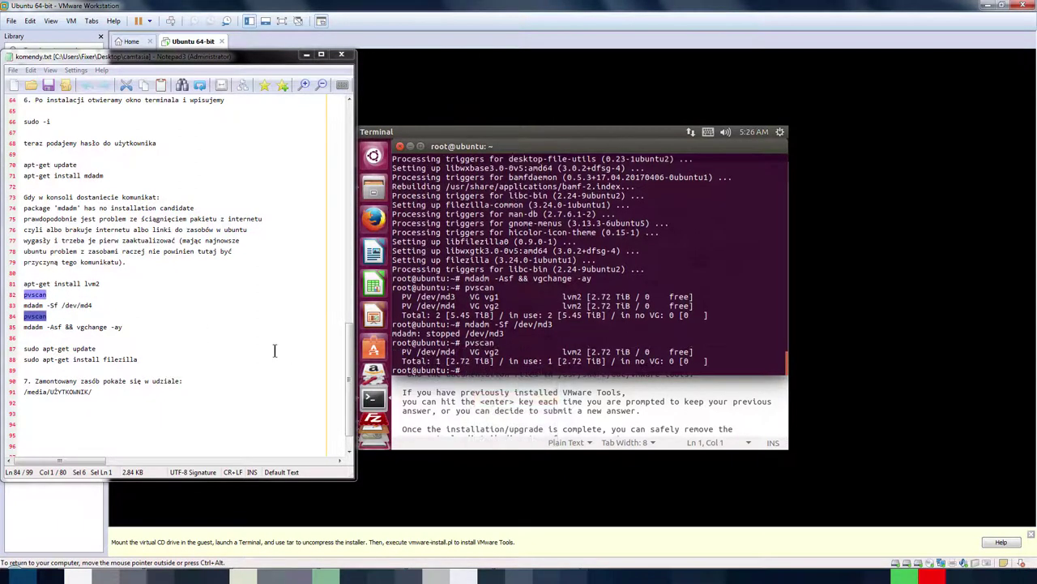
{"action": "key", "text": "Up"}
{"action": "key", "text": "Up"}
{"action": "key", "text": "BackSpace"}
{"action": "type", "text": "4"}
{"action": "key", "text": "Return"}
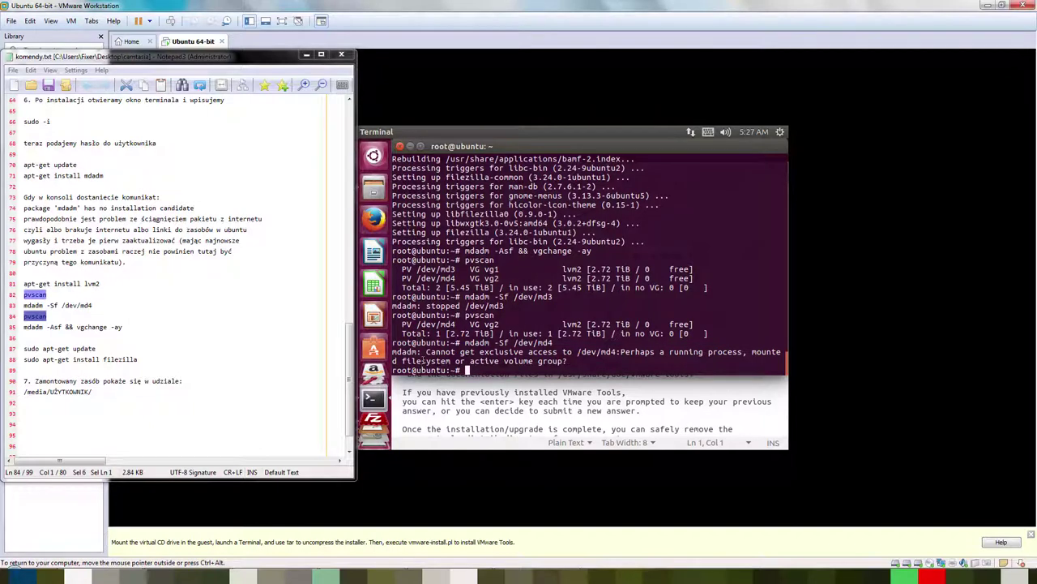
{"action": "type", "text": "y"}
{"action": "key", "text": "Return"}
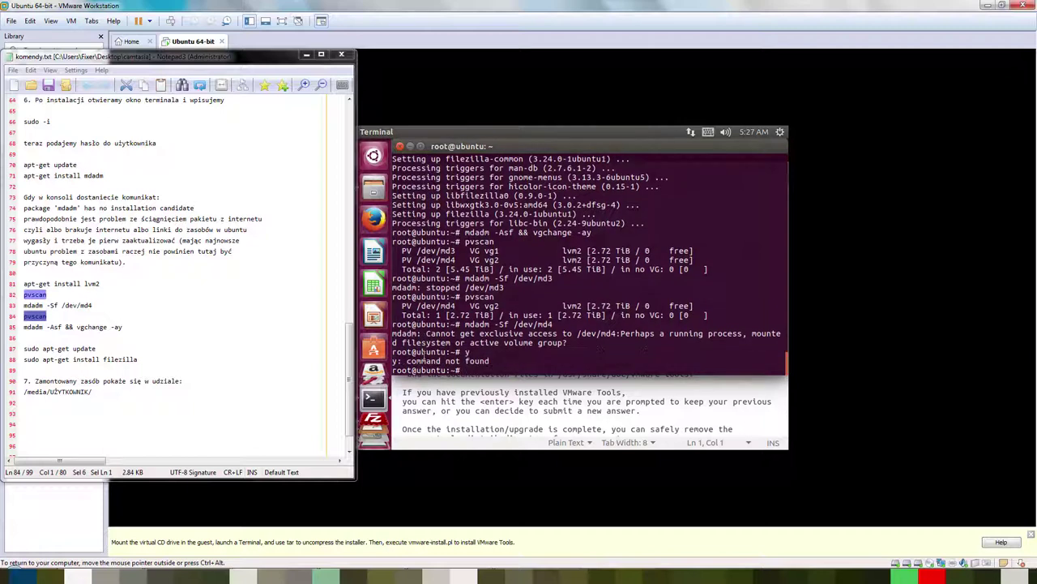
Step: Rerun 'mdadm -Asf && vgchange -ay' to reassemble the arrays
{"action": "left_click", "coordinate": [124, 326]}
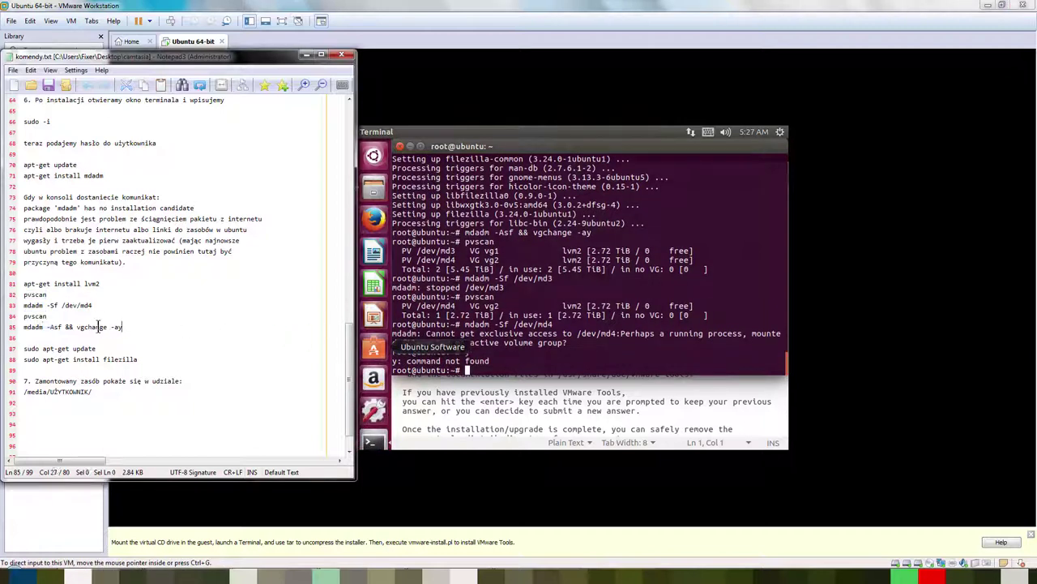
{"action": "left_click_drag", "start_coordinate": [123, 326], "coordinate": [24, 327]}
{"action": "right_click", "coordinate": [473, 369]}
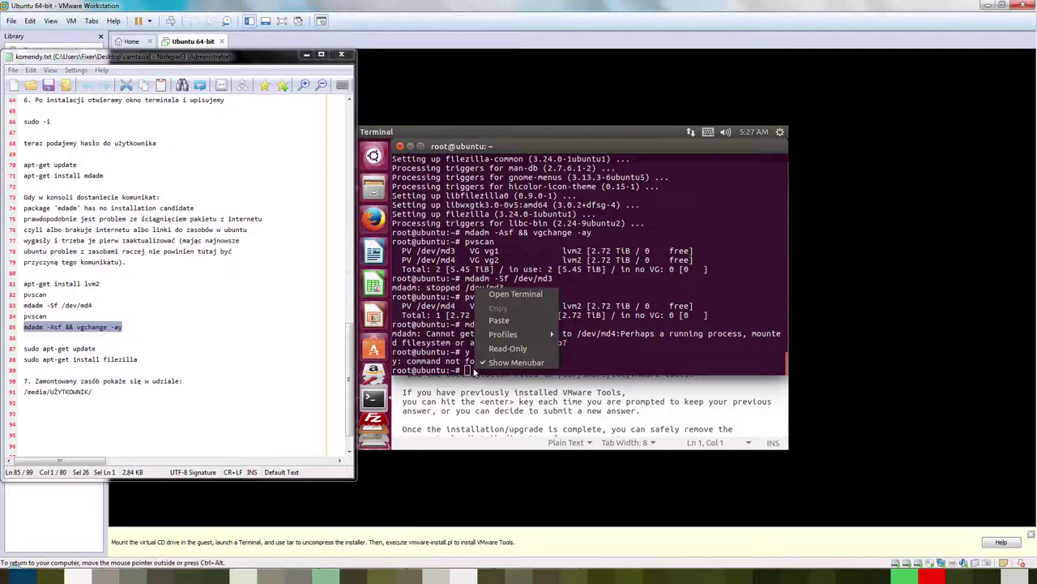
{"action": "left_click", "coordinate": [492, 321]}
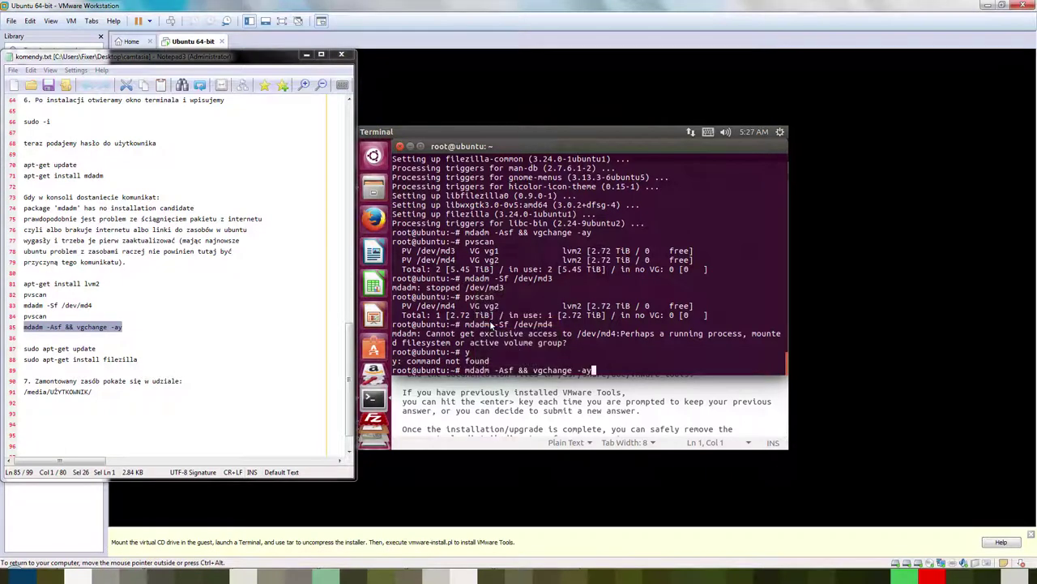
{"action": "key", "text": "Return"}
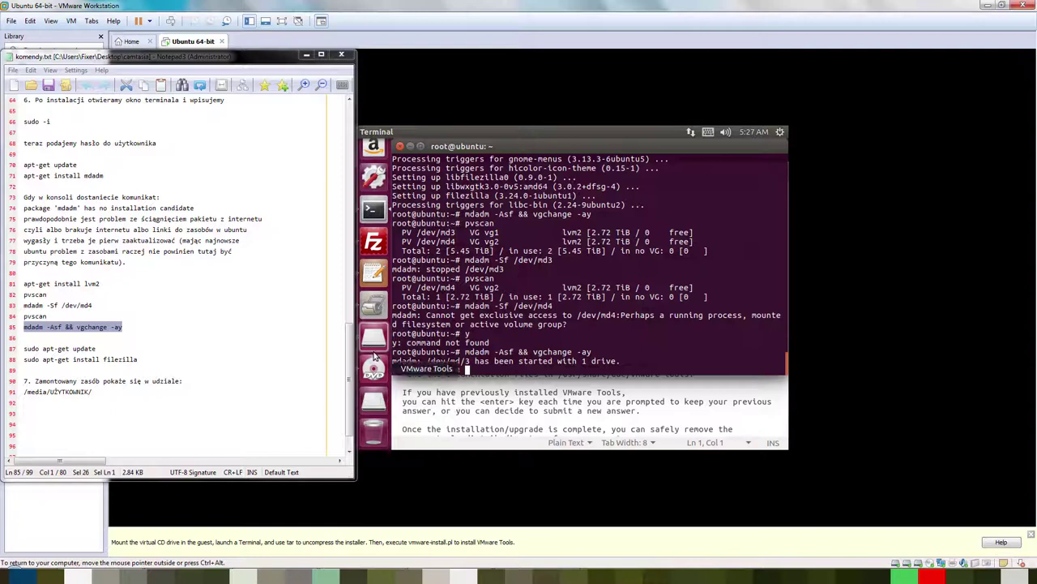
Step: Browse the 1.42.6-5592 and other mounted volumes, then return to the terminal
{"action": "left_click", "coordinate": [374, 337]}
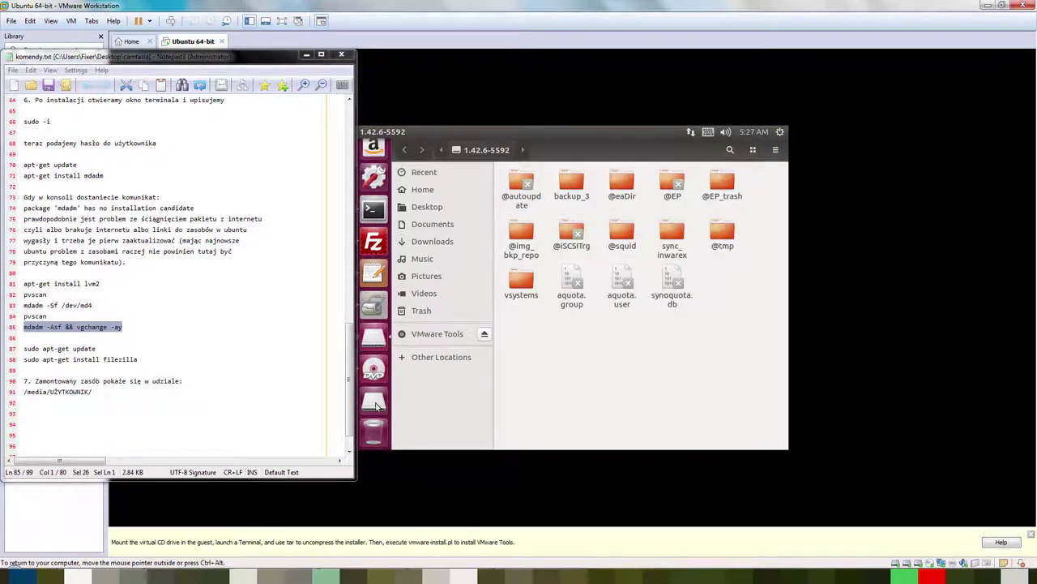
{"action": "left_click", "coordinate": [374, 404]}
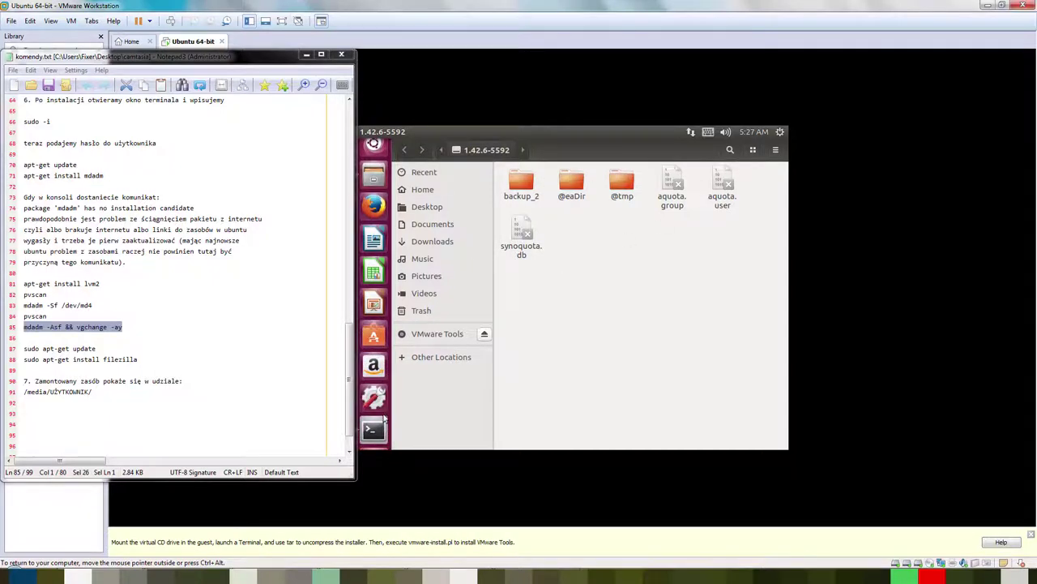
{"action": "left_click", "coordinate": [374, 397]}
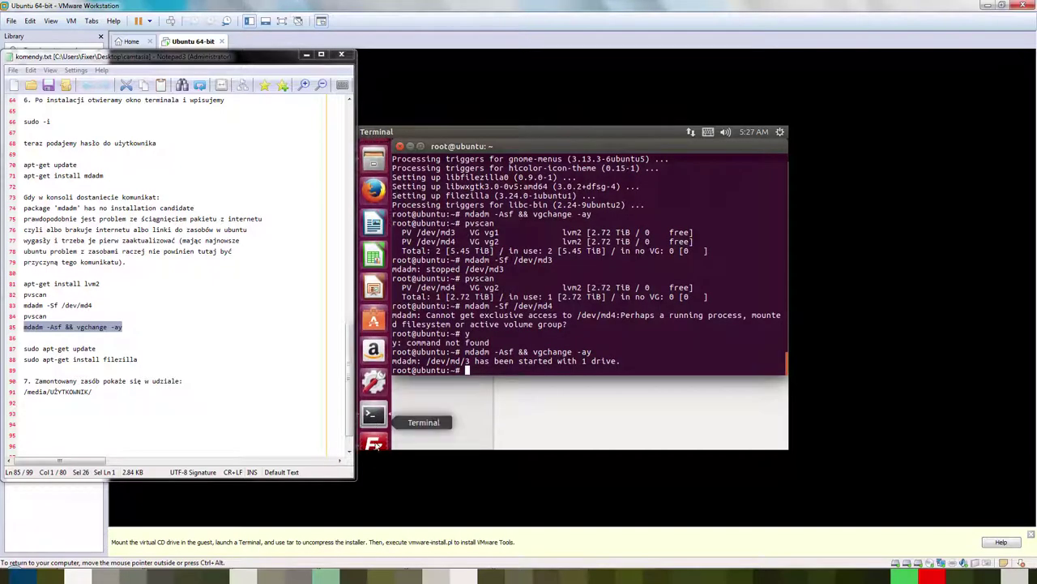
Step: Quit the Text Editor and VMware Tools disc windows from the launcher, then reopen the disc's quicklist
{"action": "right_click", "coordinate": [375, 379]}
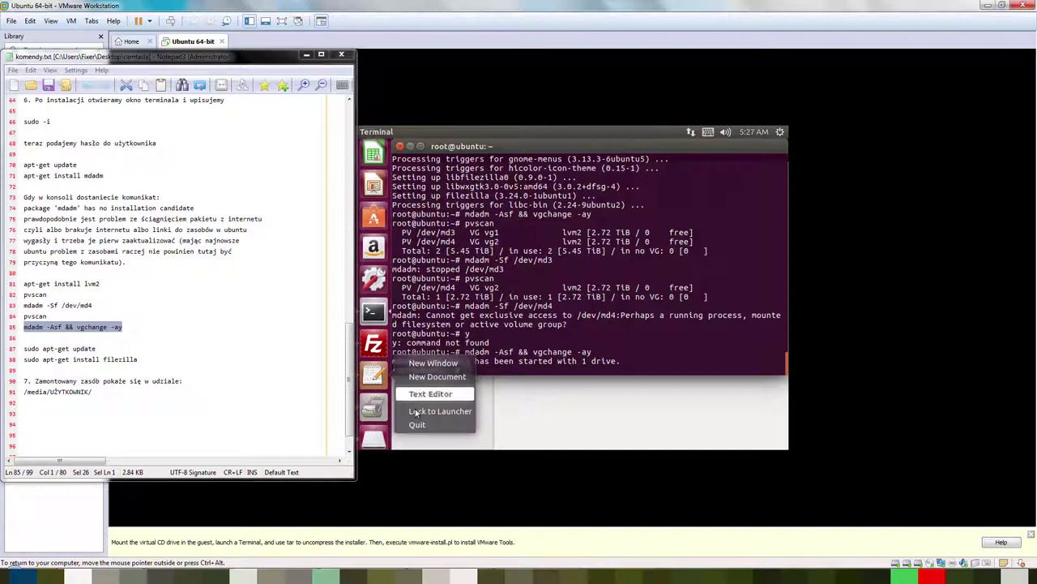
{"action": "left_click", "coordinate": [417, 425]}
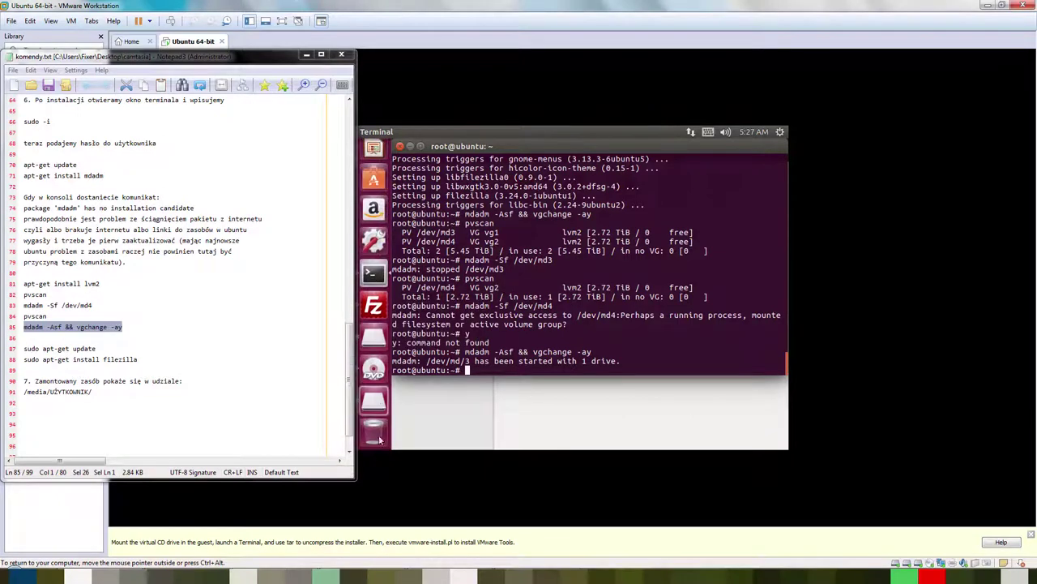
{"action": "right_click", "coordinate": [375, 375]}
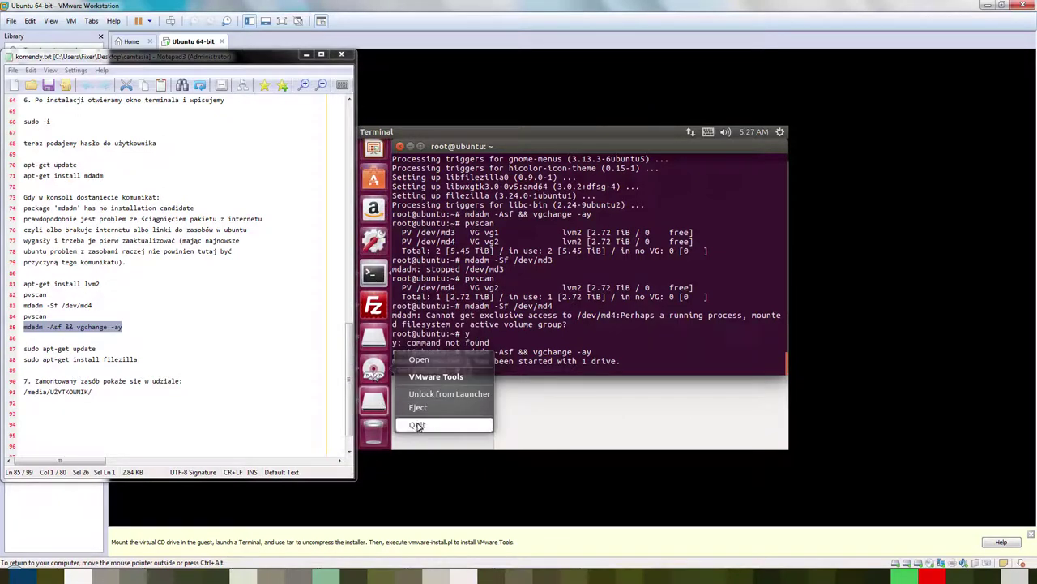
{"action": "left_click", "coordinate": [418, 425]}
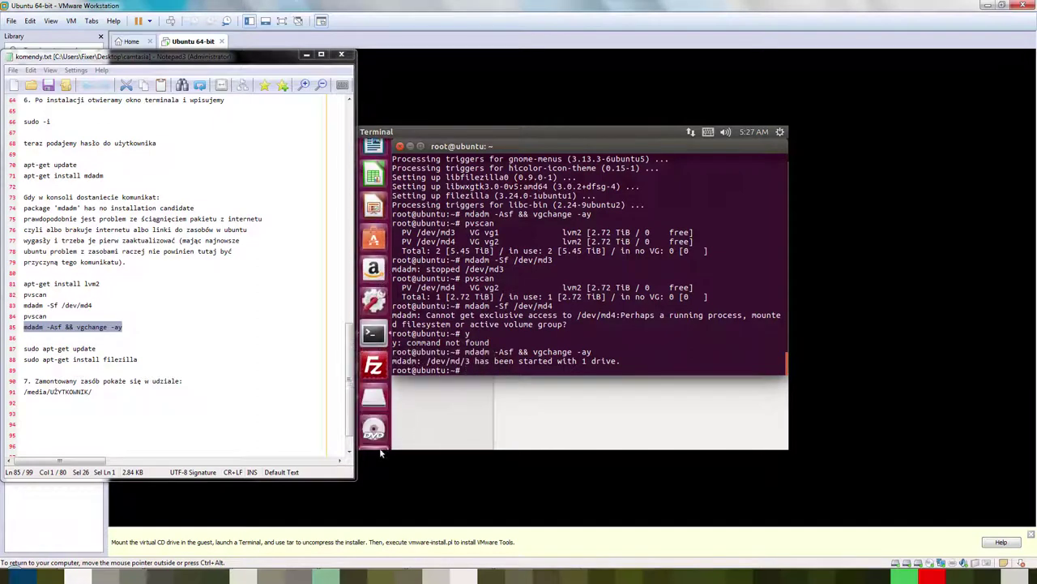
{"action": "right_click", "coordinate": [375, 371]}
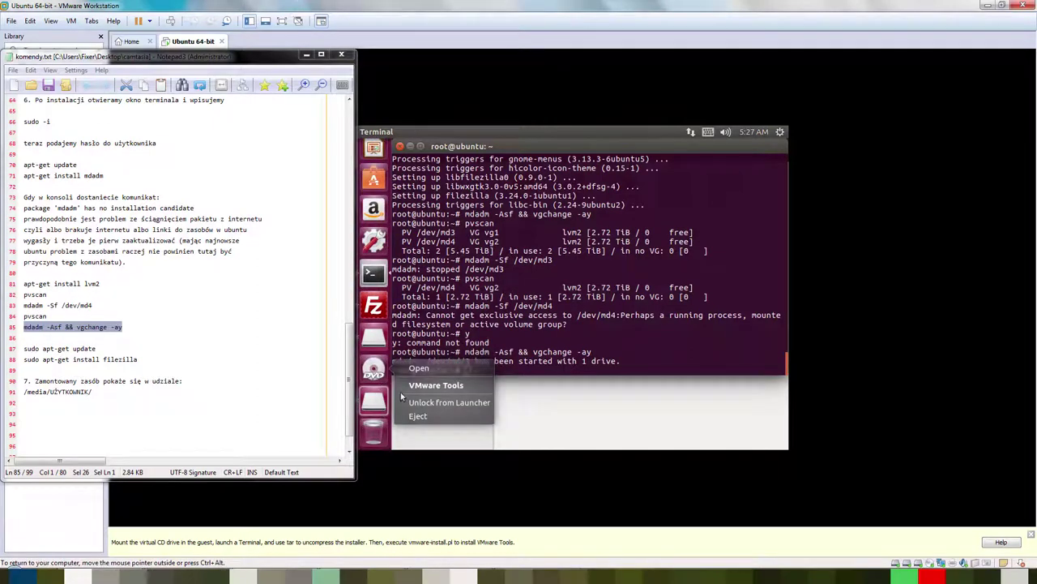
Step: Choose VM > Reinstall VMware Tools… to start the reinstall
{"action": "left_click", "coordinate": [375, 320]}
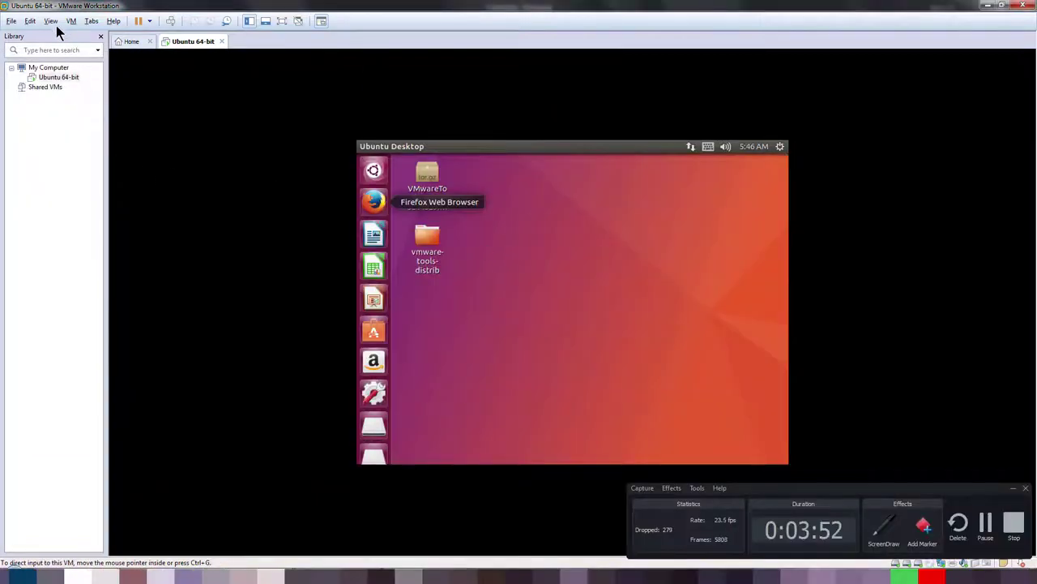
{"action": "left_click", "coordinate": [52, 23]}
{"action": "mouse_move", "coordinate": [81, 26]}
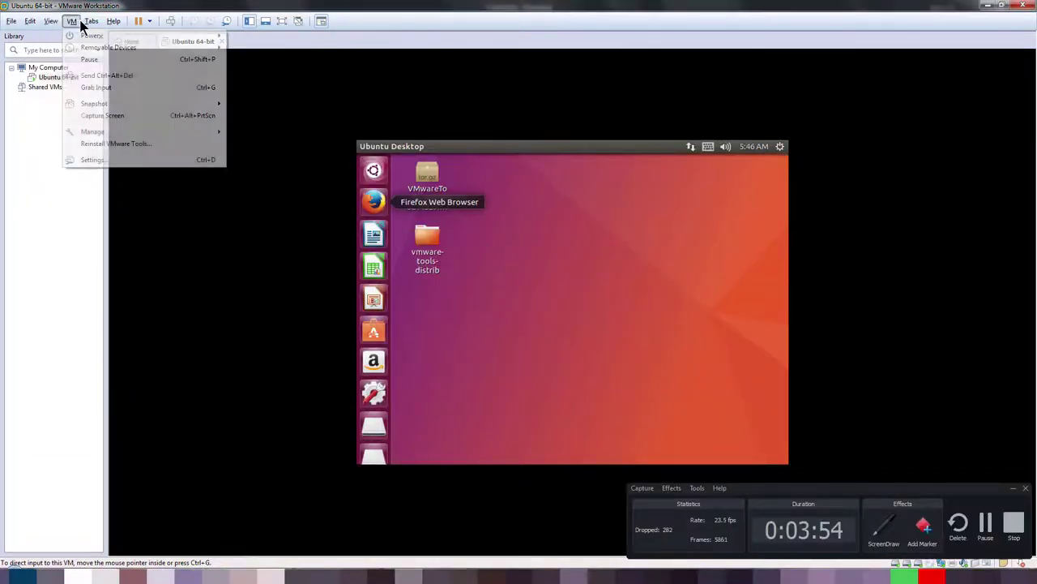
{"action": "left_click", "coordinate": [101, 145]}
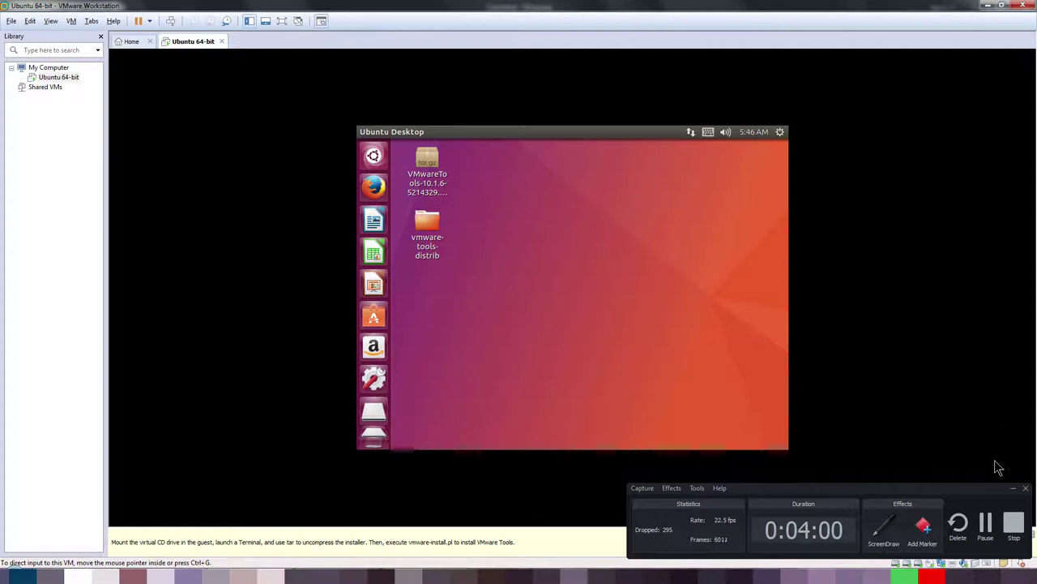
Step: Open Desktop > vmware-tools-distrib in Files and copy vmware-install.pl
{"action": "left_click", "coordinate": [1013, 488]}
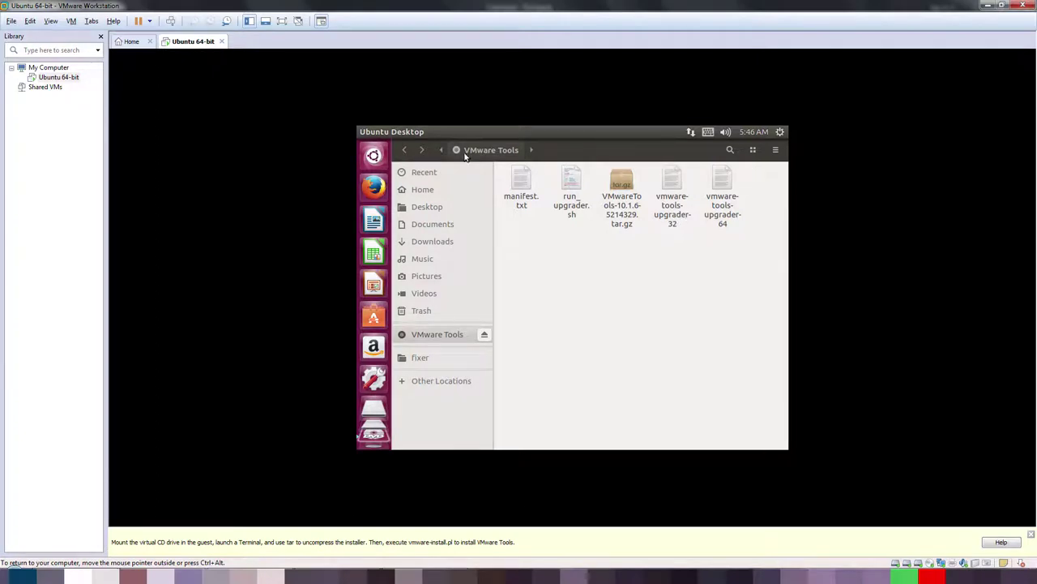
{"action": "left_click", "coordinate": [436, 208]}
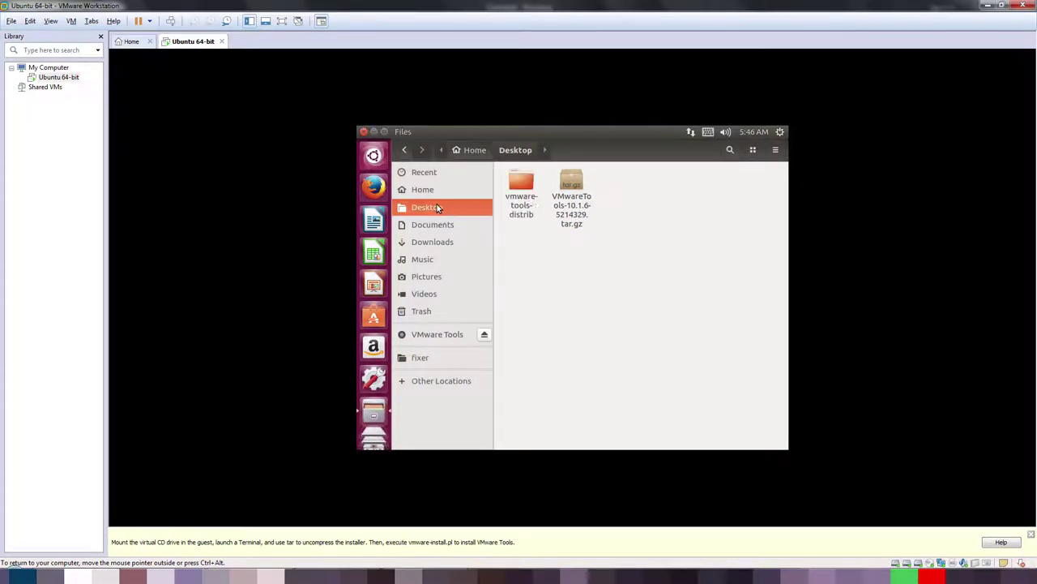
{"action": "double_click", "coordinate": [533, 198]}
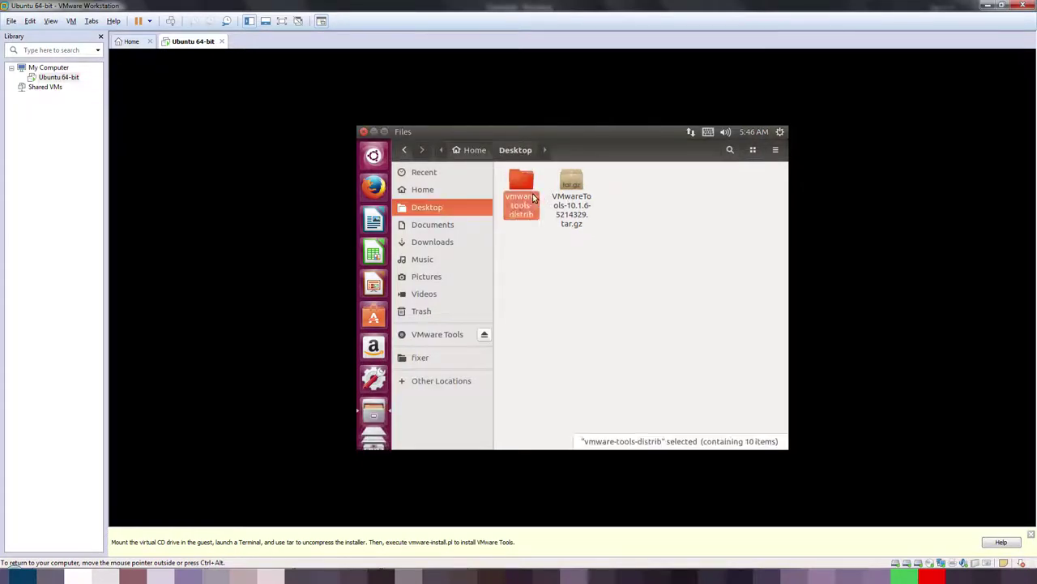
{"action": "left_click", "coordinate": [724, 227]}
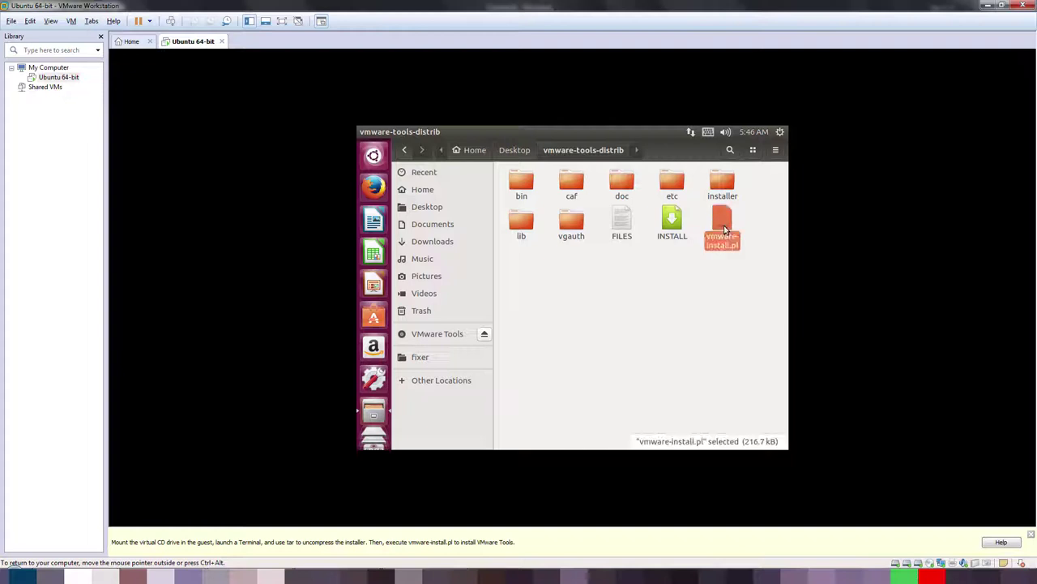
{"action": "right_click", "coordinate": [725, 230]}
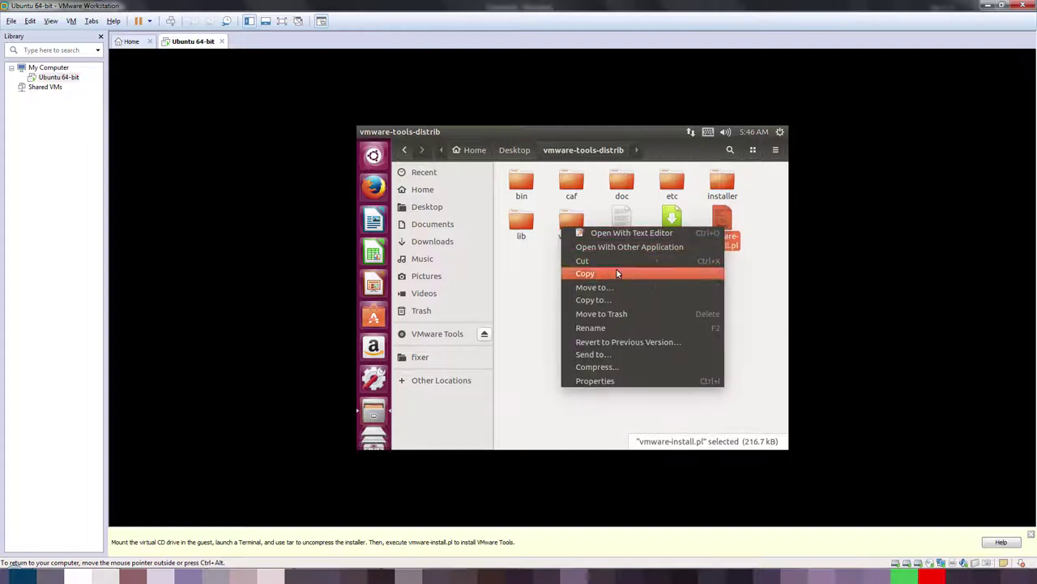
{"action": "left_click", "coordinate": [577, 247]}
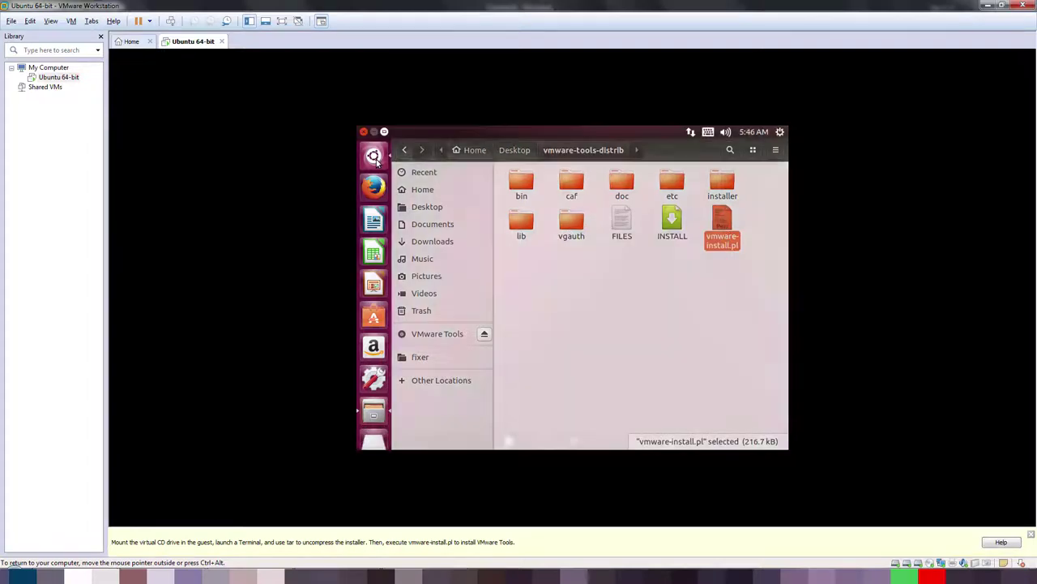
{"action": "left_click", "coordinate": [375, 156]}
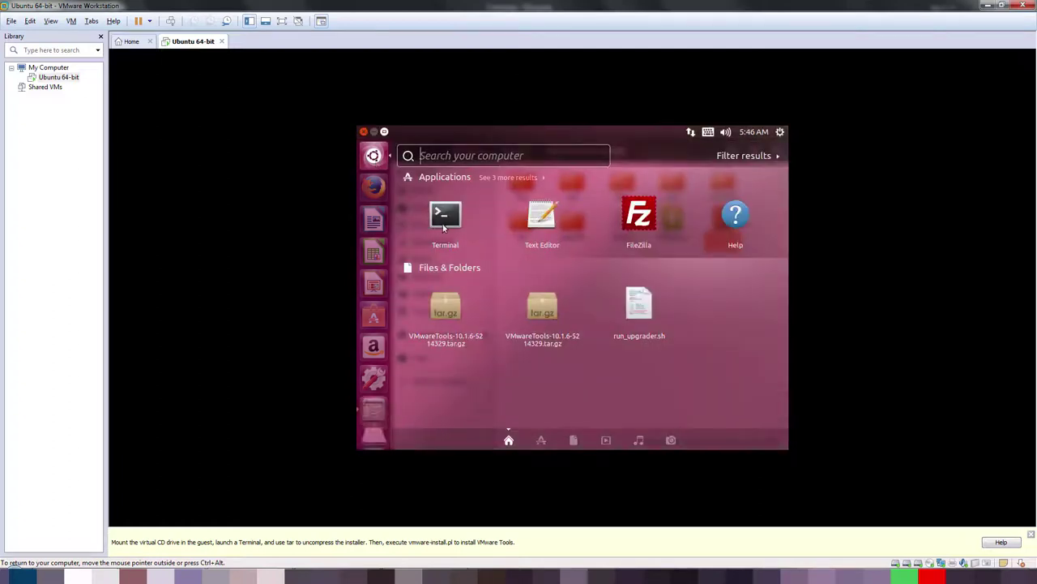
Step: In a new Terminal, run sudo with the pasted vmware-install.pl path, enter the password, and accept [yes]
{"action": "left_click", "coordinate": [444, 220]}
{"action": "type", "text": "sudo"}
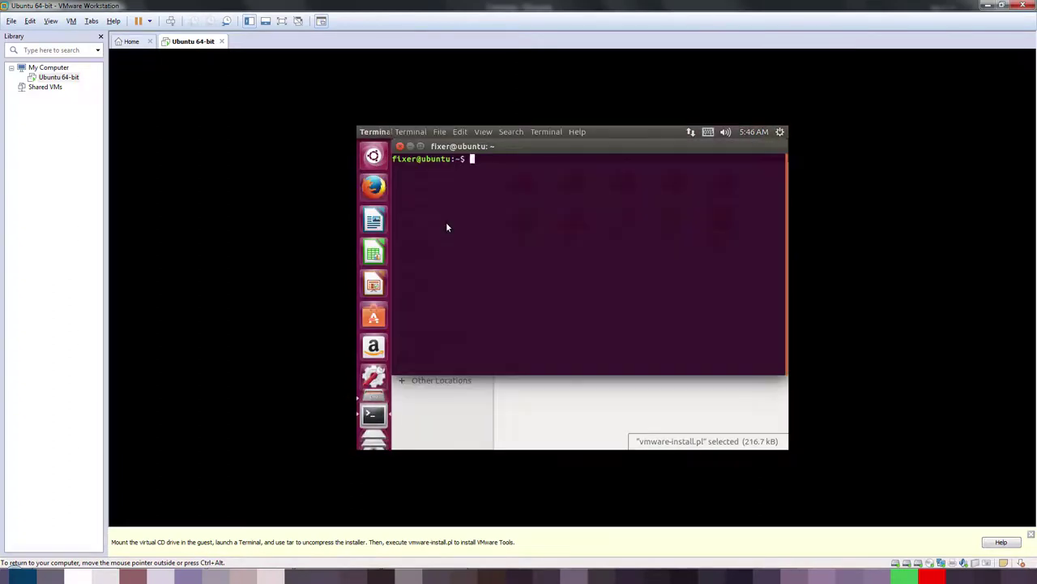
{"action": "right_click", "coordinate": [582, 179]}
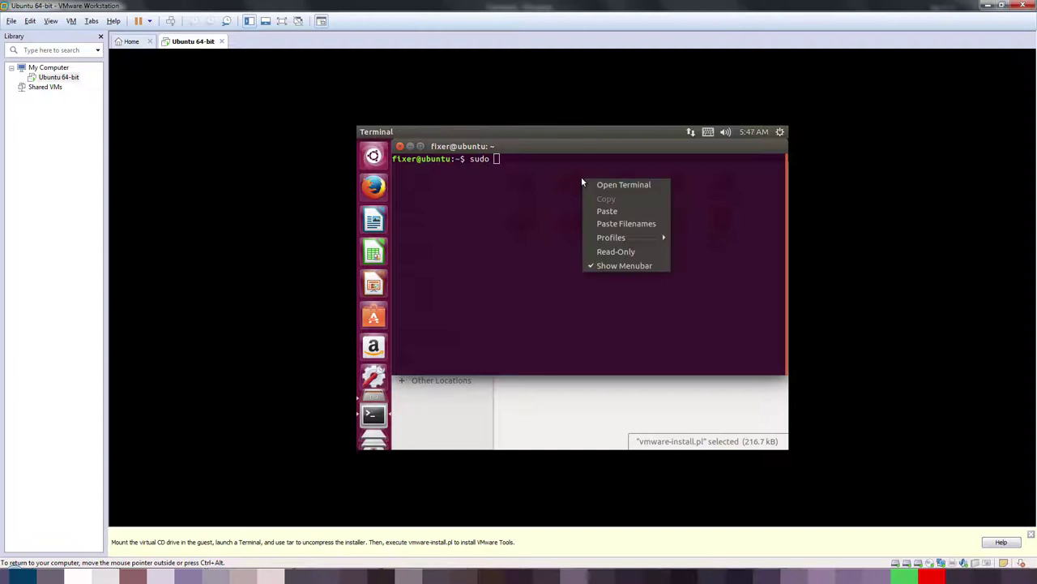
{"action": "left_click", "coordinate": [611, 225]}
{"action": "key", "text": "Return"}
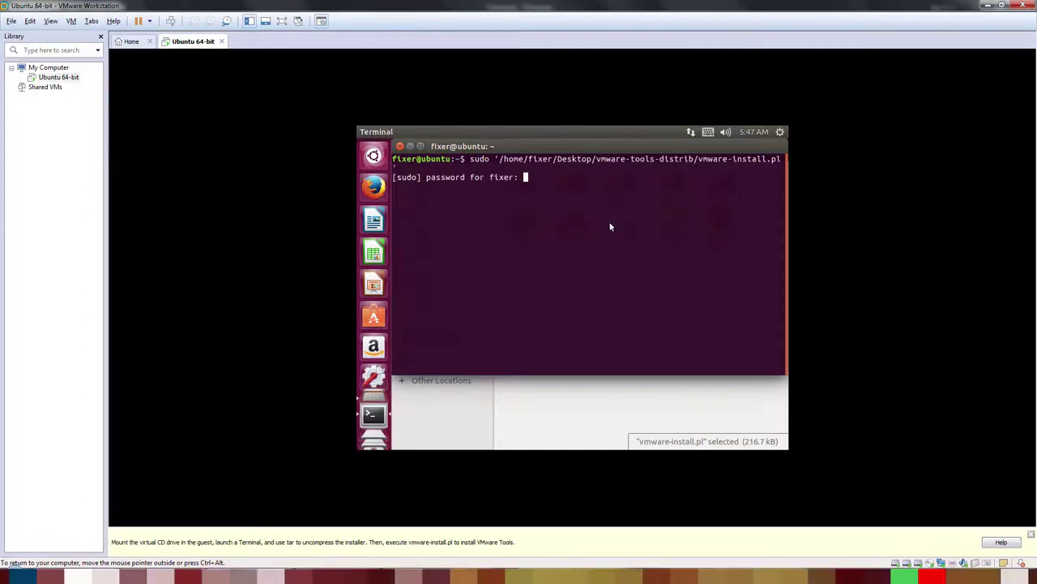
{"action": "key", "text": "Return"}
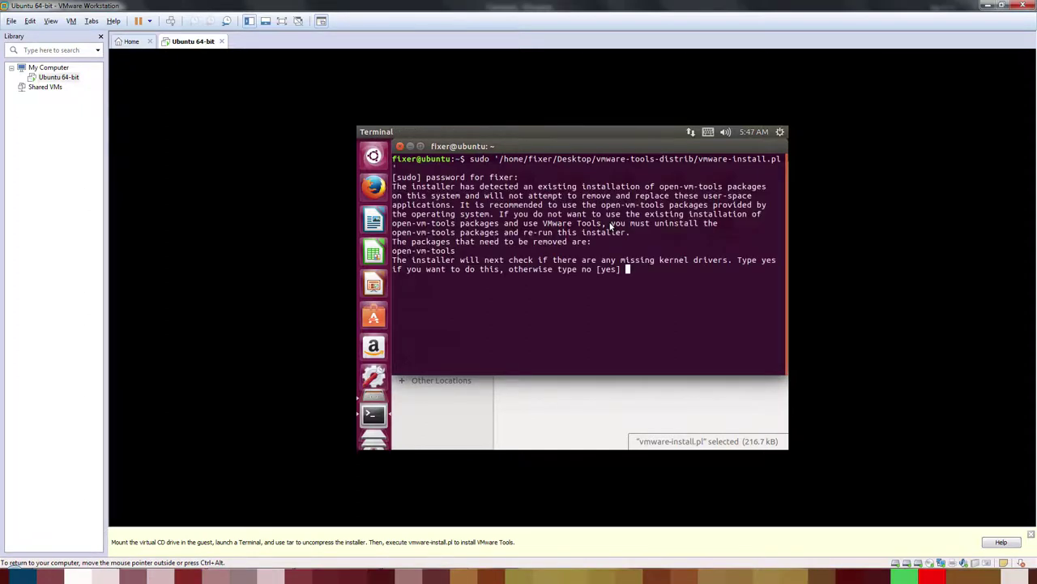
{"action": "key", "text": "Return"}
{"action": "key", "text": "Return"}
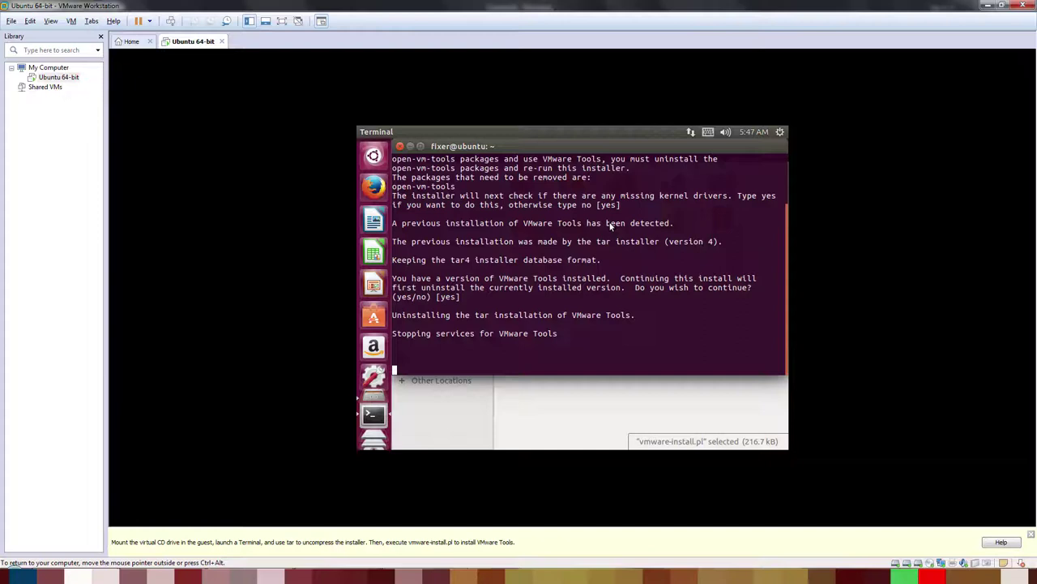
{"action": "left_click", "coordinate": [50, 21]}
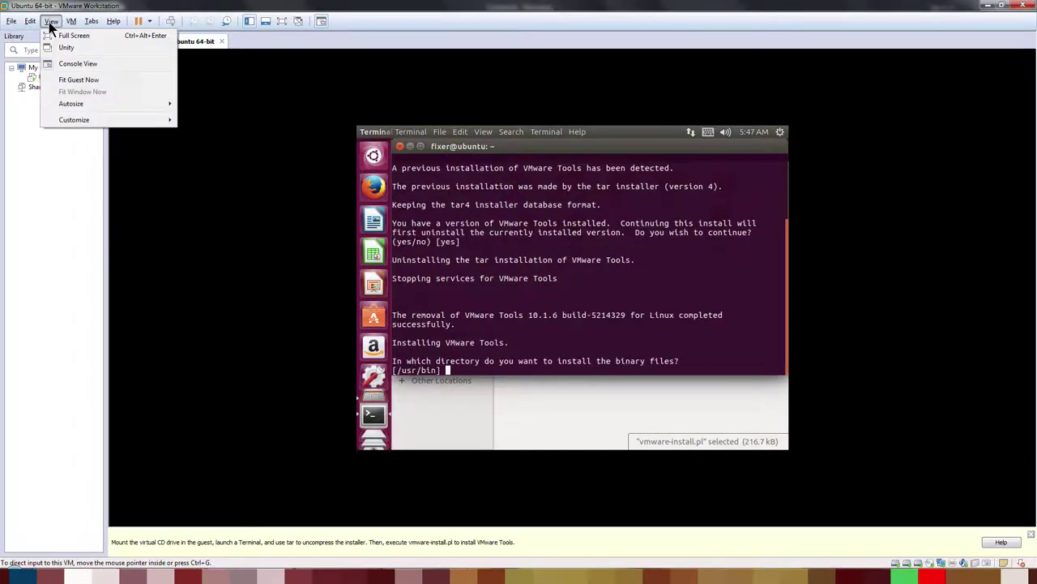
Step: Fit the guest display to the window and accept the installer defaults, overwriting vmhgfs-fuse
{"action": "mouse_move", "coordinate": [30, 23]}
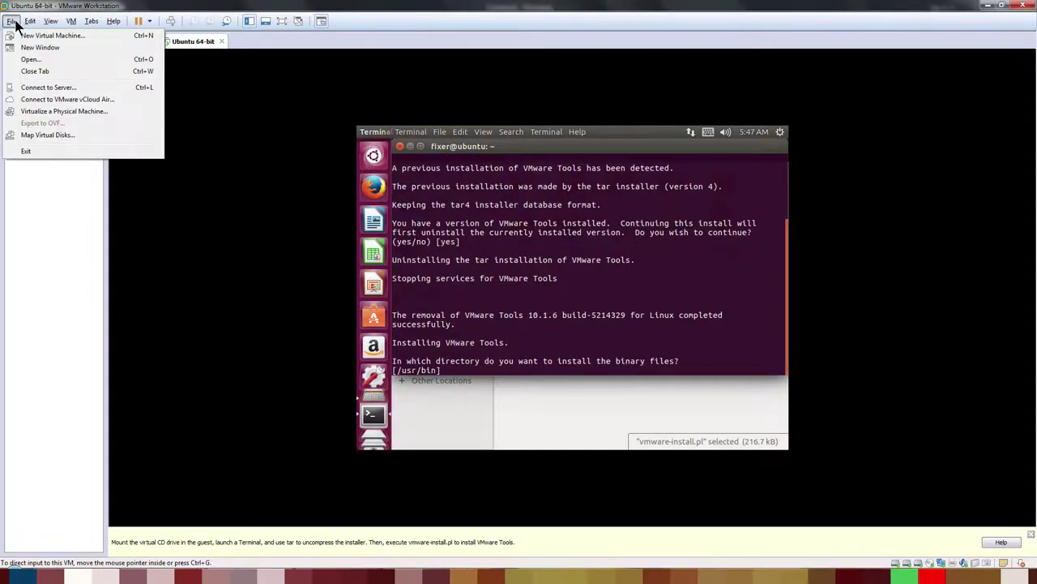
{"action": "left_click", "coordinate": [82, 83]}
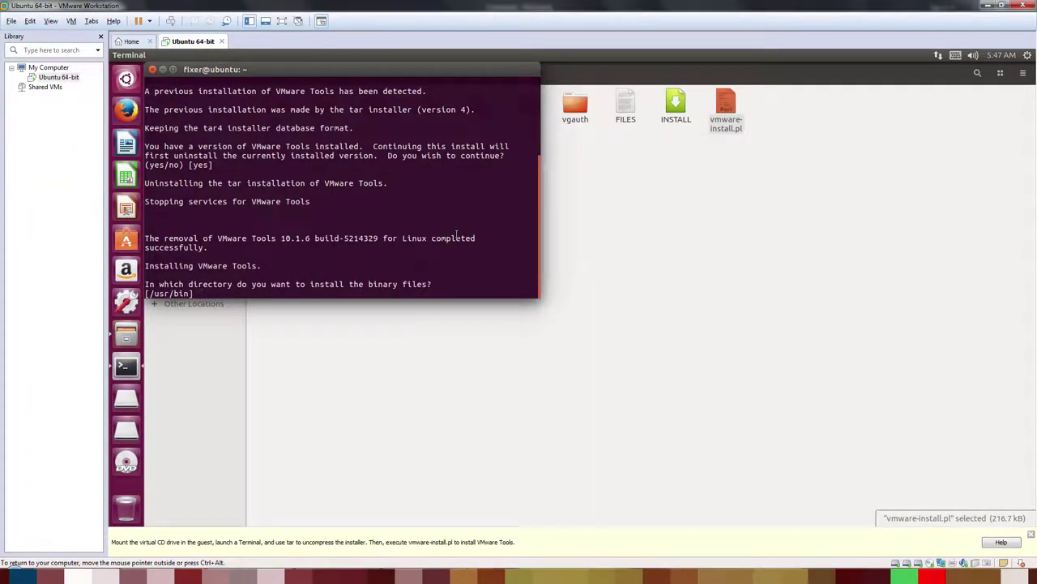
{"action": "key", "text": "Return"}
{"action": "key", "text": "Return"}
{"action": "key", "text": "Return"}
{"action": "key", "text": "Return"}
{"action": "key", "text": "Return"}
{"action": "key", "text": "Return"}
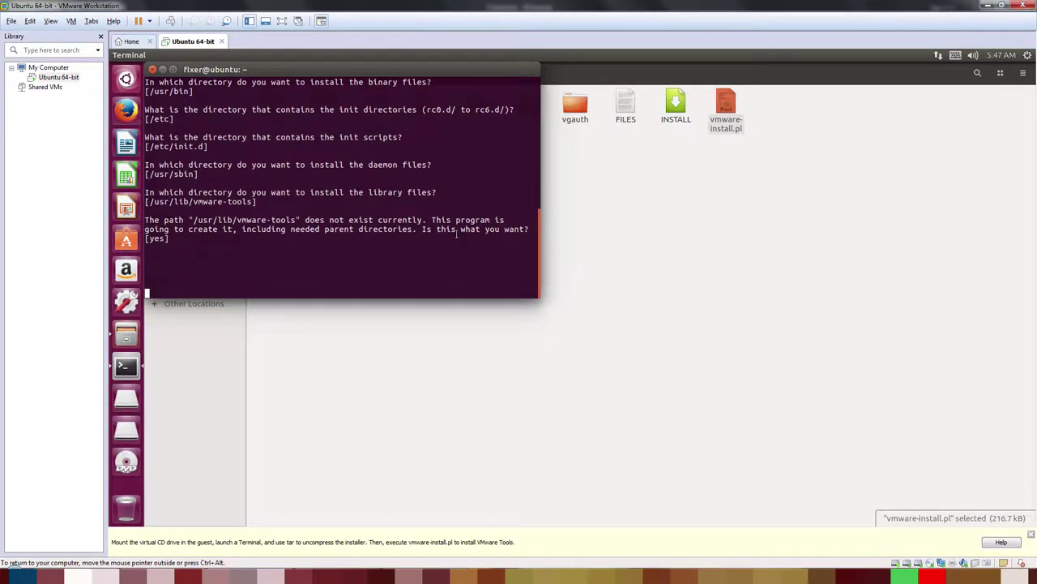
{"action": "key", "text": "Return"}
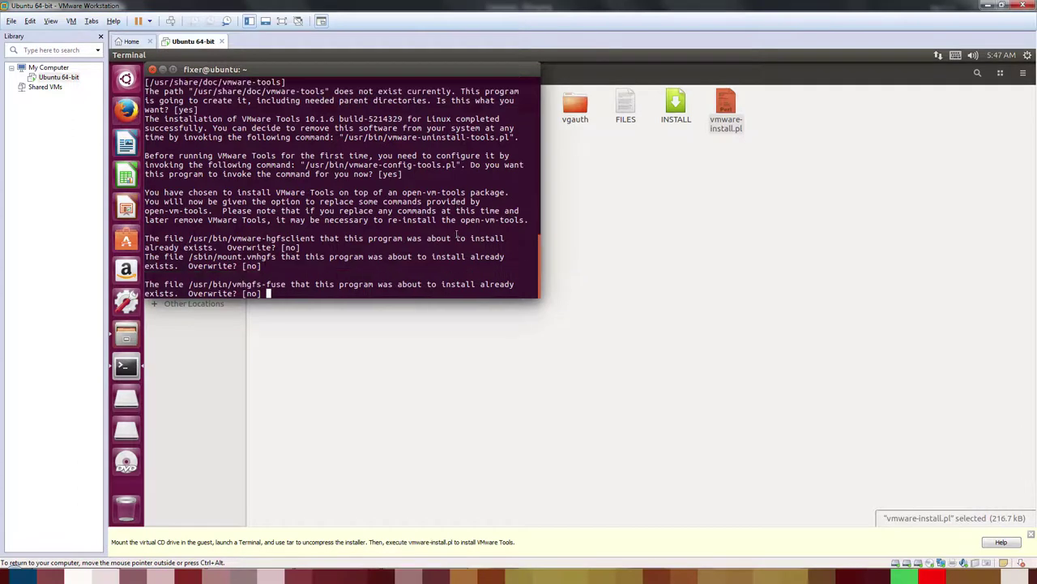
{"action": "type", "text": "y"}
{"action": "key", "text": "Return"}
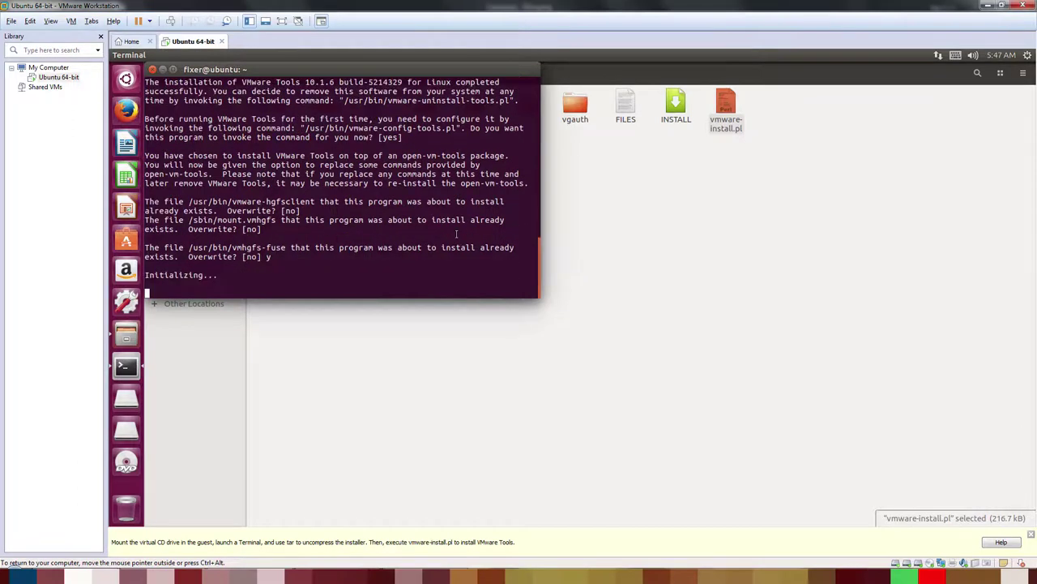
Step: Enable Host-Guest Filesystem and automatic kernel modules, finish VMware Tools 10.1.6 setup, and close the terminal
{"action": "key", "text": "Return"}
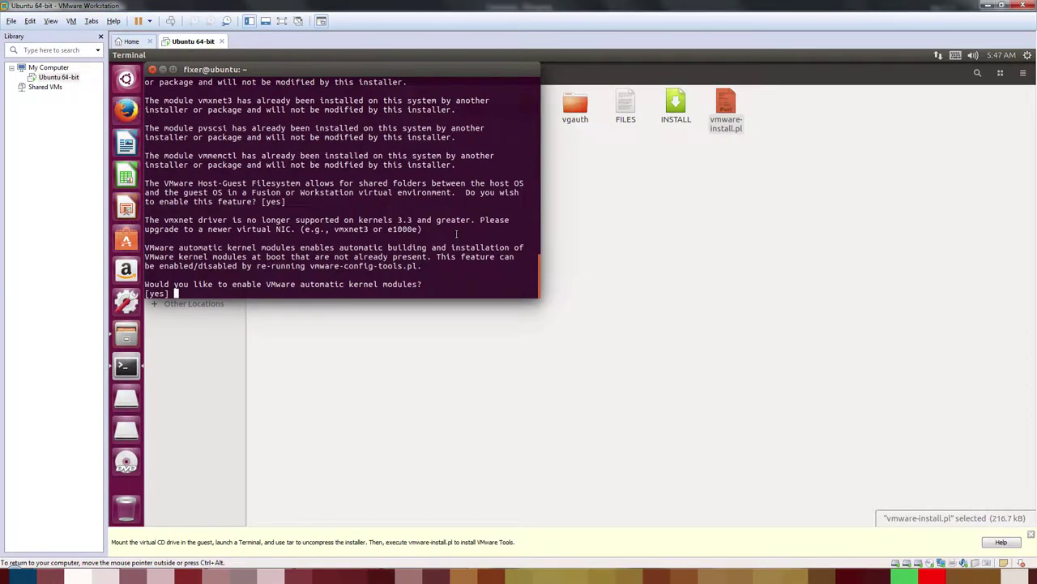
{"action": "key", "text": "Return"}
{"action": "key", "text": "Return"}
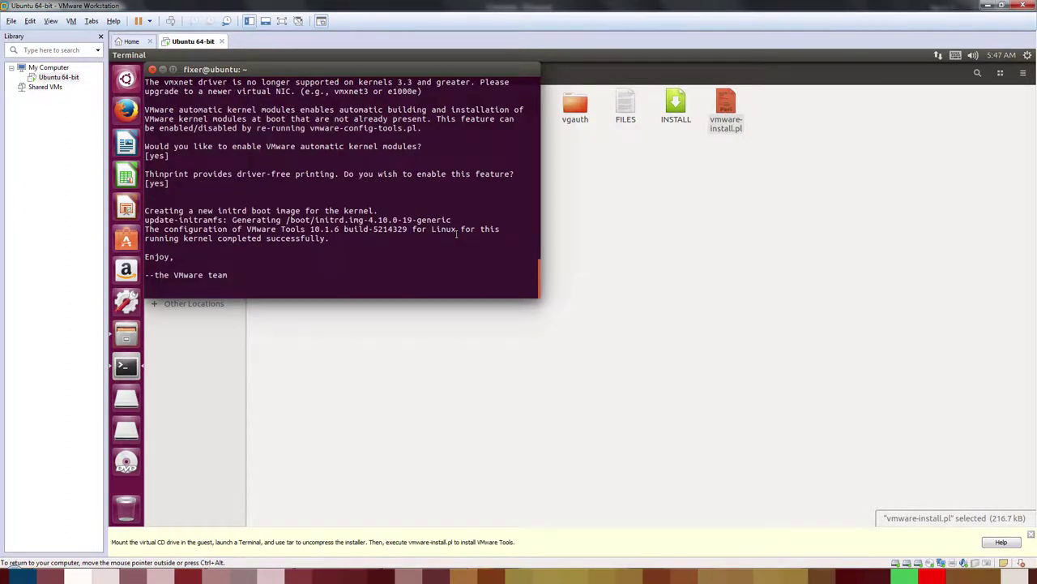
{"action": "key", "text": "Return"}
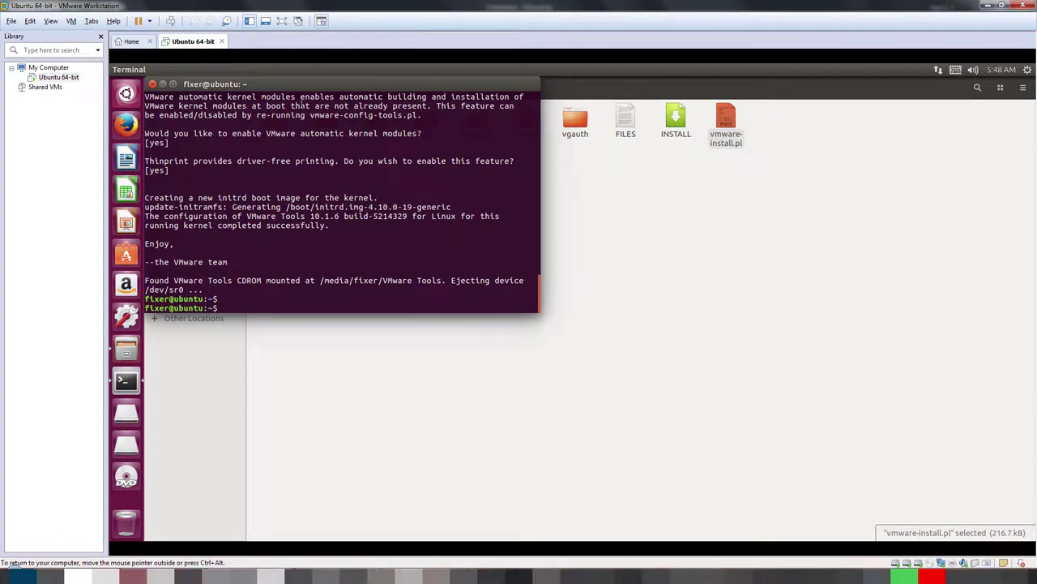
{"action": "left_click", "coordinate": [152, 83]}
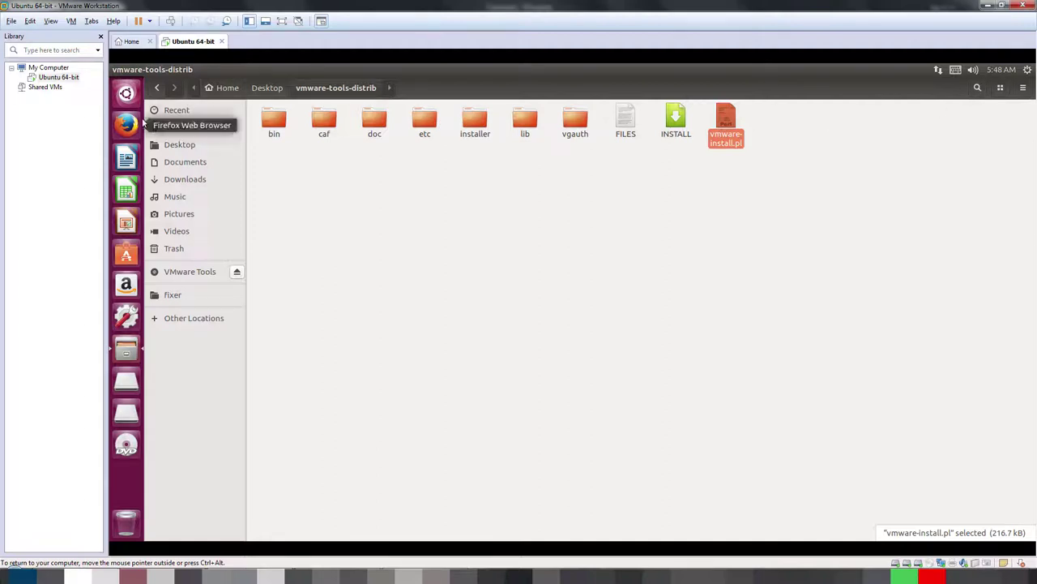
Step: Quit Files, permanently delete the VMware Tools archive and vmware-tools-distrib folder, and preview FileZilla in the Dash
{"action": "right_click", "coordinate": [123, 348]}
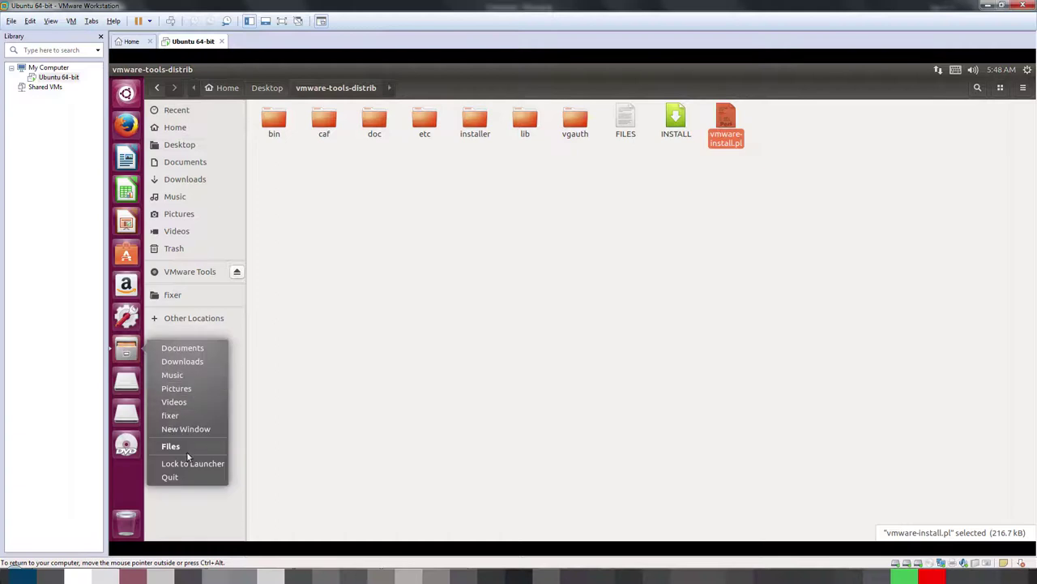
{"action": "left_click", "coordinate": [184, 478]}
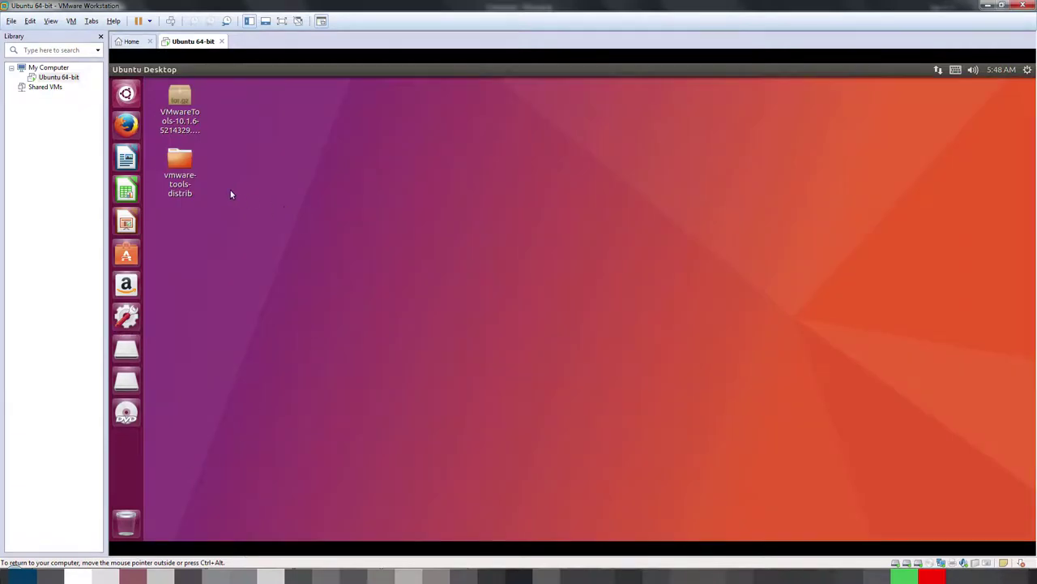
{"action": "left_click_drag", "start_coordinate": [218, 210], "coordinate": [183, 123]}
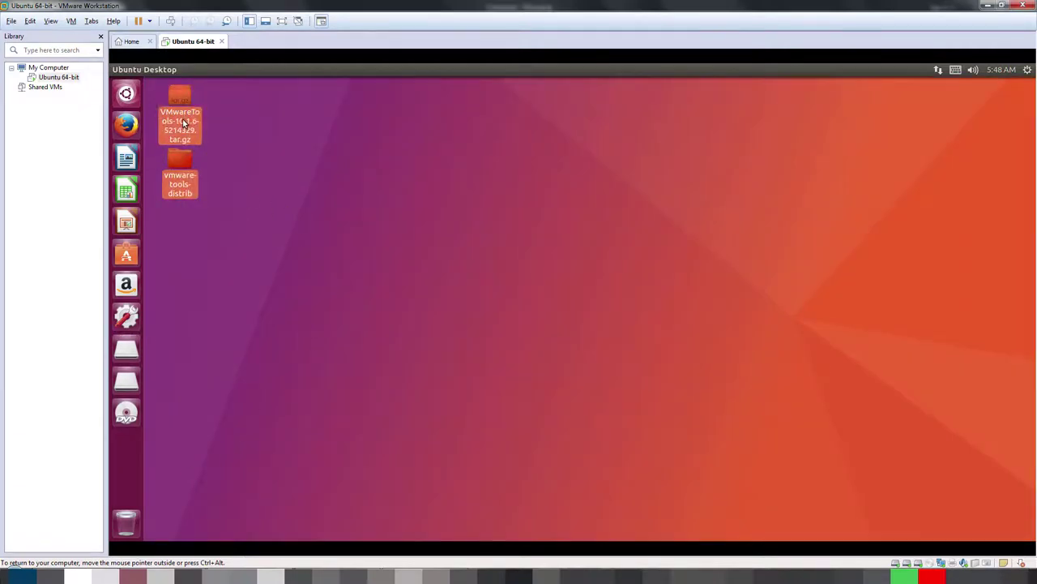
{"action": "key", "text": "shift+Delete"}
{"action": "left_click", "coordinate": [683, 341]}
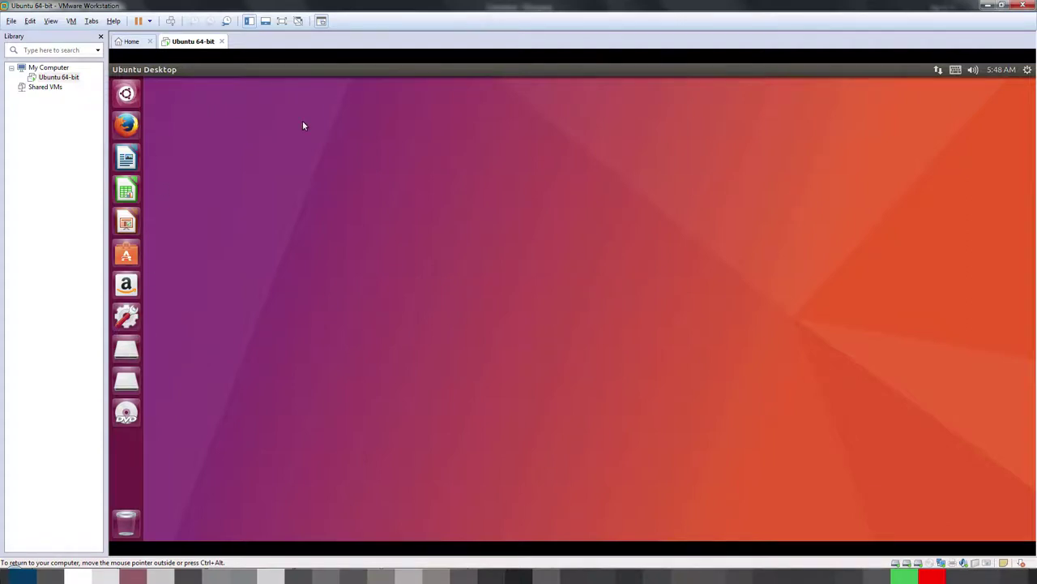
{"action": "key", "text": "super"}
{"action": "right_click", "coordinate": [468, 162]}
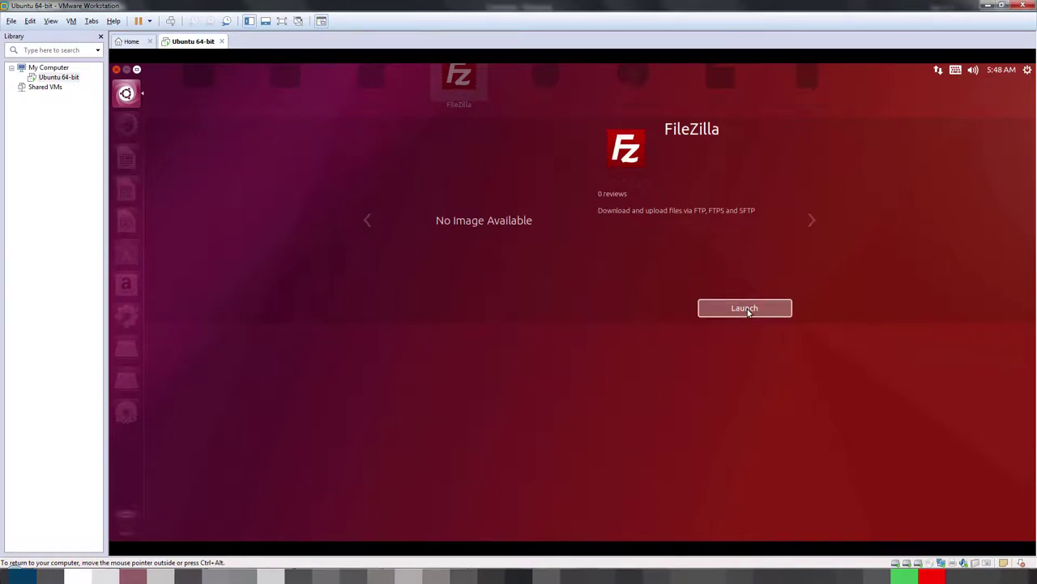
Step: Launch FileZilla, lock it to the launcher, and maximize its window
{"action": "left_click", "coordinate": [747, 309]}
{"action": "right_click", "coordinate": [125, 348]}
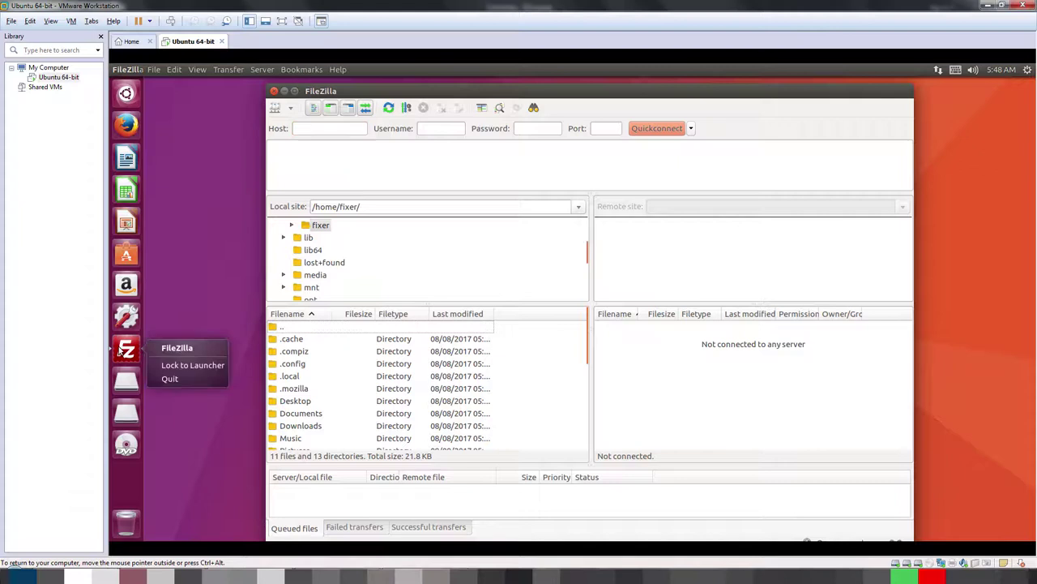
{"action": "left_click", "coordinate": [193, 369]}
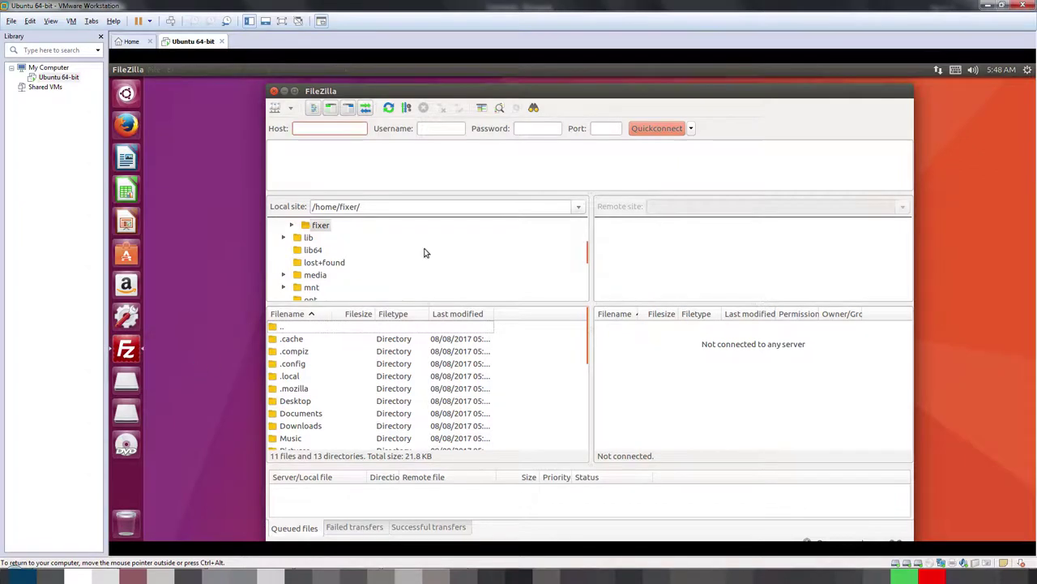
{"action": "double_click", "coordinate": [787, 92]}
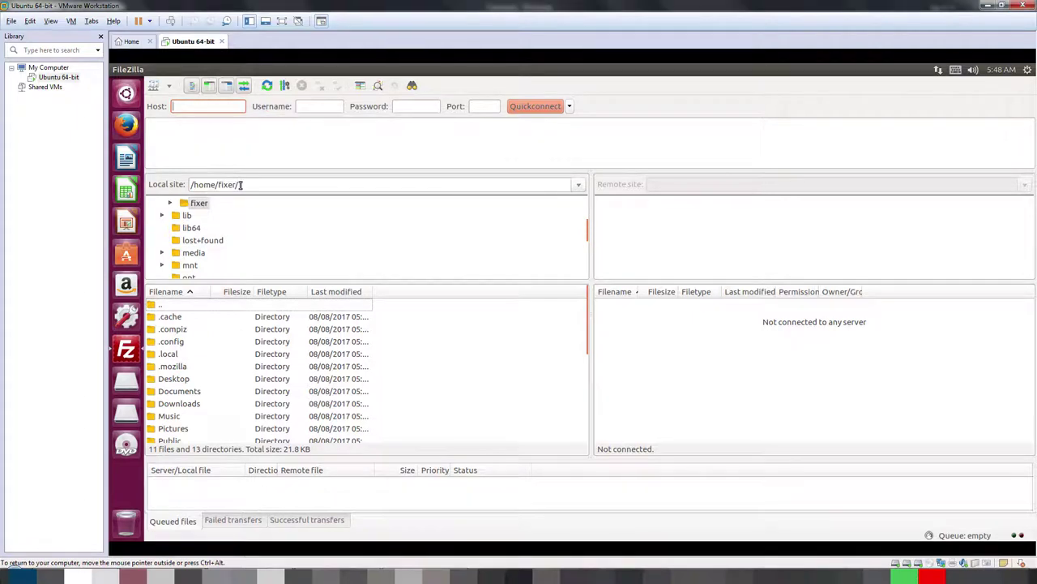
{"action": "left_click", "coordinate": [579, 186]}
{"action": "left_click", "coordinate": [579, 187]}
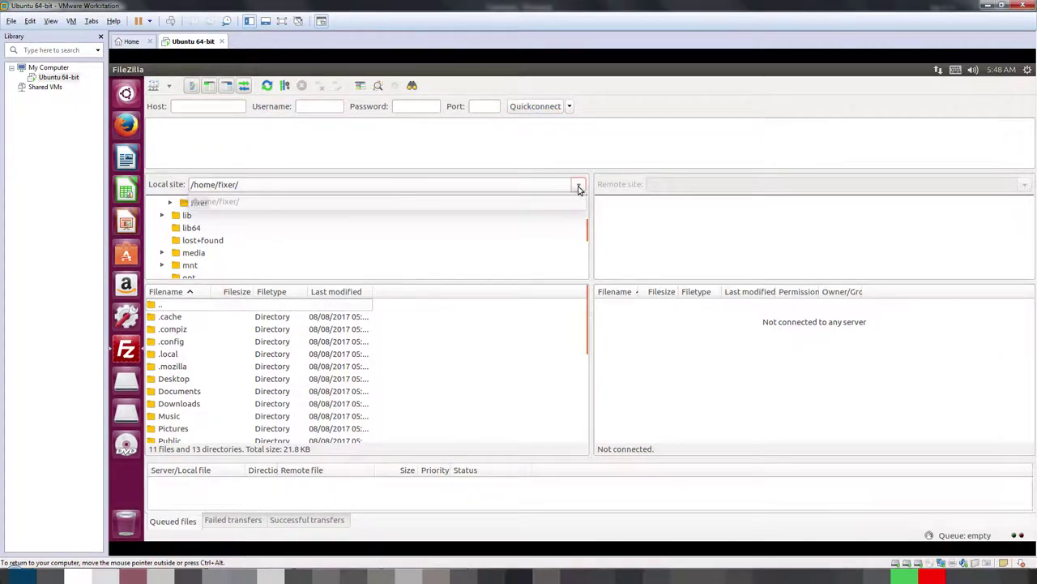
Step: Open the recovered 1.42.6-5592 drive in Files and copy its parent path /media/fixer from Properties
{"action": "left_click", "coordinate": [132, 383]}
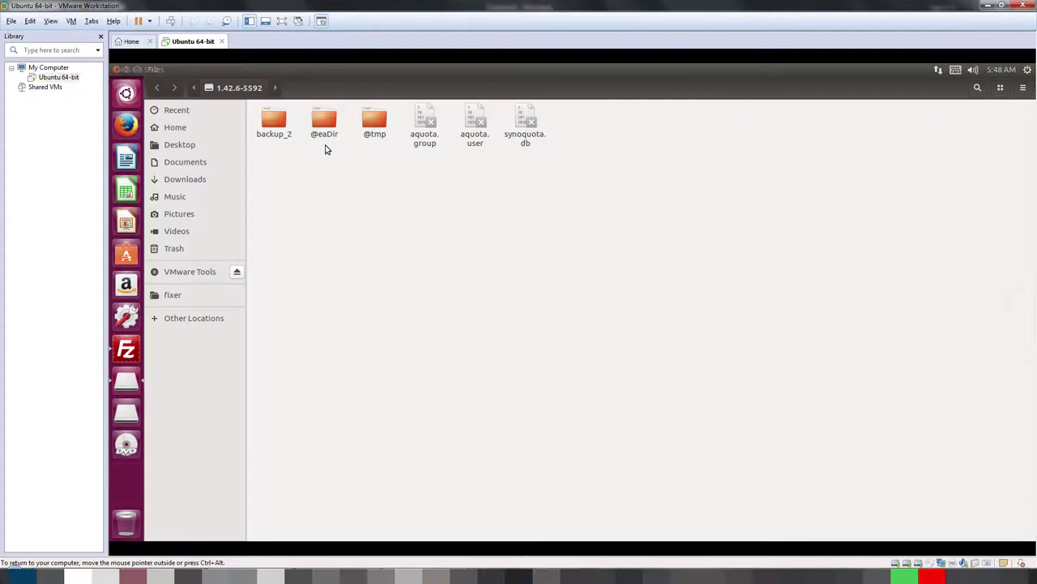
{"action": "double_click", "coordinate": [281, 118]}
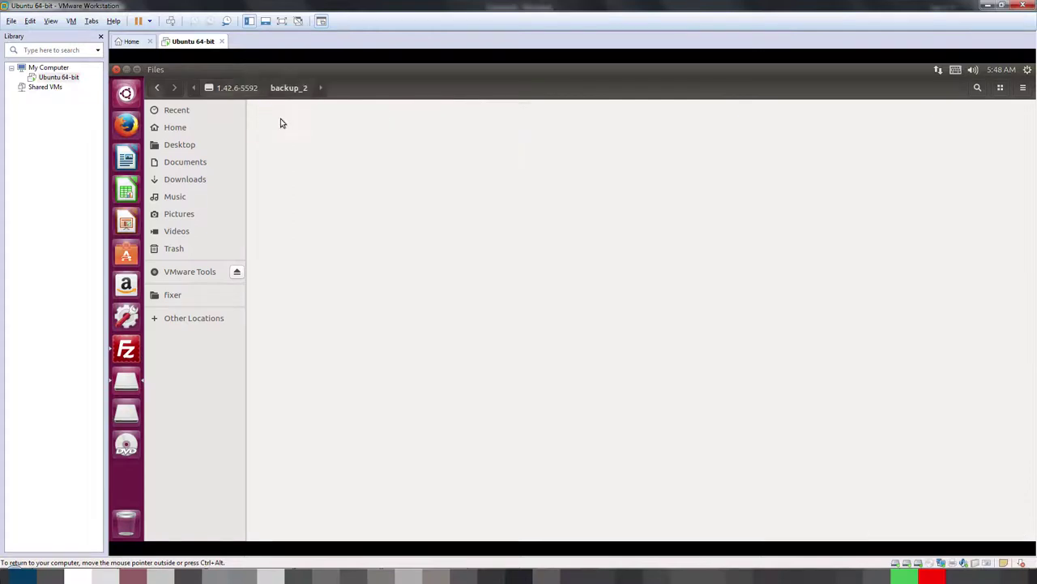
{"action": "left_click", "coordinate": [243, 91]}
{"action": "right_click", "coordinate": [243, 95]}
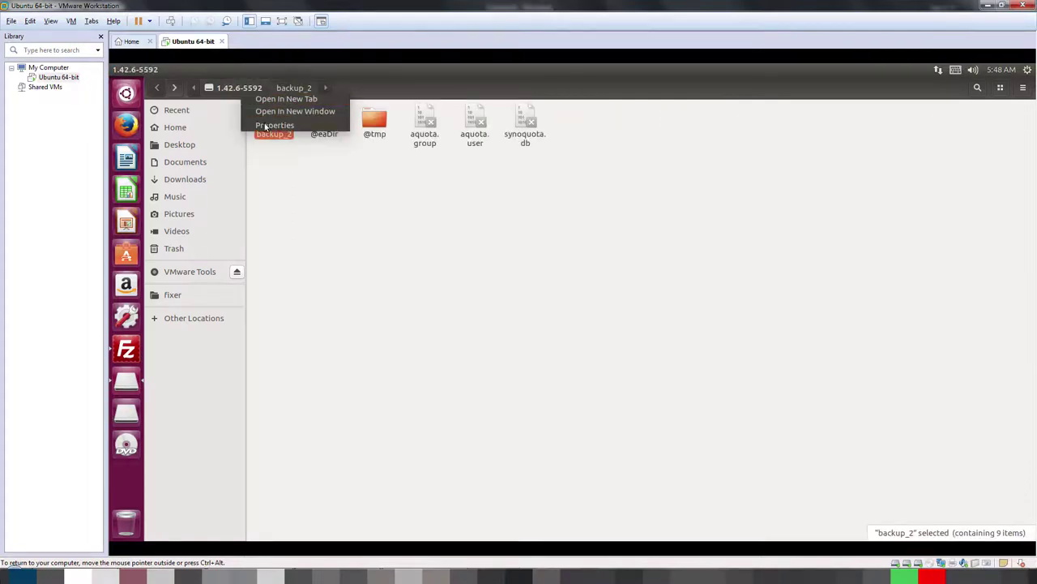
{"action": "left_click", "coordinate": [264, 125]}
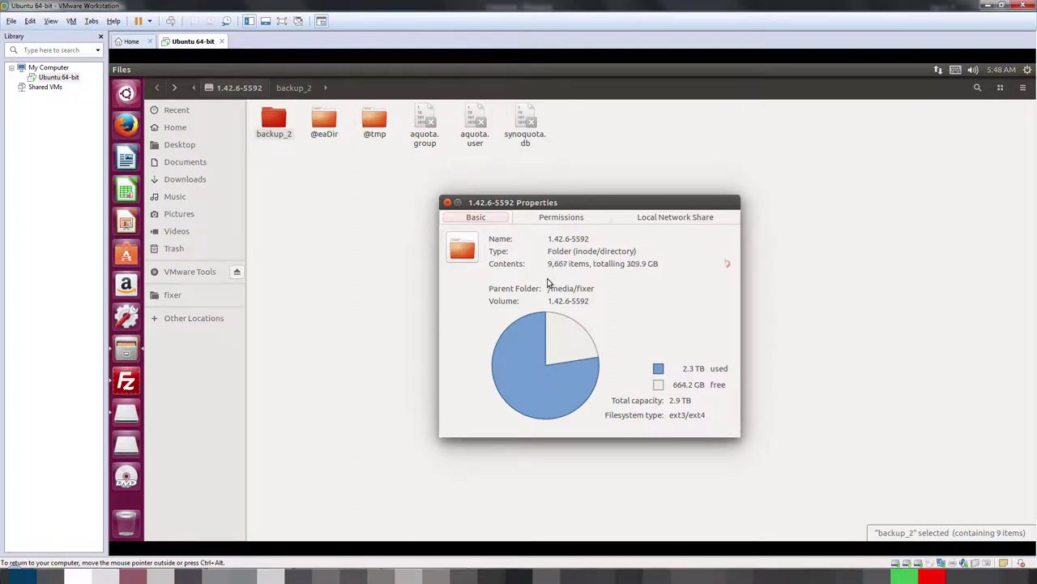
{"action": "left_click", "coordinate": [535, 283]}
{"action": "key", "text": "ctrl+a"}
{"action": "key", "text": "ctrl+c"}
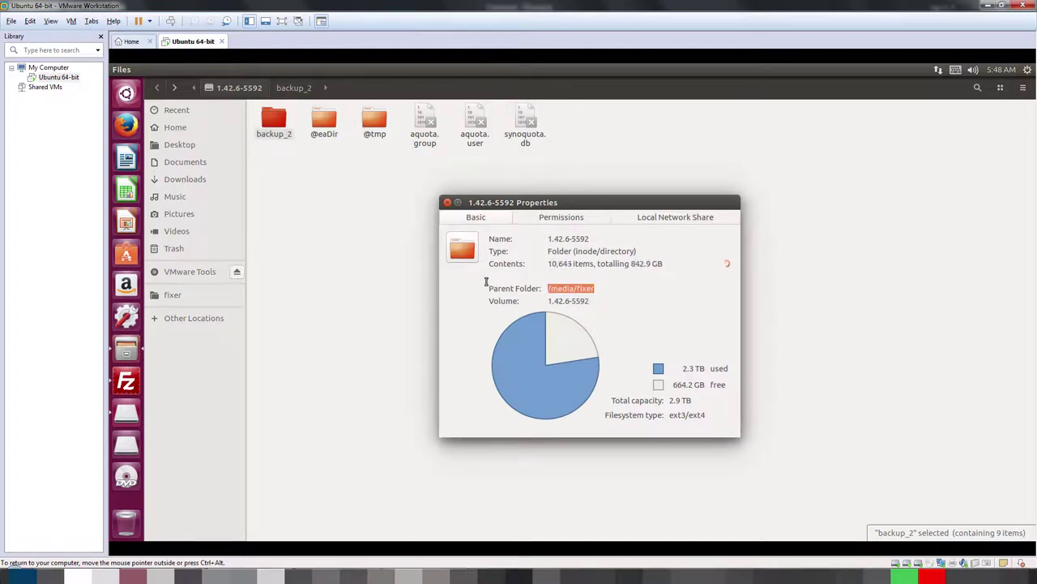
{"action": "left_click", "coordinate": [447, 203]}
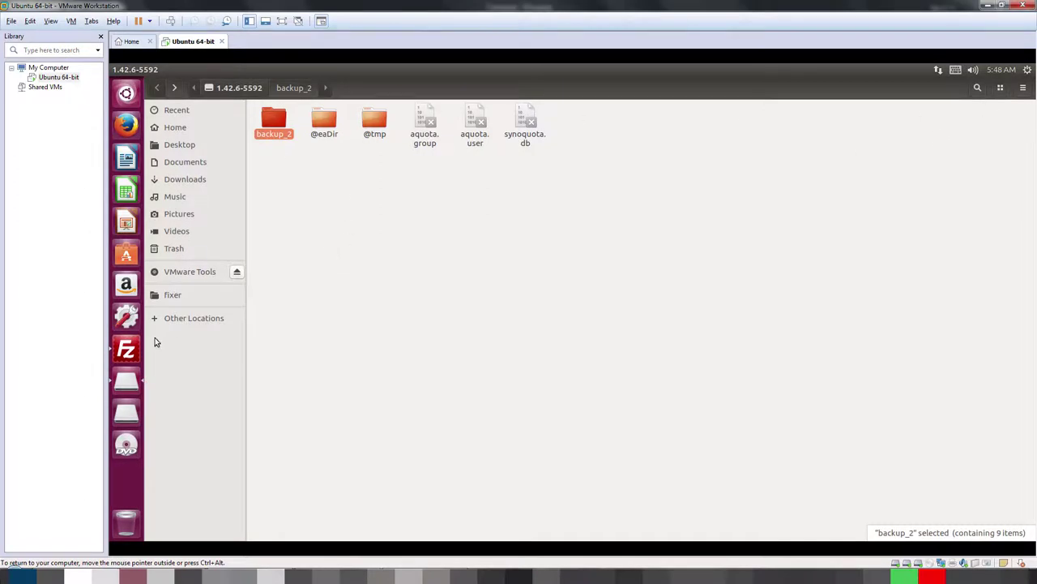
Step: Paste /media/fixer into FileZilla's Local site box and widen the Filename column
{"action": "left_click", "coordinate": [128, 349]}
{"action": "left_click_drag", "start_coordinate": [268, 185], "coordinate": [139, 183]}
{"action": "key", "text": "ctrl+v"}
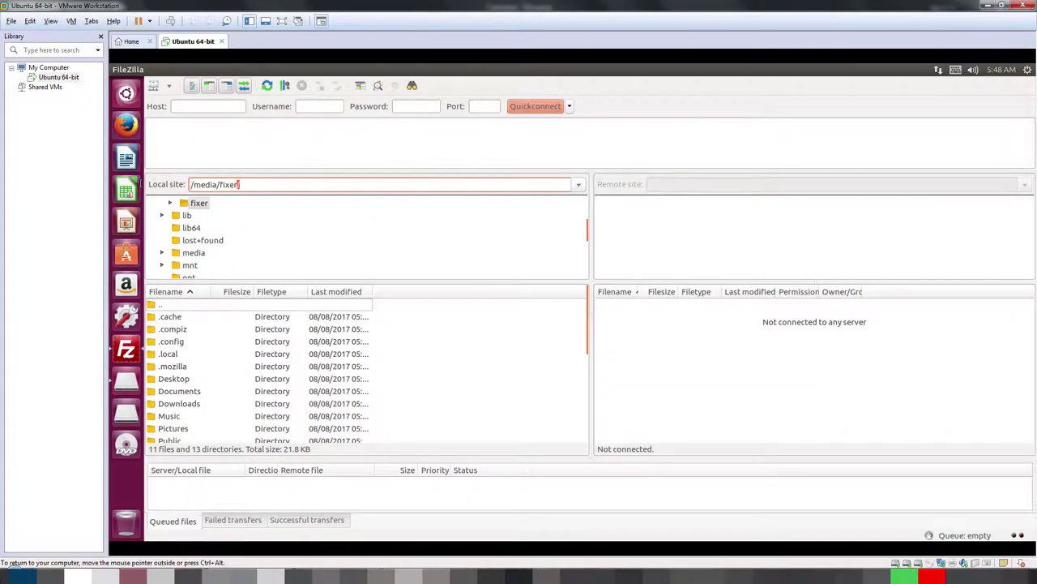
{"action": "key", "text": "Return"}
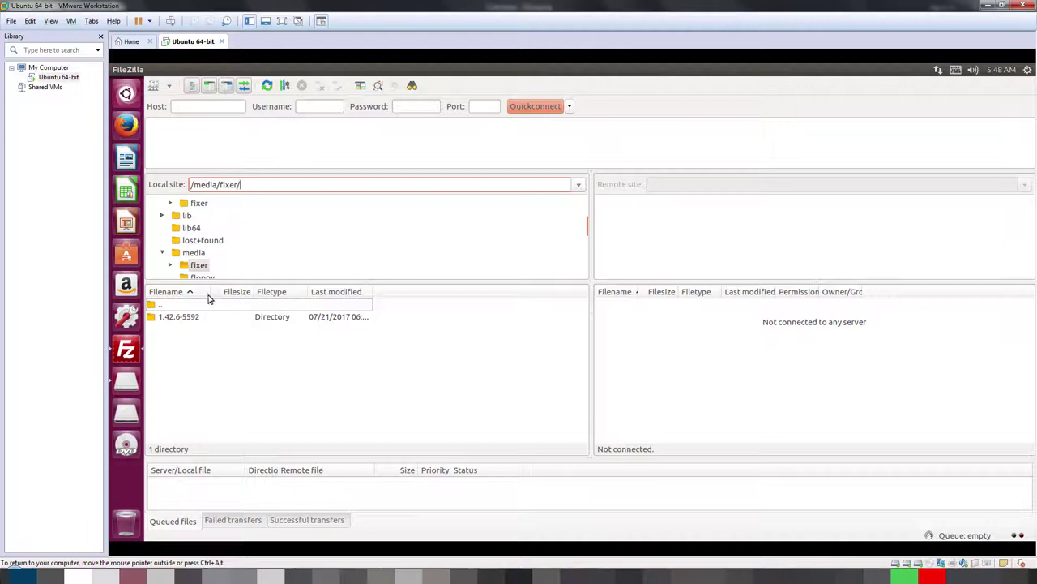
{"action": "left_click_drag", "start_coordinate": [210, 293], "coordinate": [268, 294]}
Step: Browse the local folders (/media, floppy, floppy0, root) back to /media/fixer and select 1.42.6-5592
{"action": "double_click", "coordinate": [179, 316]}
{"action": "double_click", "coordinate": [164, 306]}
{"action": "double_click", "coordinate": [165, 305]}
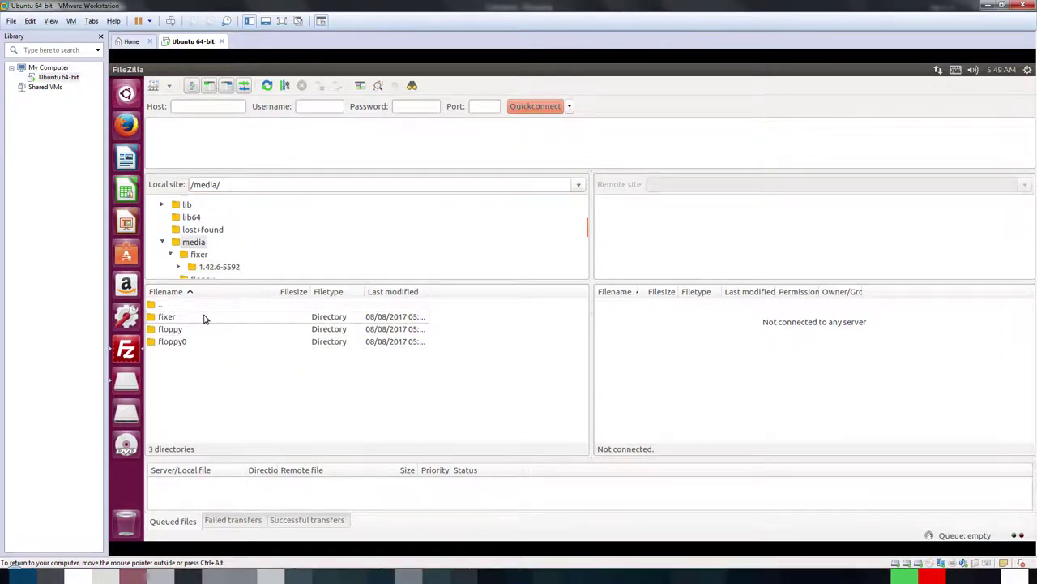
{"action": "double_click", "coordinate": [170, 329]}
{"action": "double_click", "coordinate": [166, 306]}
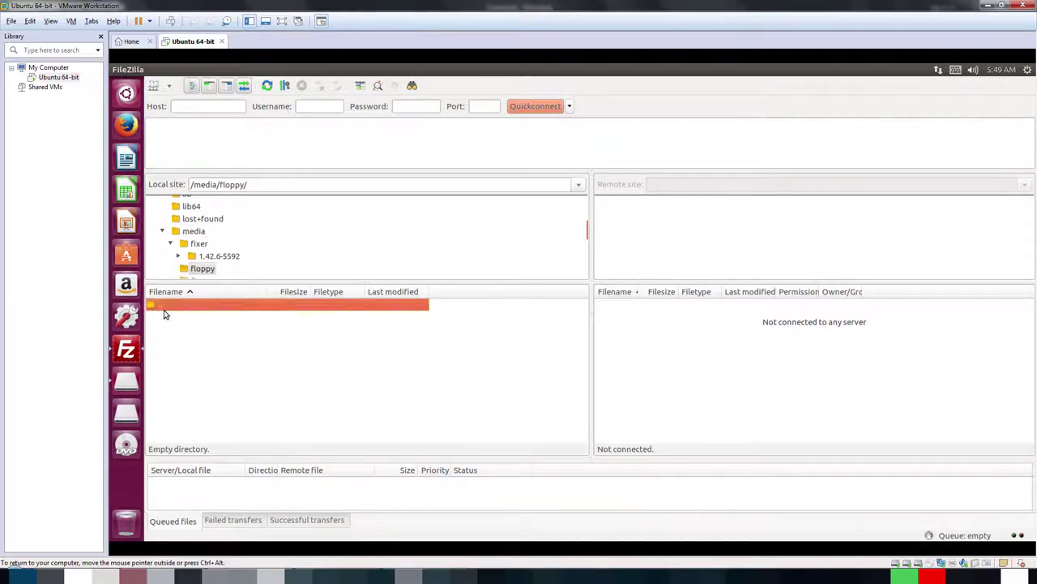
{"action": "double_click", "coordinate": [170, 341]}
{"action": "double_click", "coordinate": [165, 306]}
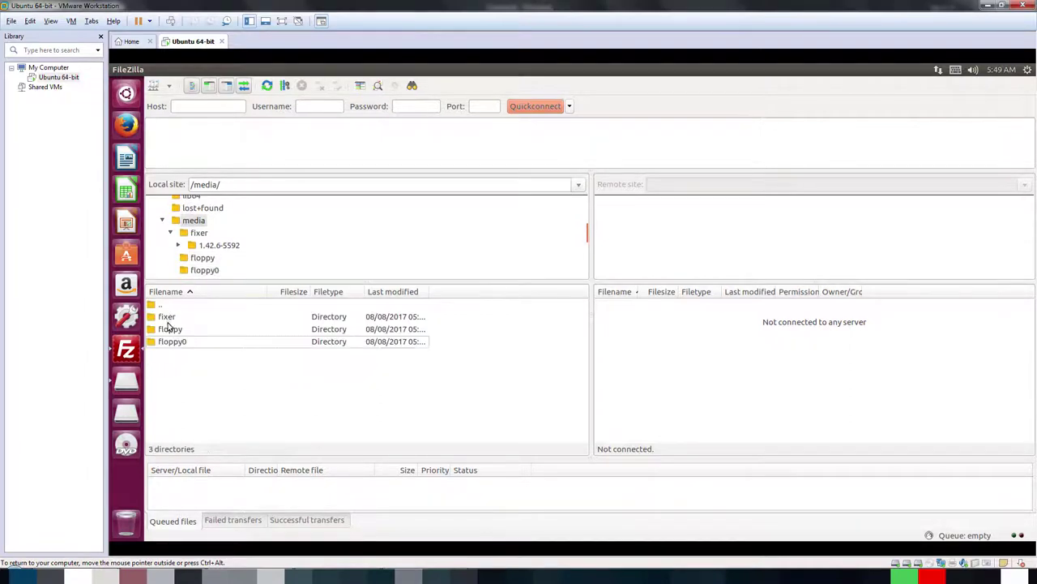
{"action": "double_click", "coordinate": [164, 307]}
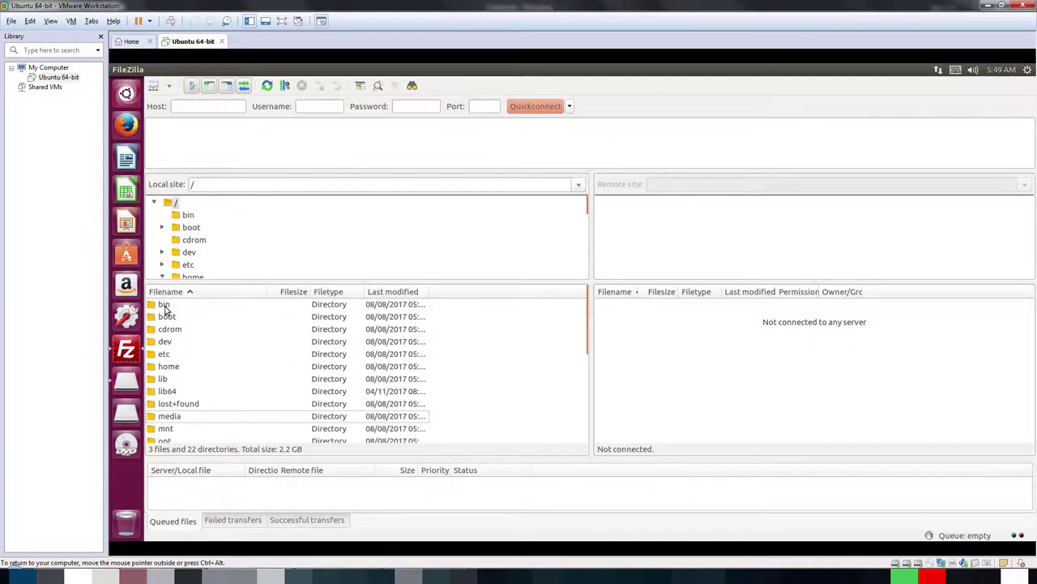
{"action": "double_click", "coordinate": [168, 416]}
{"action": "double_click", "coordinate": [185, 317]}
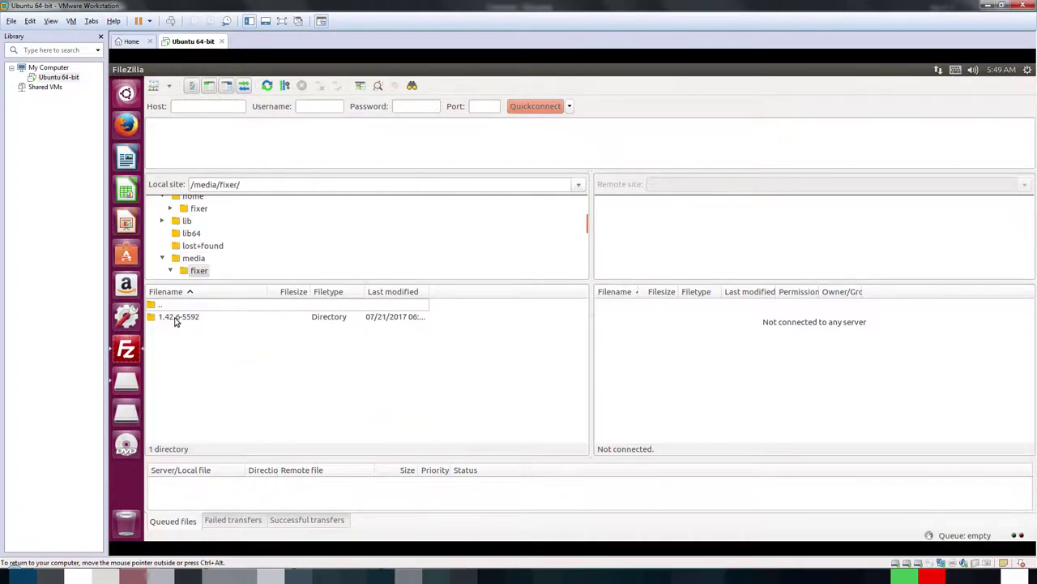
{"action": "left_click", "coordinate": [175, 319]}
Step: Recheck the drive in Files, then reopen /media/fixer in FileZilla showing both volumes with full dates
{"action": "left_click", "coordinate": [127, 412]}
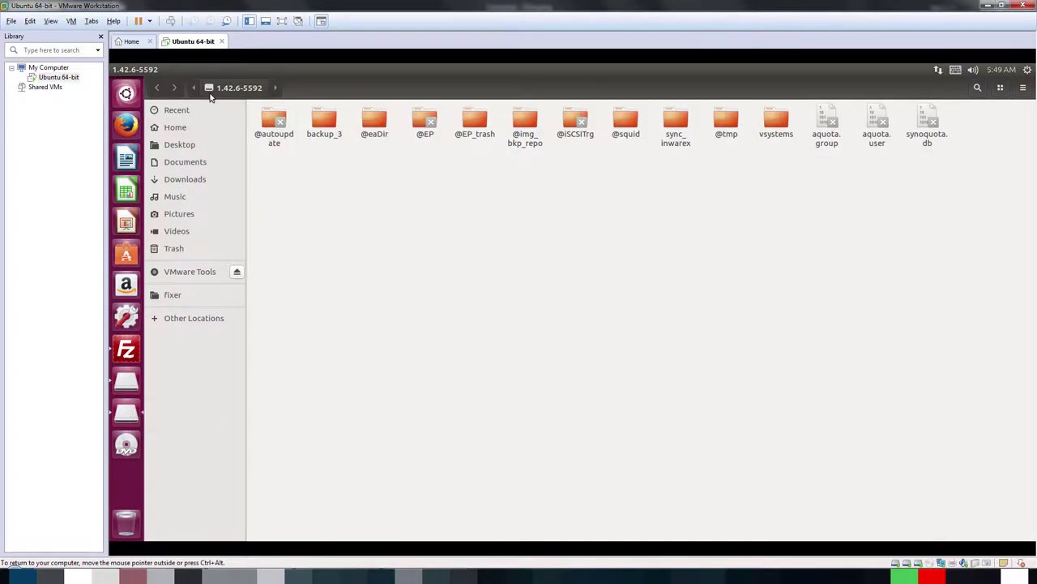
{"action": "left_click", "coordinate": [130, 350]}
{"action": "double_click", "coordinate": [162, 308]}
{"action": "left_click", "coordinate": [167, 319]}
{"action": "double_click", "coordinate": [167, 318]}
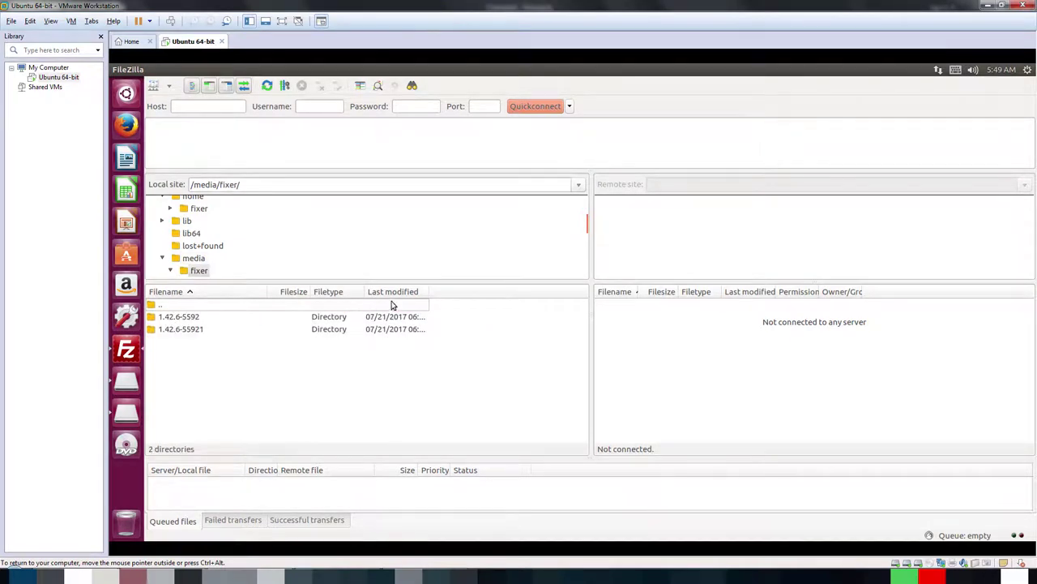
{"action": "left_click_drag", "start_coordinate": [429, 291], "coordinate": [484, 290]}
Step: Create a Site Manager entry 'synology' for host 192.168.1.100 using SFTP
{"action": "left_click", "coordinate": [153, 85]}
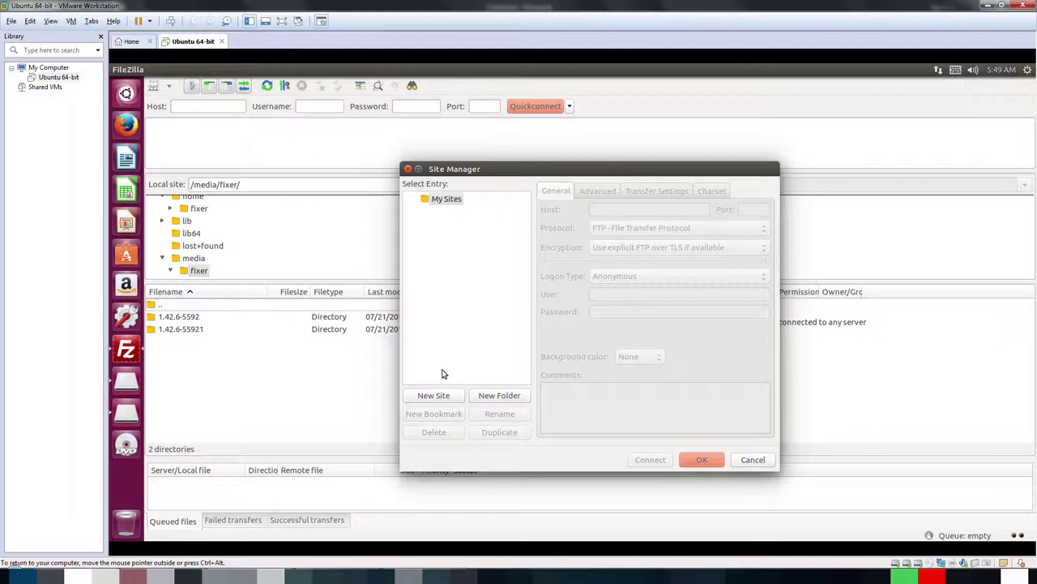
{"action": "left_click", "coordinate": [438, 395]}
{"action": "type", "text": "synology"}
{"action": "key", "text": "Return"}
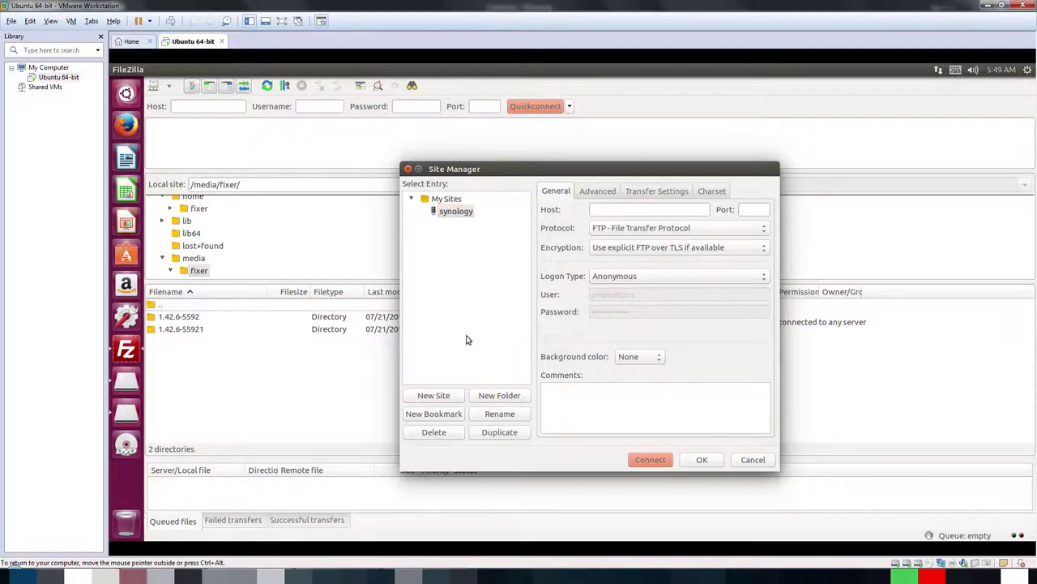
{"action": "left_click", "coordinate": [611, 209]}
{"action": "type", "text": "192.168.1.100"}
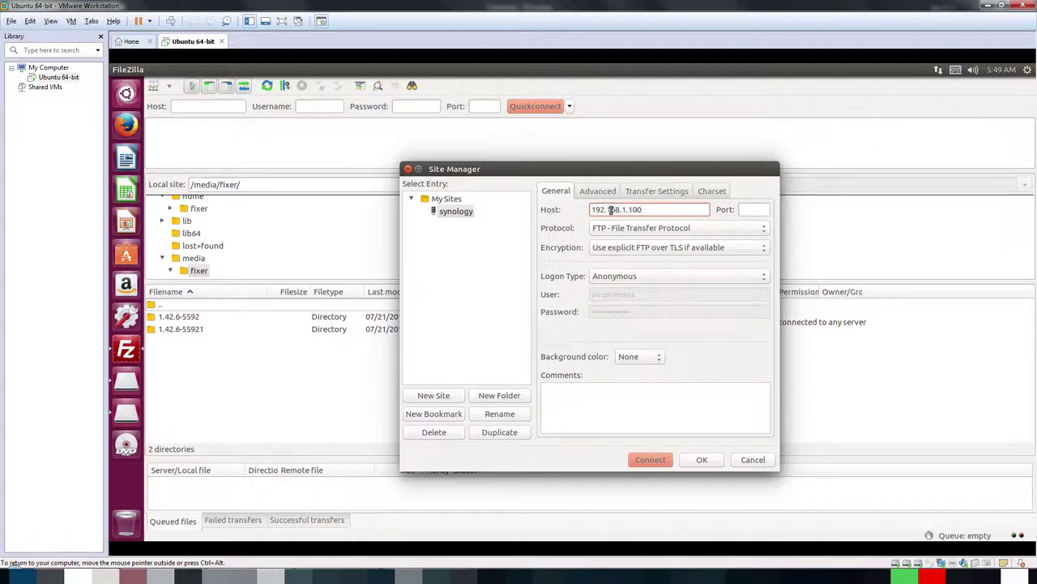
{"action": "left_click", "coordinate": [630, 230]}
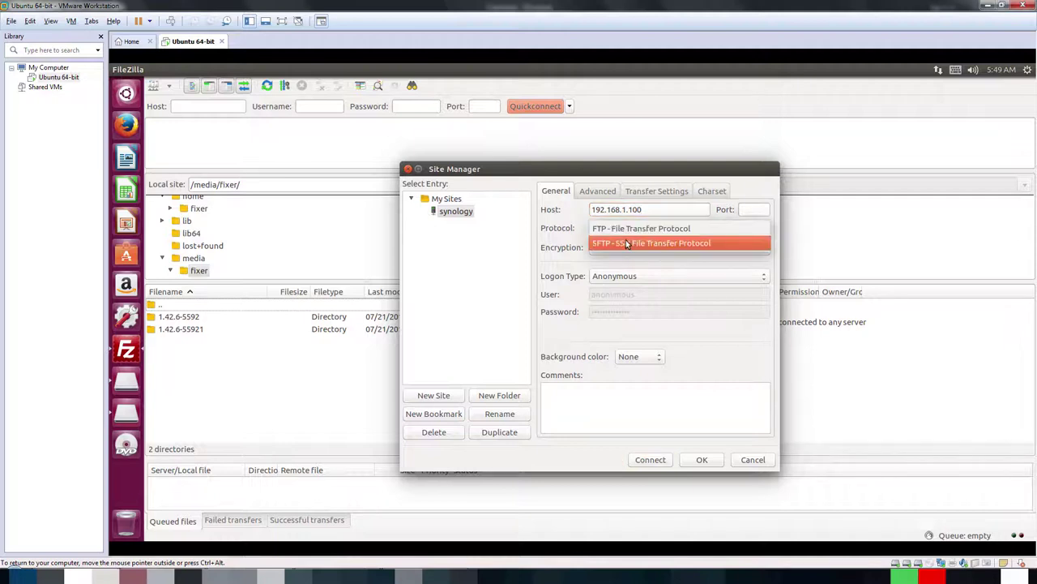
{"action": "left_click", "coordinate": [626, 244]}
Step: Set Normal logon and fill in the NAS account's user name and password
{"action": "left_click", "coordinate": [623, 276]}
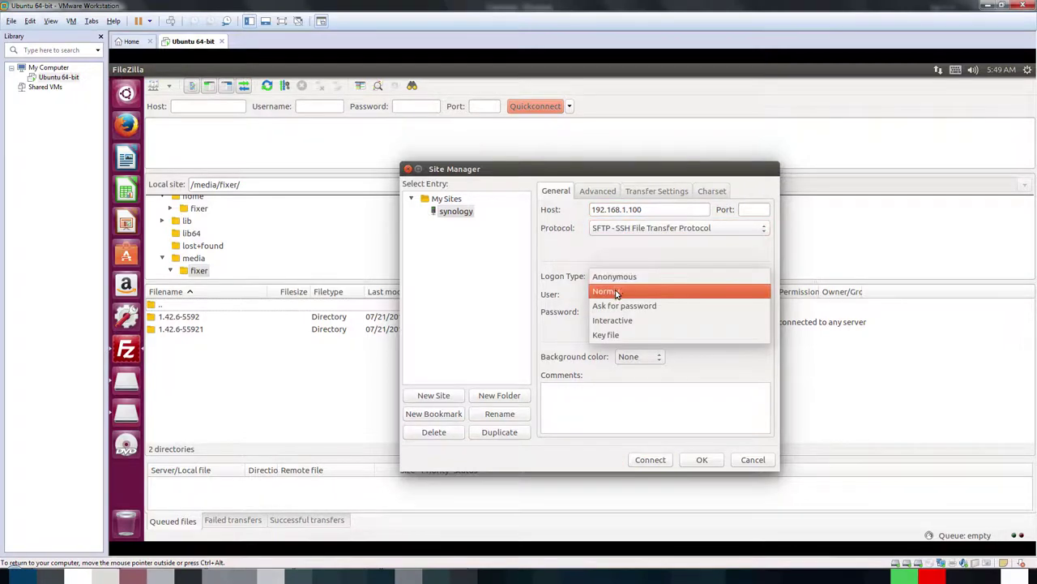
{"action": "left_click", "coordinate": [616, 288]}
{"action": "left_click_drag", "start_coordinate": [652, 294], "coordinate": [535, 293]}
{"action": "type", "text": "fixer"}
{"action": "key", "text": "Tab"}
{"action": "type", "text": "••"}
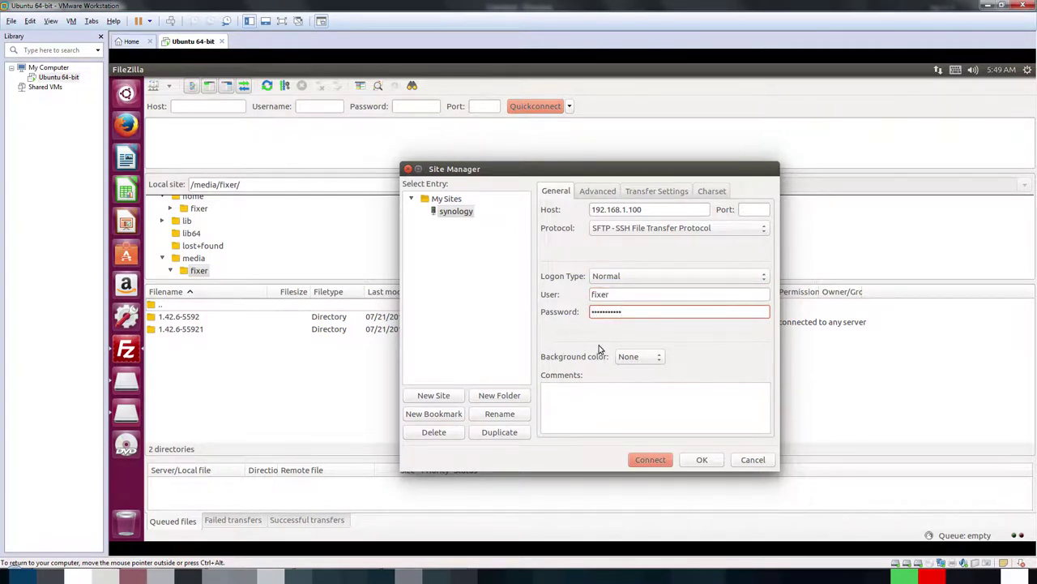
{"action": "left_click", "coordinate": [592, 193]}
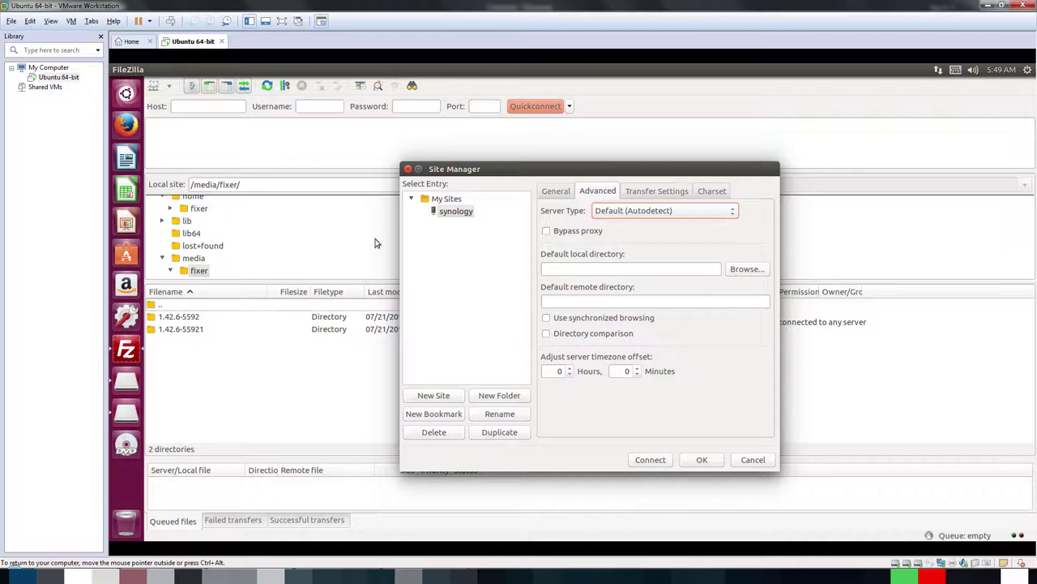
Step: Set default local directory /media/fixer/ and remote directory /backup, then connect to synology
{"action": "left_click", "coordinate": [611, 268]}
{"action": "type", "text": "/media/fixer/"}
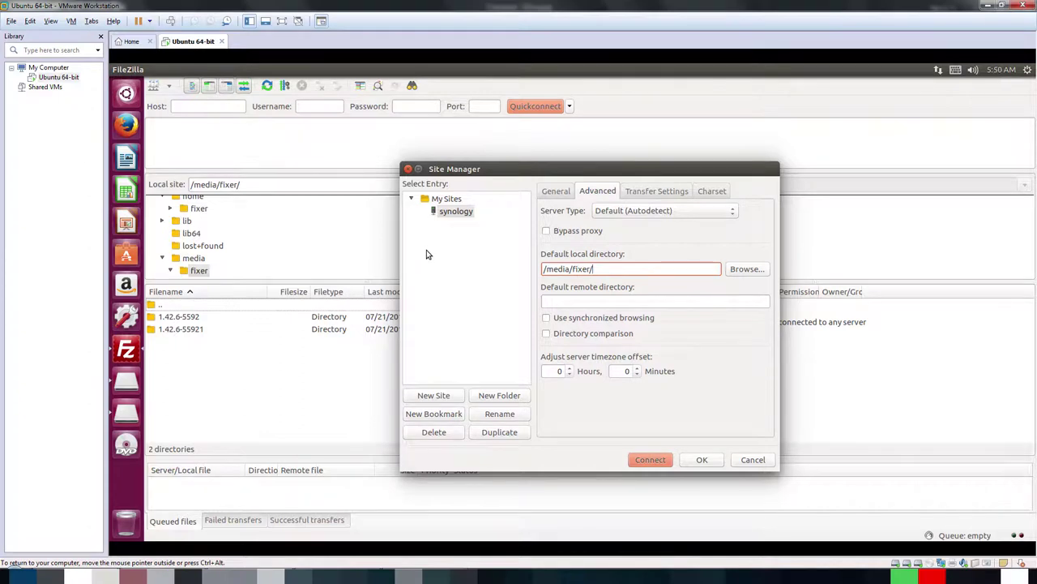
{"action": "left_click", "coordinate": [588, 301]}
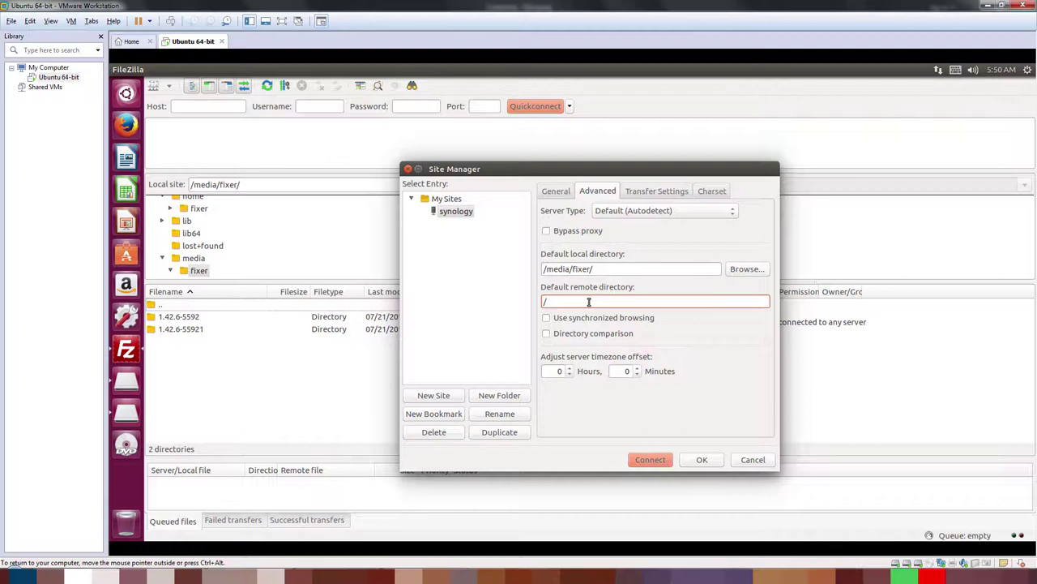
{"action": "type", "text": "/volume"}
{"action": "key", "text": "BackSpace"}
{"action": "key", "text": "BackSpace"}
{"action": "key", "text": "BackSpace"}
{"action": "key", "text": "BackSpace"}
{"action": "key", "text": "BackSpace"}
{"action": "type", "text": "/backu"}
{"action": "left_click", "coordinate": [650, 459]}
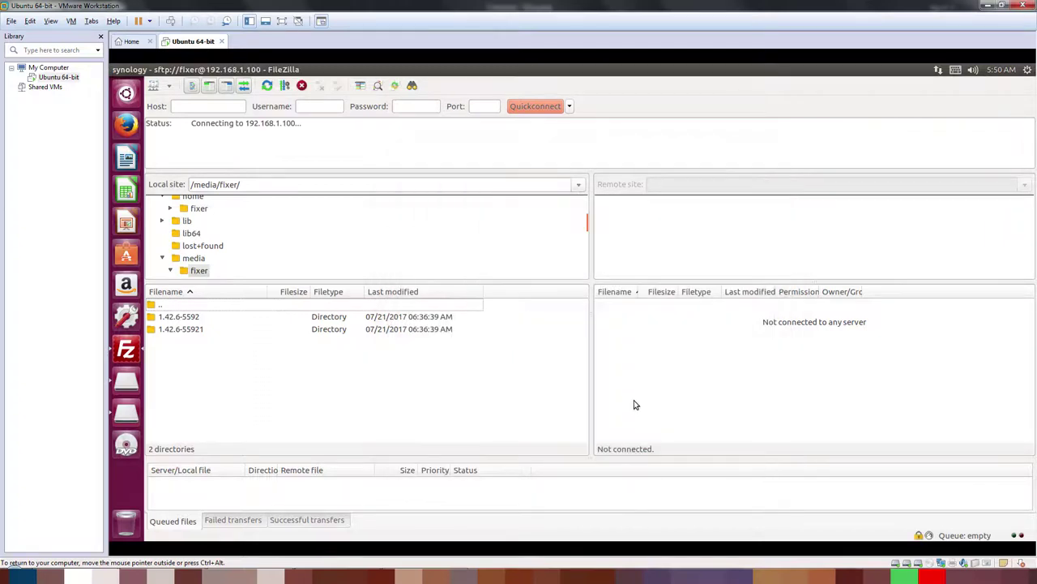
Step: Always trust the NAS host key to finish connecting and widen the remote filename column
{"action": "left_click", "coordinate": [512, 353]}
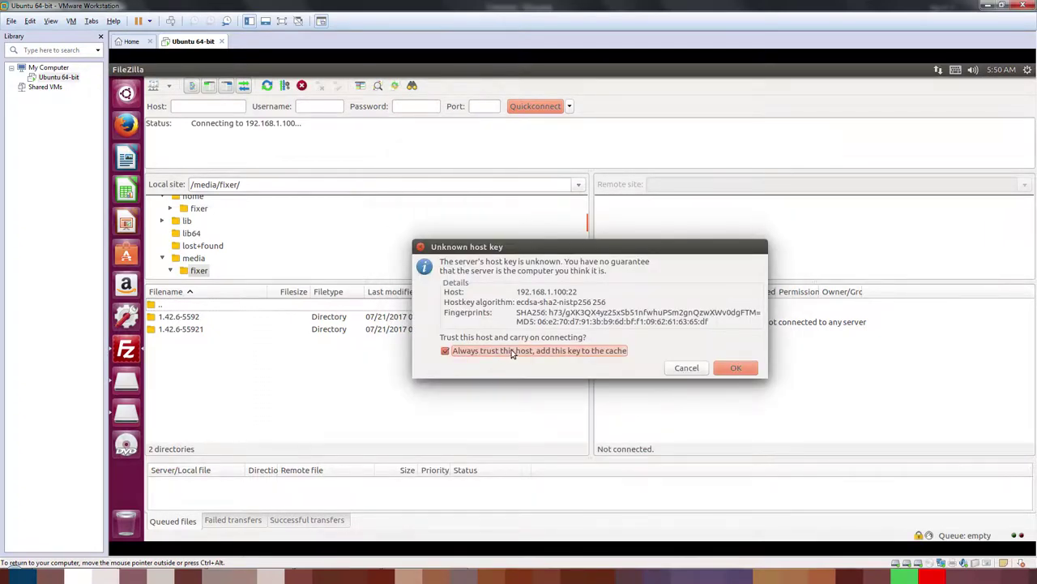
{"action": "left_click", "coordinate": [733, 368]}
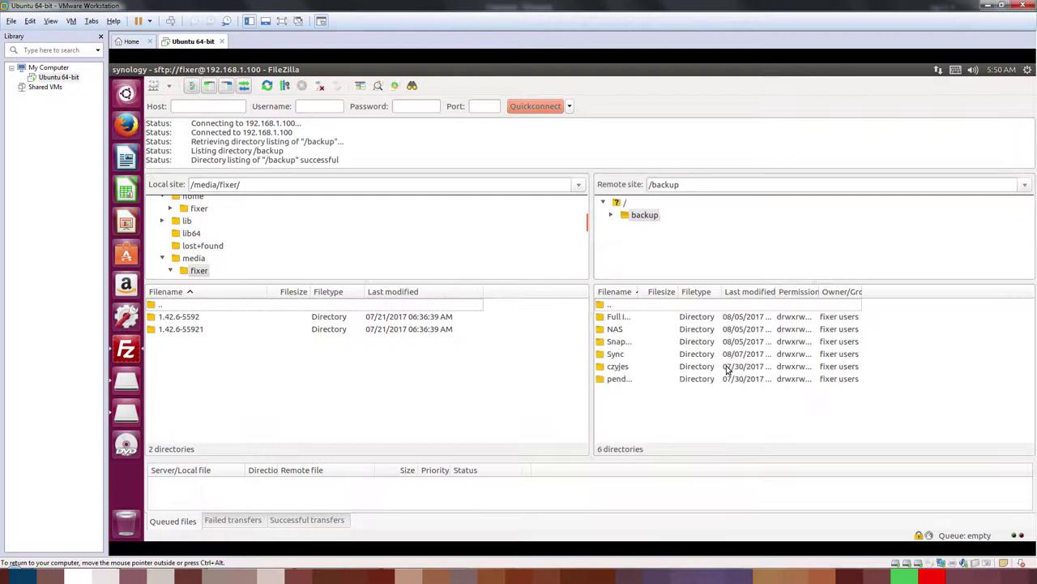
{"action": "left_click_drag", "start_coordinate": [643, 292], "coordinate": [689, 291]}
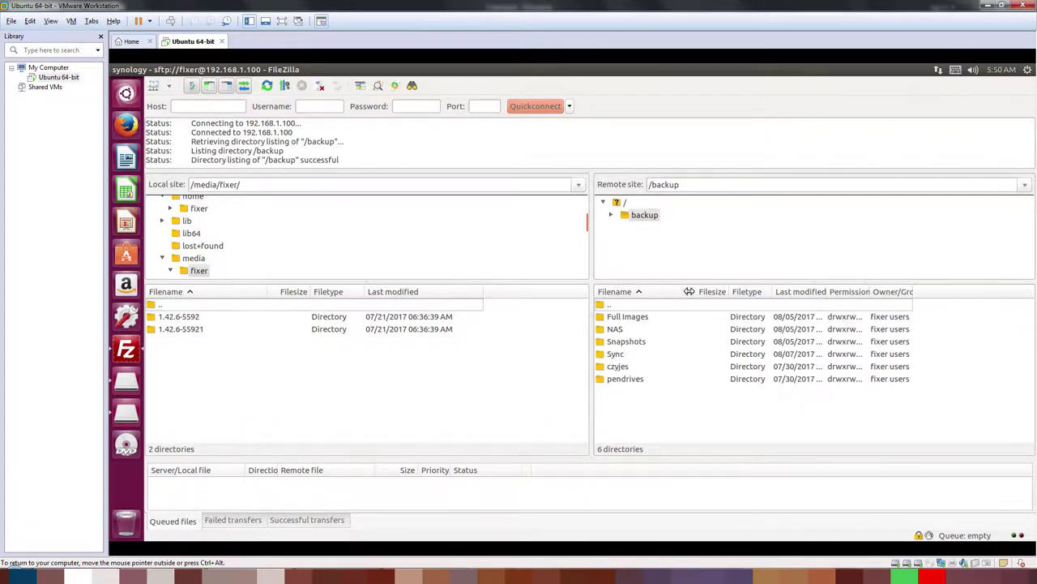
Step: Create and open remote folder /backup/tmp, and open local 1.42.6-5592/backup_2
{"action": "right_click", "coordinate": [627, 405]}
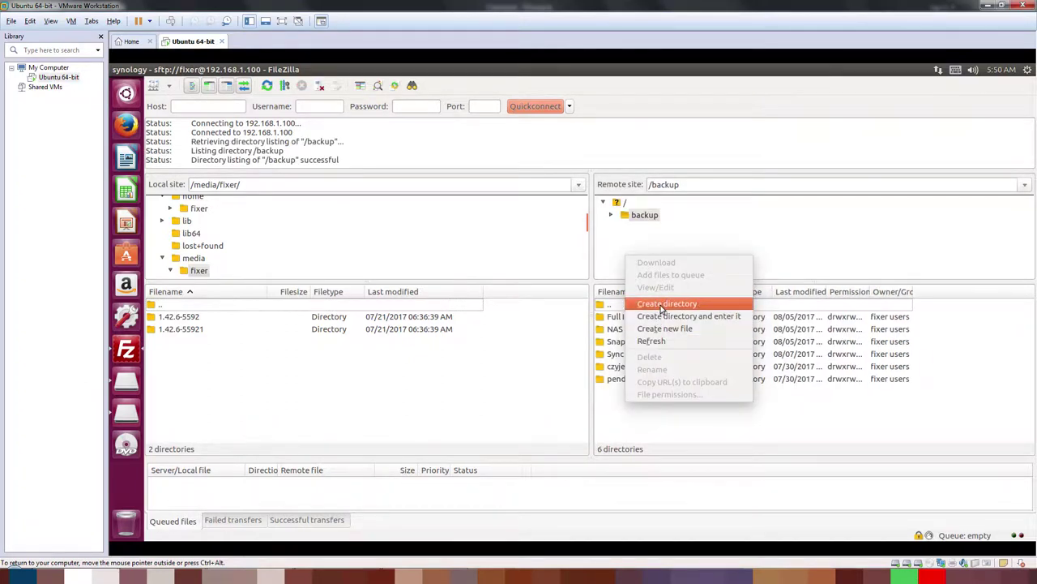
{"action": "left_click", "coordinate": [666, 304]}
{"action": "type", "text": "tmp"}
{"action": "key", "text": "Return"}
{"action": "double_click", "coordinate": [616, 392]}
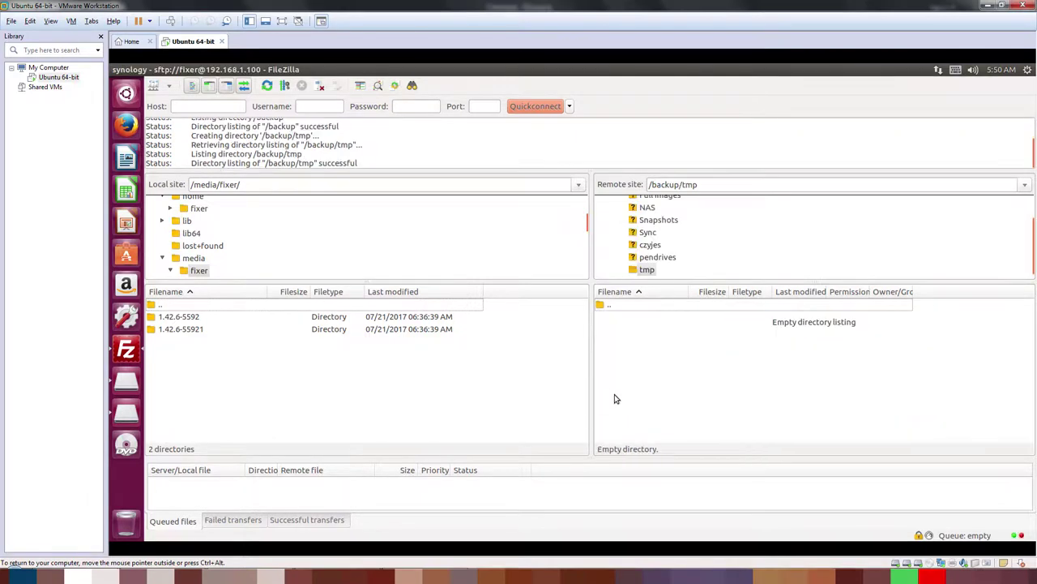
{"action": "double_click", "coordinate": [185, 321]}
{"action": "double_click", "coordinate": [173, 343]}
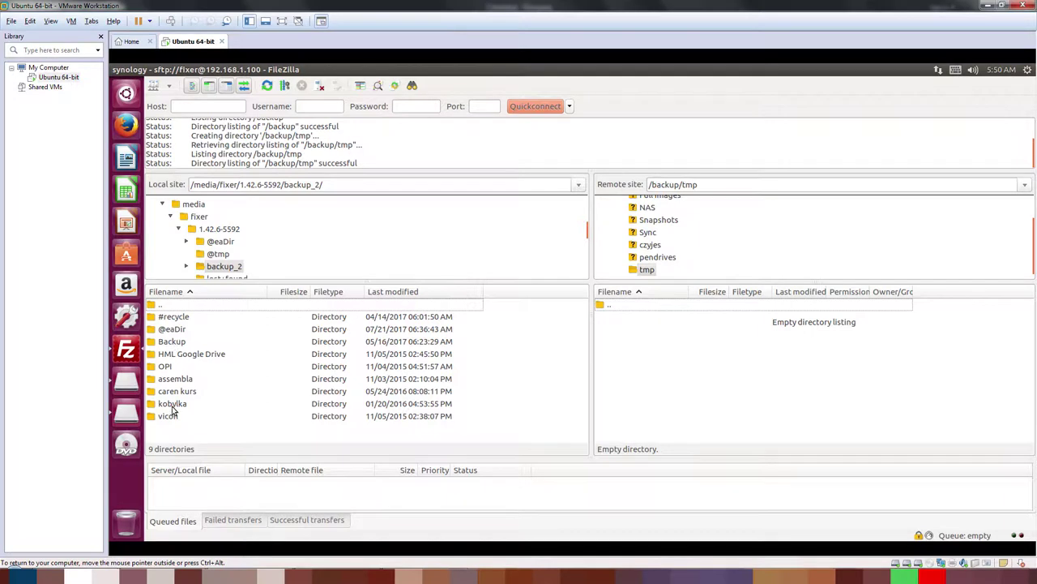
Step: Drag caren kurs onto remote /backup/tmp to upload it, enlarge the queue, and hide VMware's Library
{"action": "left_click_drag", "start_coordinate": [175, 393], "coordinate": [649, 391]}
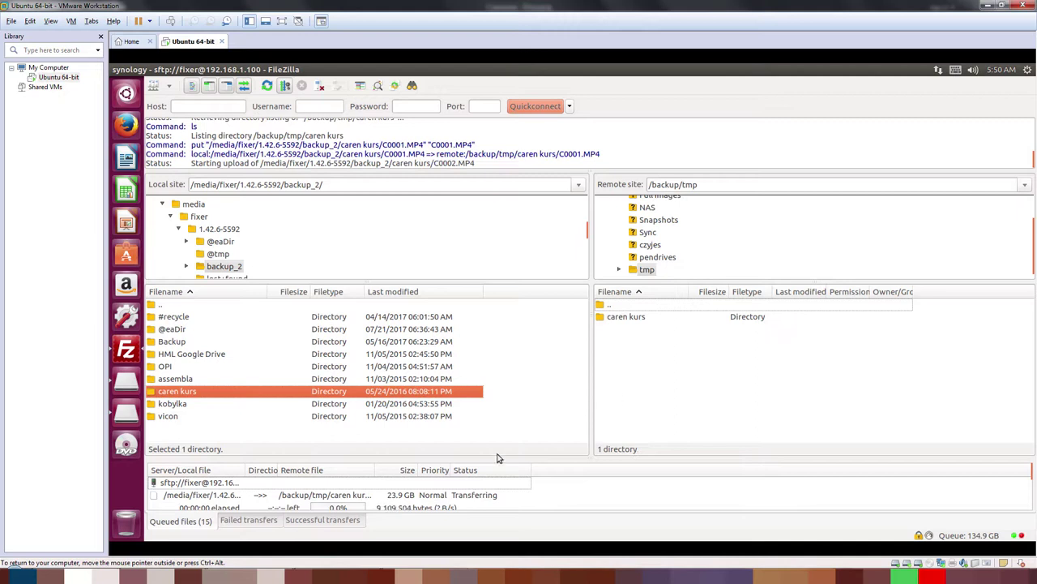
{"action": "left_click_drag", "start_coordinate": [500, 460], "coordinate": [502, 382]}
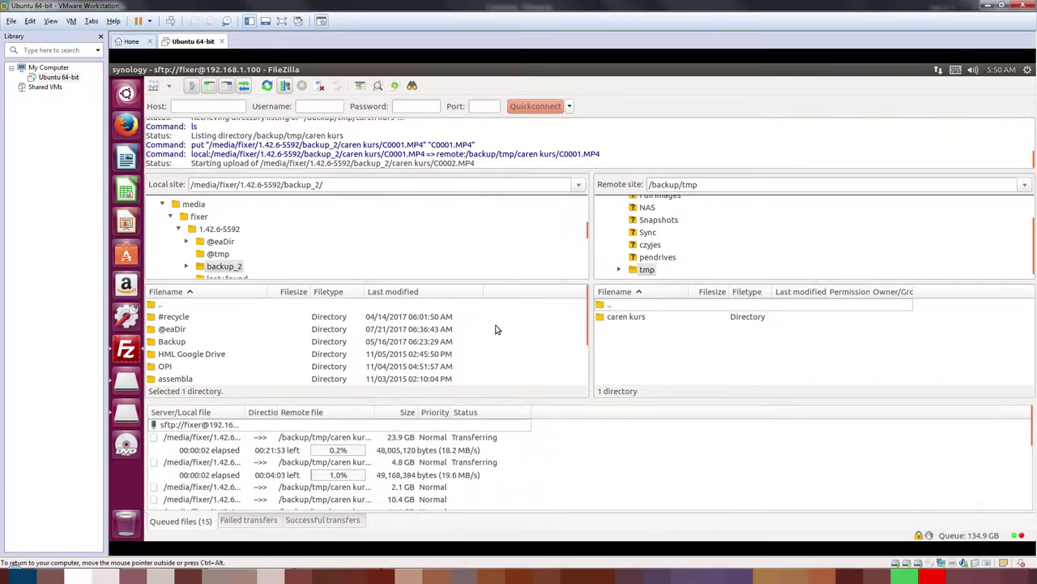
{"action": "mouse_move", "coordinate": [457, 282]}
{"action": "left_mouse_down"}
{"action": "mouse_move", "coordinate": [454, 235]}
{"action": "mouse_move", "coordinate": [466, 279]}
{"action": "left_mouse_up"}
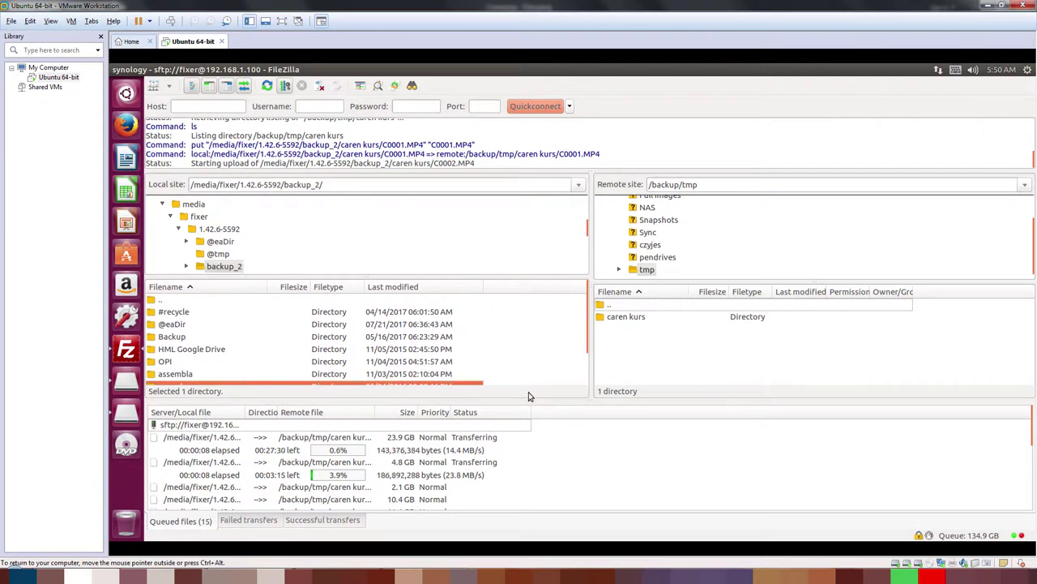
{"action": "left_click", "coordinate": [101, 36]}
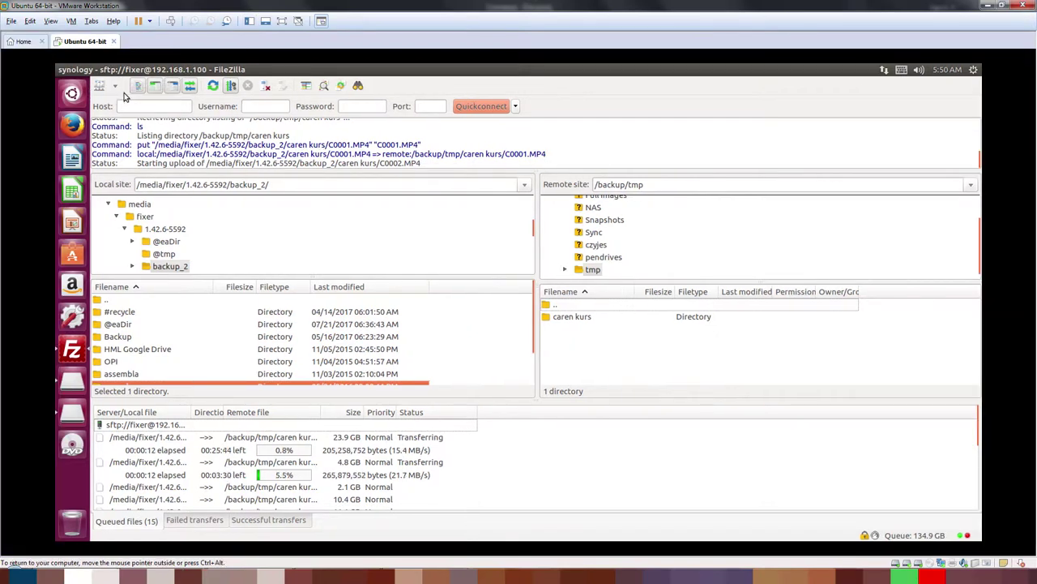
Step: Fit the guest display to the window and set FileZilla's maximum simultaneous transfers to 1
{"action": "left_click", "coordinate": [47, 23]}
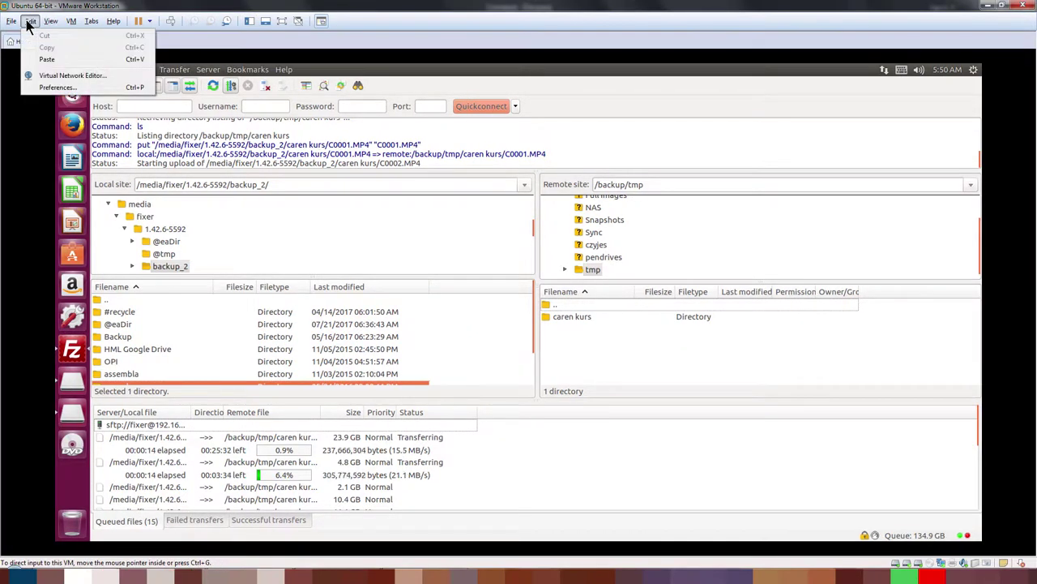
{"action": "left_click", "coordinate": [74, 80]}
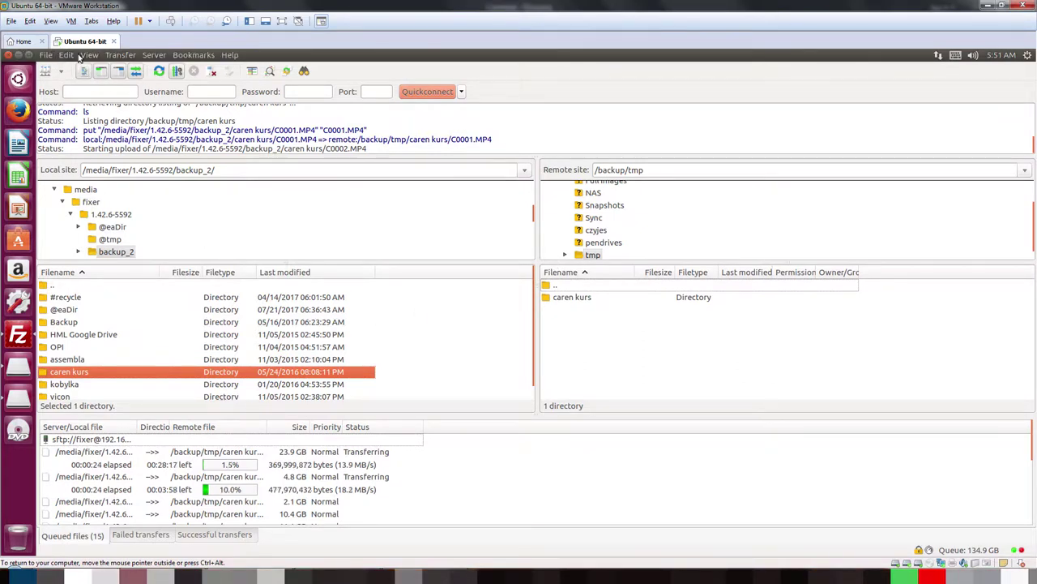
{"action": "left_click", "coordinate": [89, 57]}
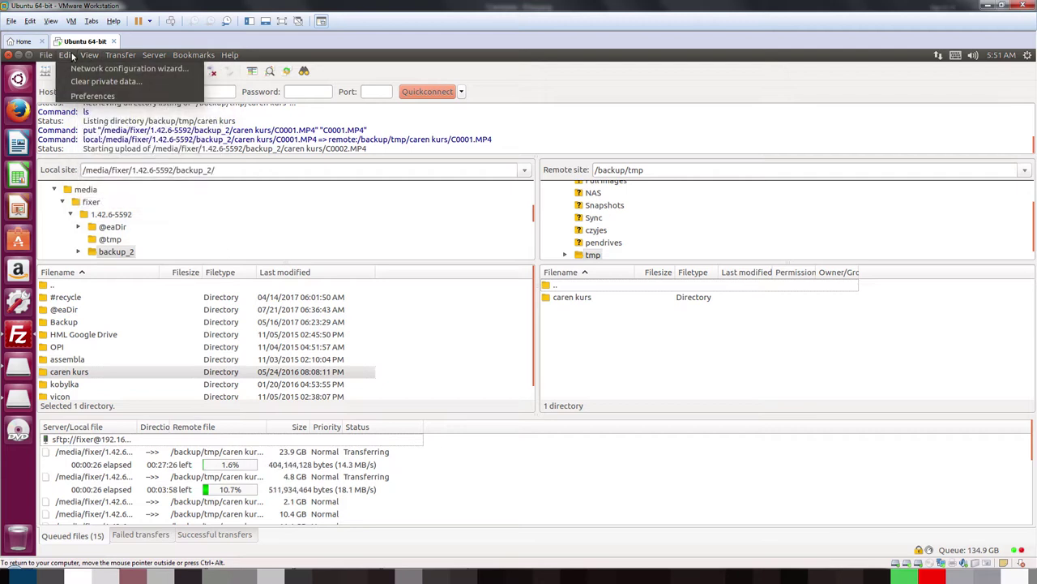
{"action": "left_click", "coordinate": [92, 97]}
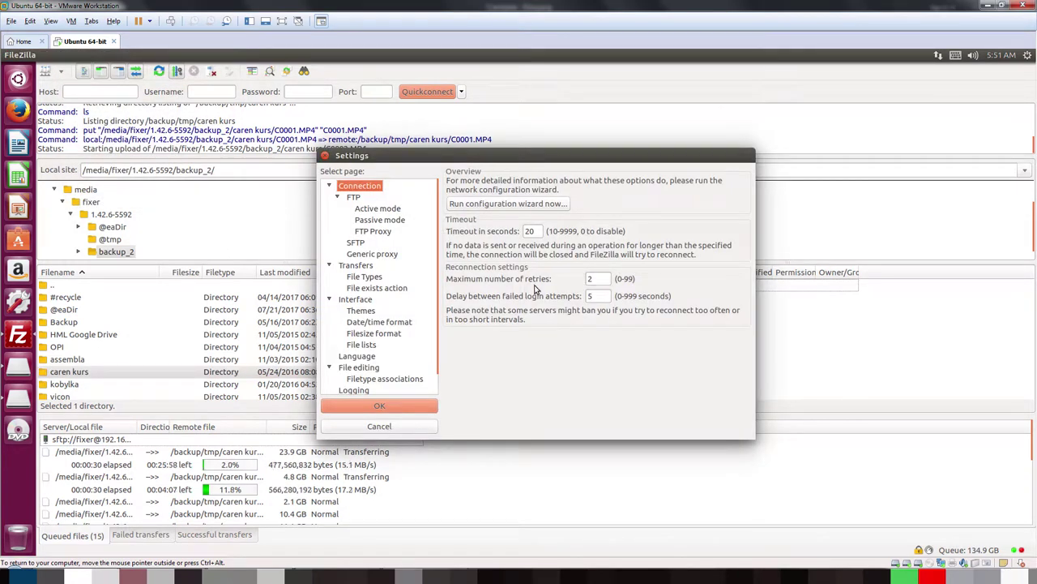
{"action": "left_click", "coordinate": [370, 213]}
{"action": "left_click", "coordinate": [373, 219]}
{"action": "left_click", "coordinate": [371, 231]}
{"action": "left_click", "coordinate": [363, 255]}
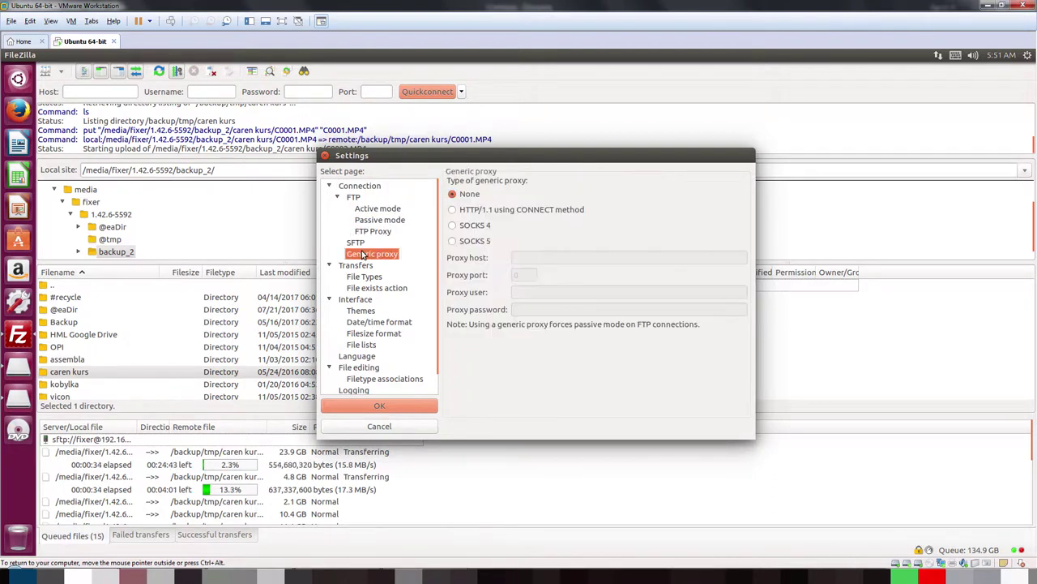
{"action": "key", "text": "Down"}
{"action": "left_click", "coordinate": [602, 185]}
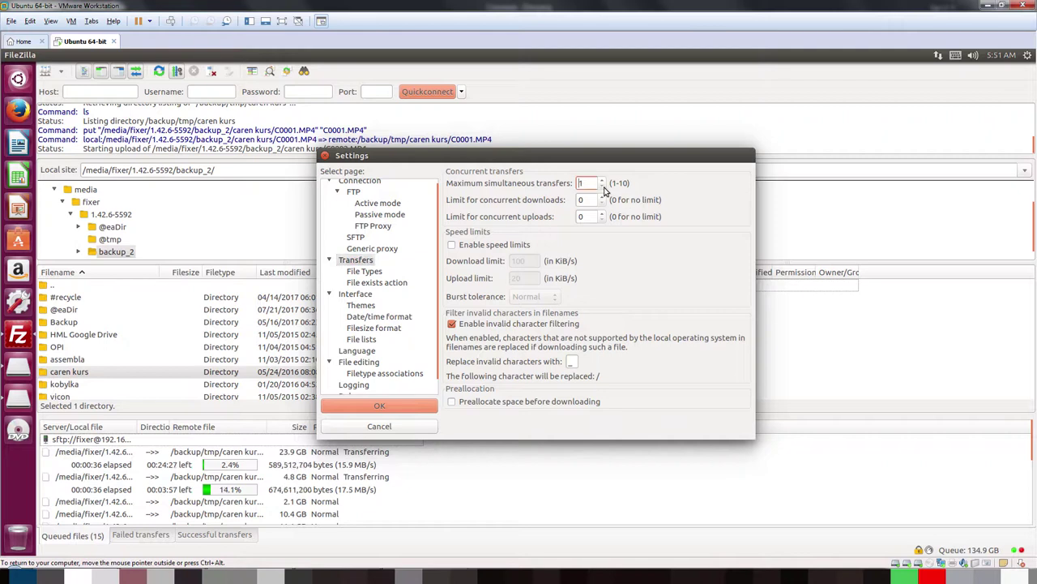
{"action": "left_click", "coordinate": [396, 407]}
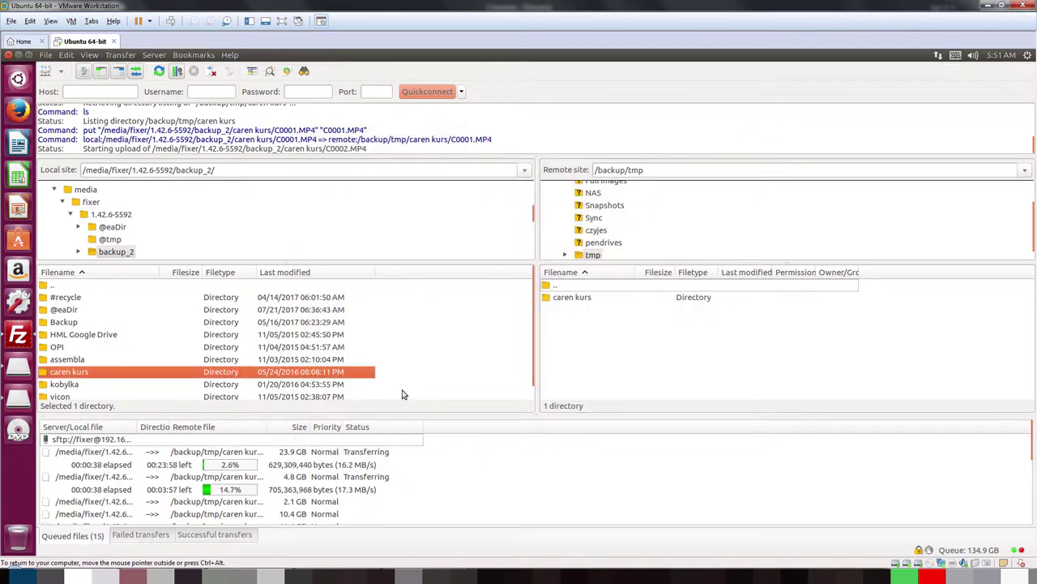
Step: Cancel the C0002.MP4 upload, keeping C0001.MP4, and widen the queue's remote and local file columns
{"action": "left_click", "coordinate": [103, 482]}
{"action": "key", "text": "Delete"}
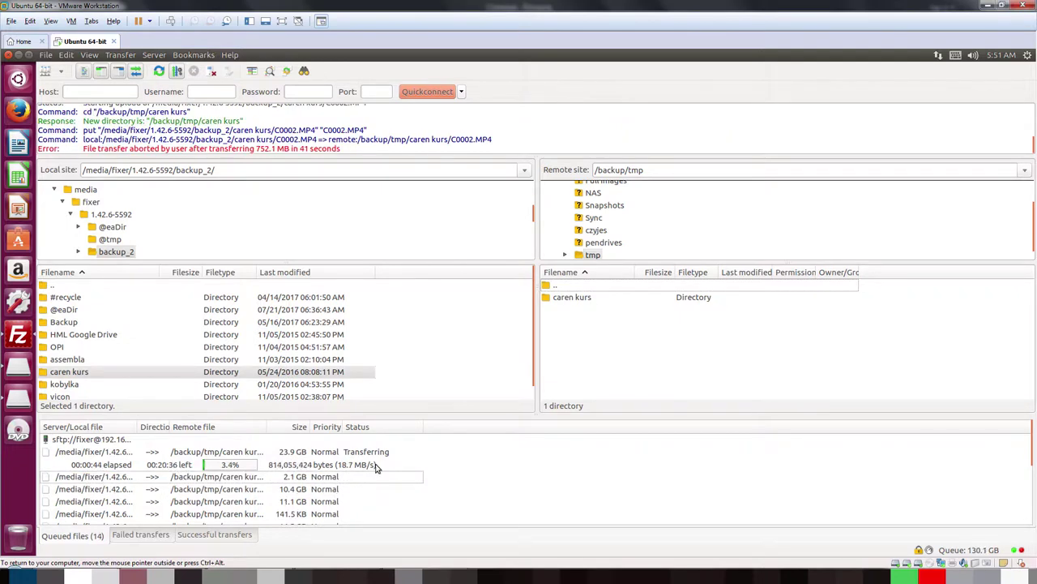
{"action": "left_click", "coordinate": [111, 453]}
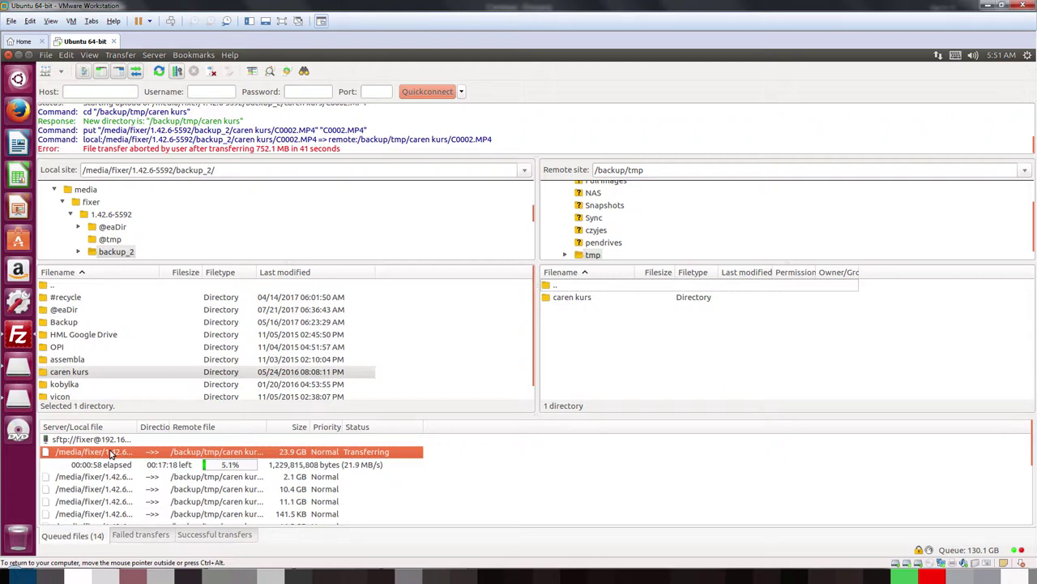
{"action": "left_click_drag", "start_coordinate": [265, 429], "coordinate": [491, 430]}
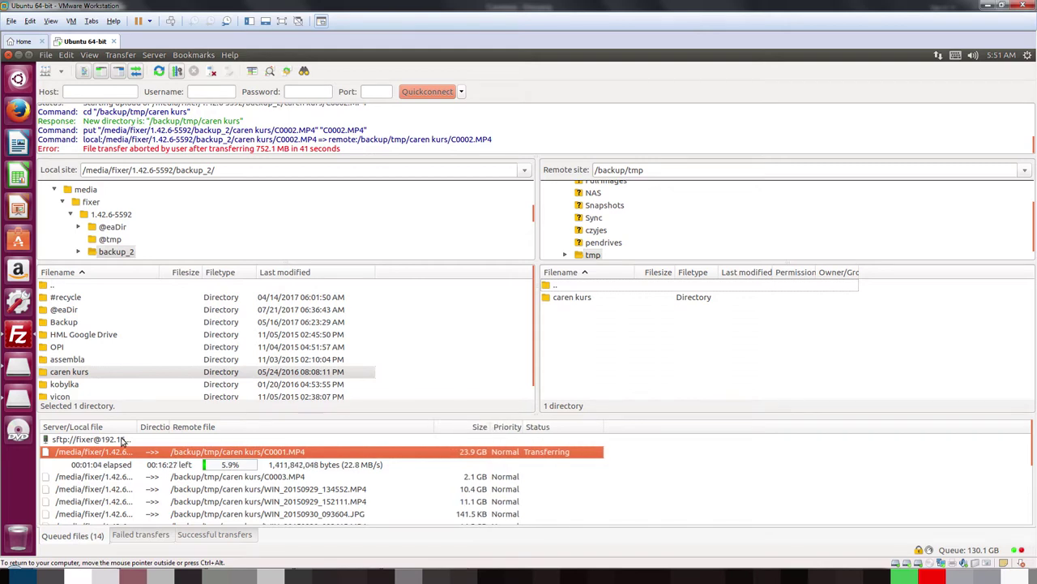
{"action": "left_click_drag", "start_coordinate": [138, 430], "coordinate": [404, 420]}
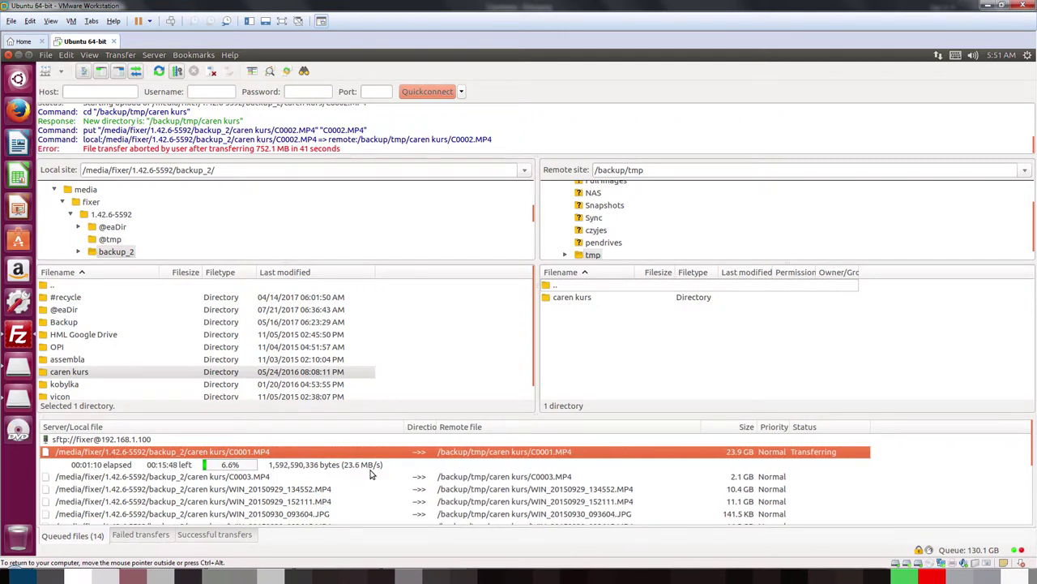